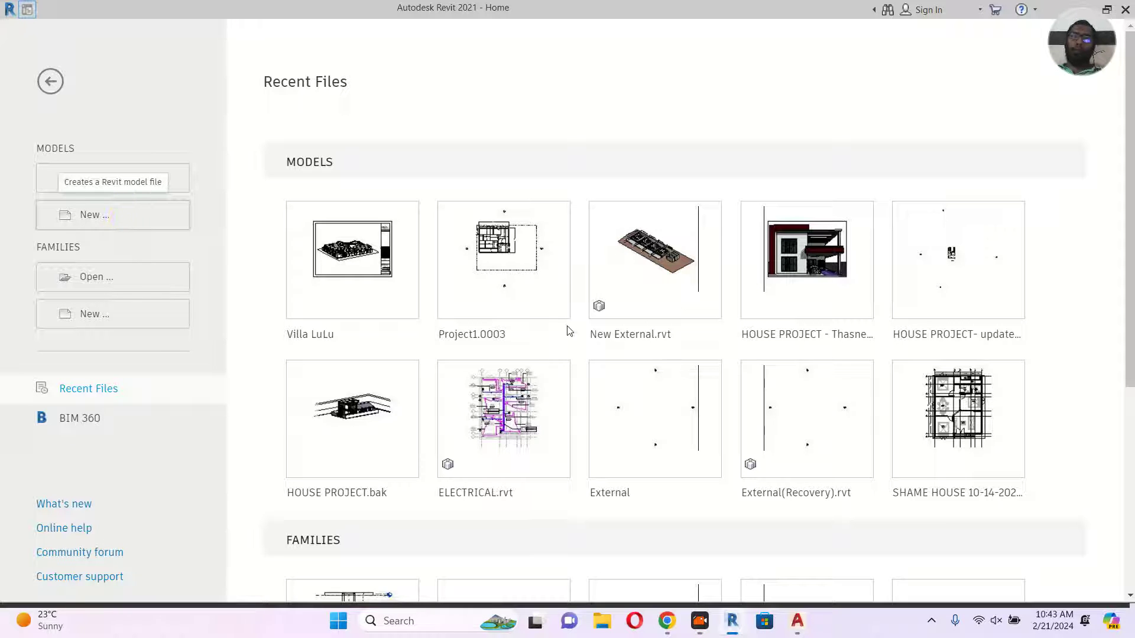
# Create a new project from the Metric-Architectural Template
pyautogui.click(603, 237)
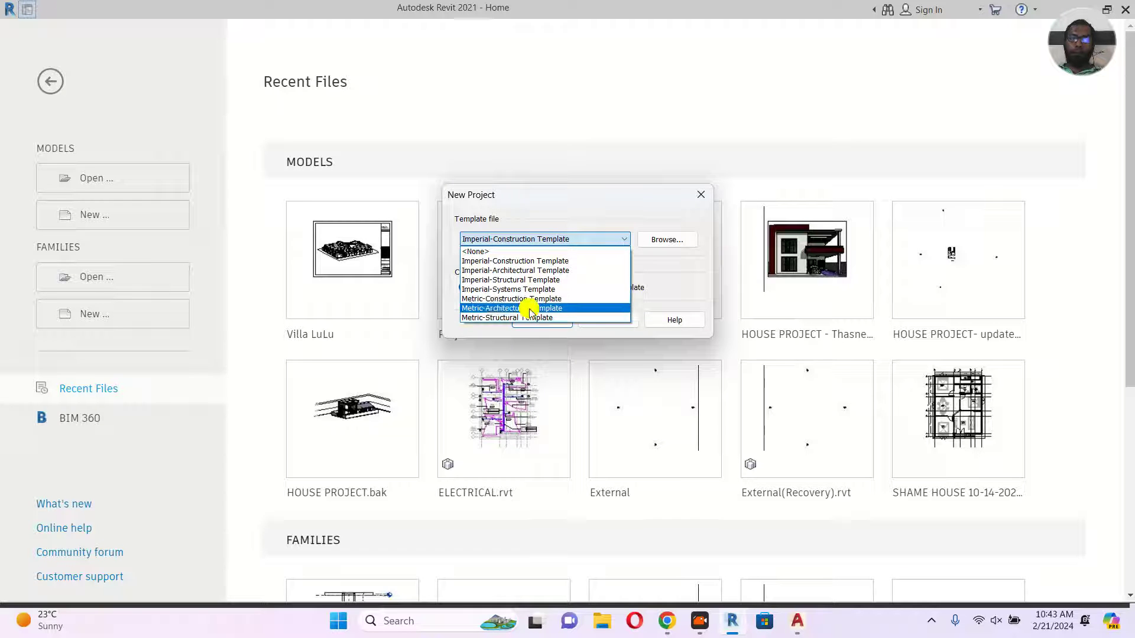
pyautogui.click(531, 308)
pyautogui.click(539, 319)
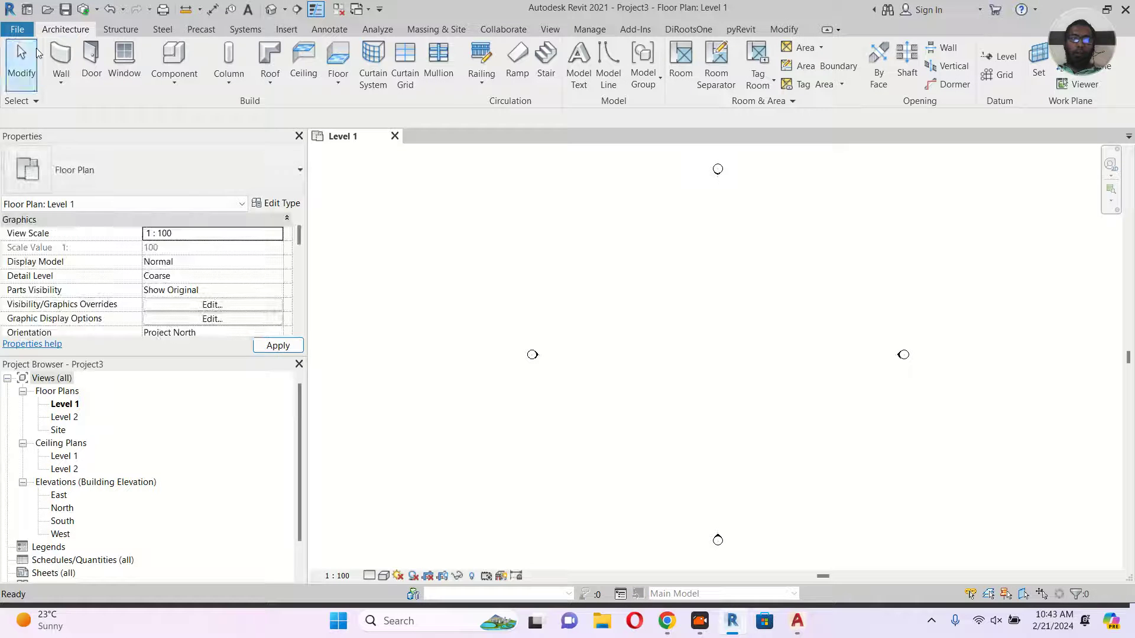
# Draw a horizontal Generic - 200mm wall 10000 mm long in the Level 1 floor plan
pyautogui.click(52, 53)
pyautogui.moveTo(559, 332); pyautogui.dragTo(454, 306, button='middle')
pyautogui.scroll(1, 453, 318)
pyautogui.click(452, 318)
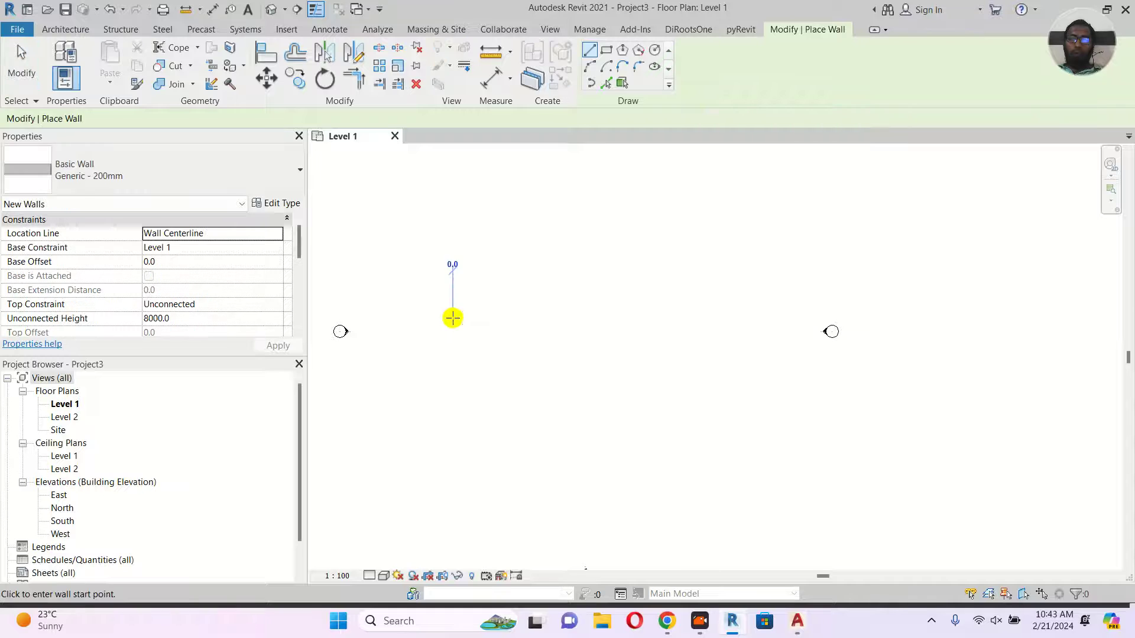
pyautogui.write('1')
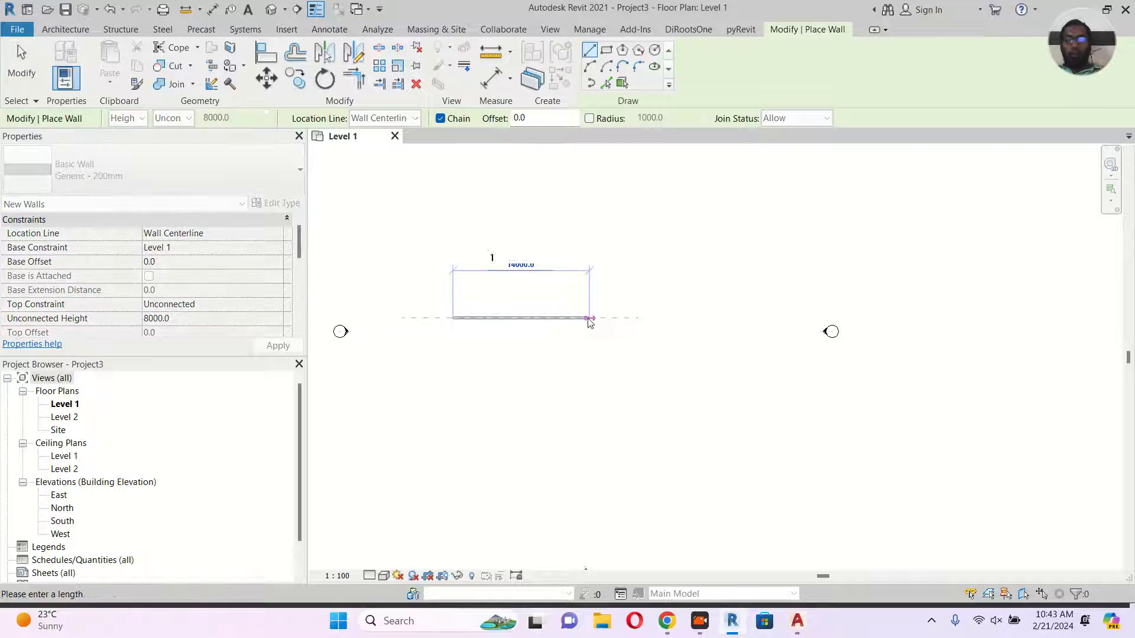
pyautogui.write('000')
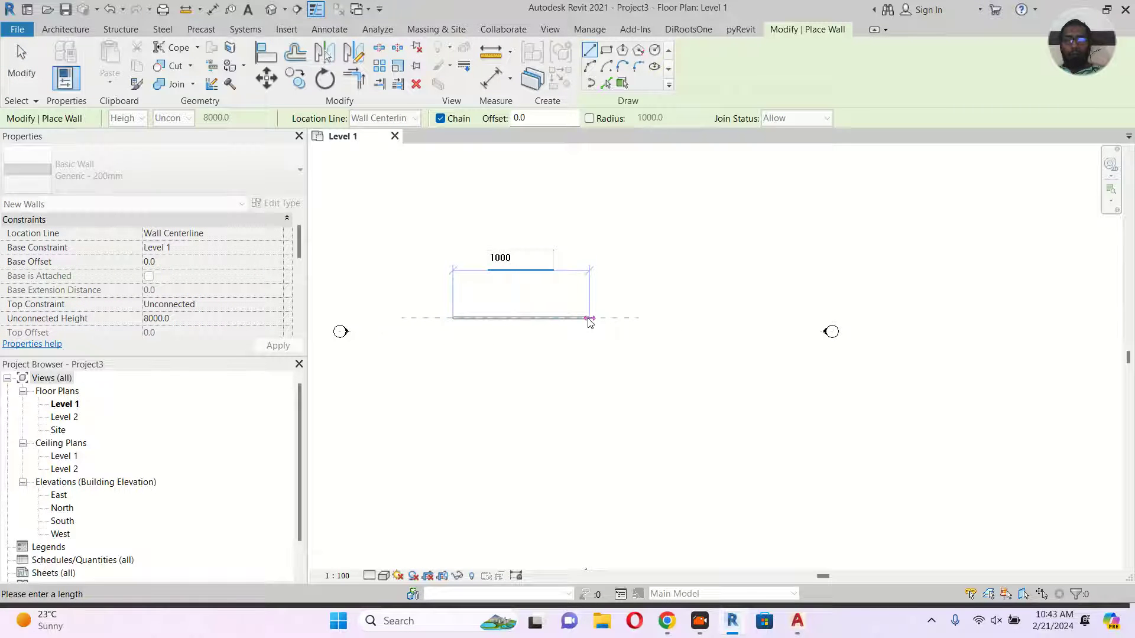
pyautogui.write('0')
pyautogui.press('Return')
pyautogui.press('Escape')
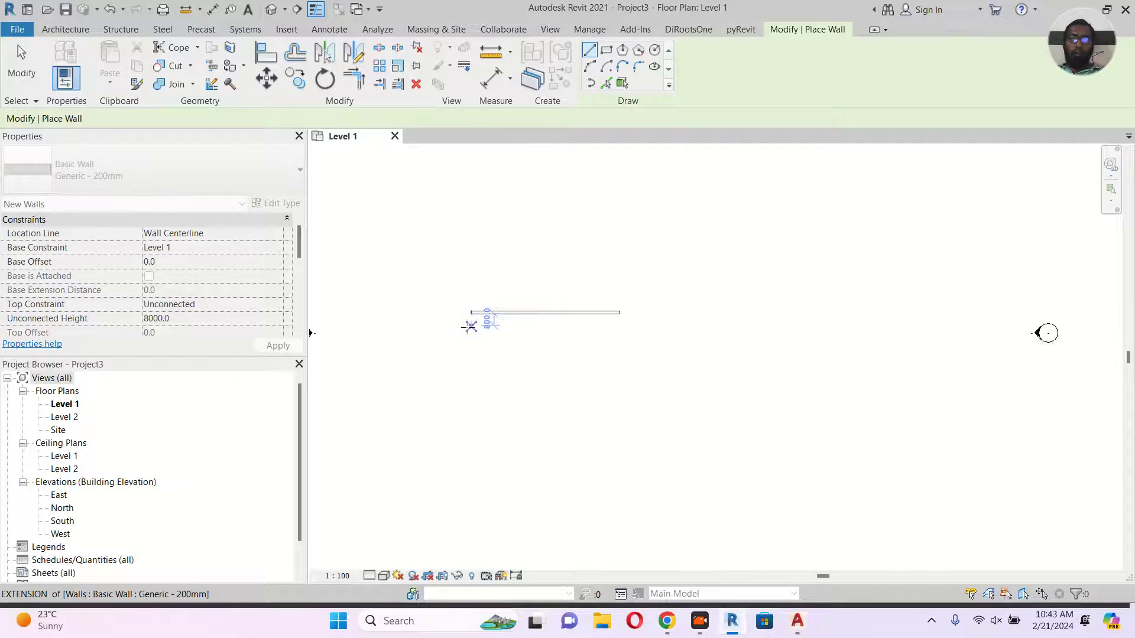
pyautogui.press('Escape')
# Constrain the top of the horizontal wall up to Level 2 and apply the change
pyautogui.click(529, 308)
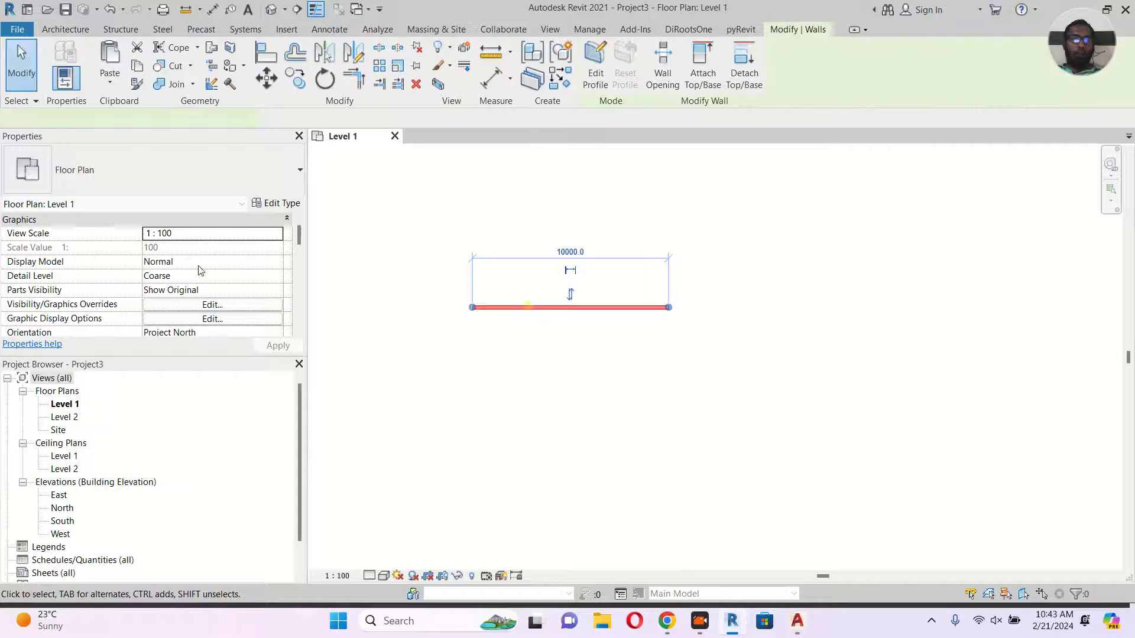
pyautogui.click(279, 277)
pyautogui.click(277, 276)
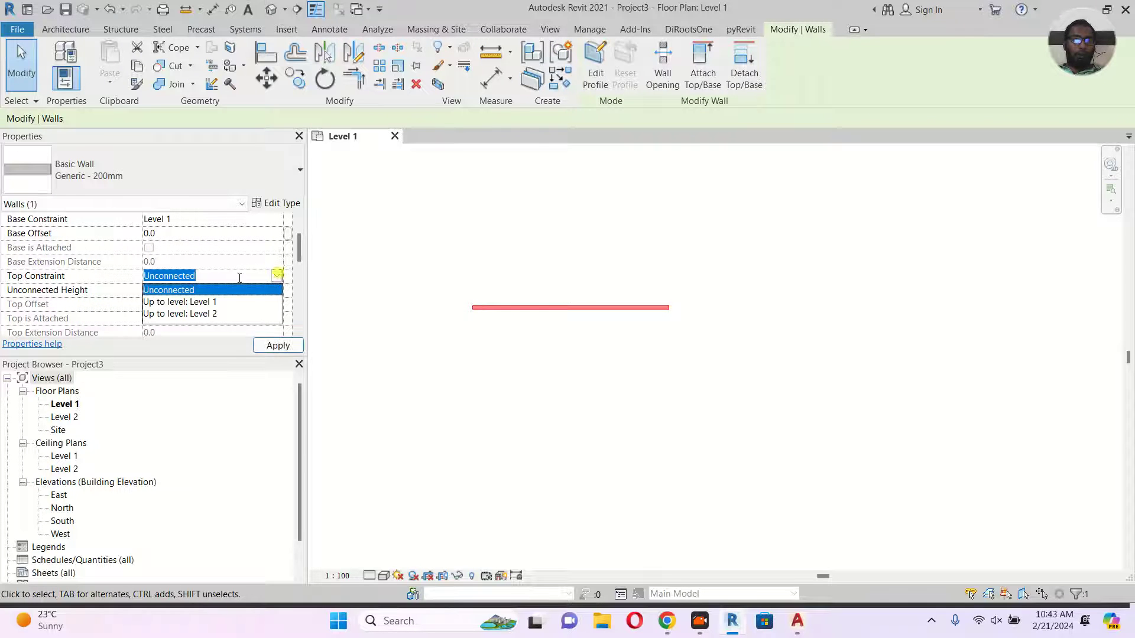
pyautogui.click(204, 313)
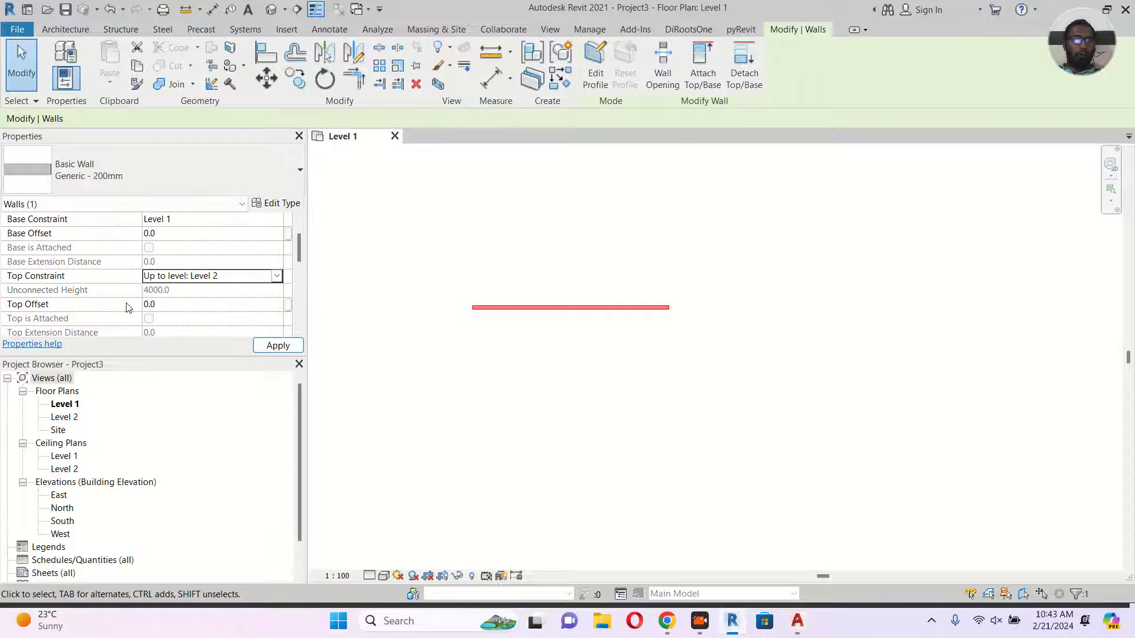
pyautogui.click(281, 346)
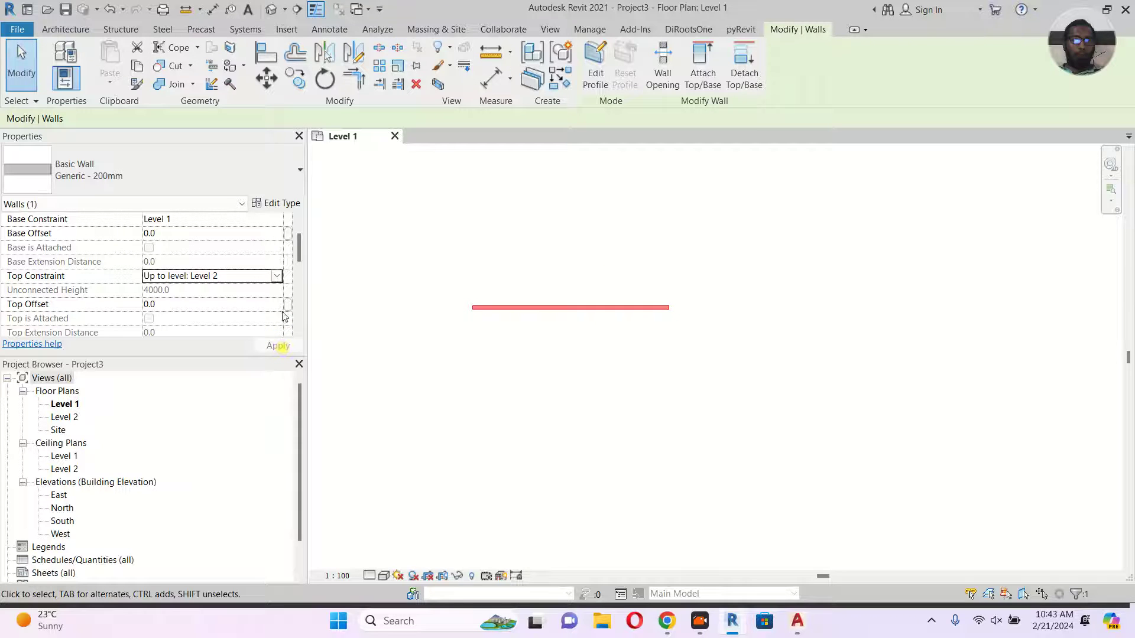
pyautogui.click(512, 374)
pyautogui.scroll(2, 514, 374)
pyautogui.moveTo(525, 375); pyautogui.dragTo(514, 397, button='middle')
pyautogui.scroll(1, 488, 371)
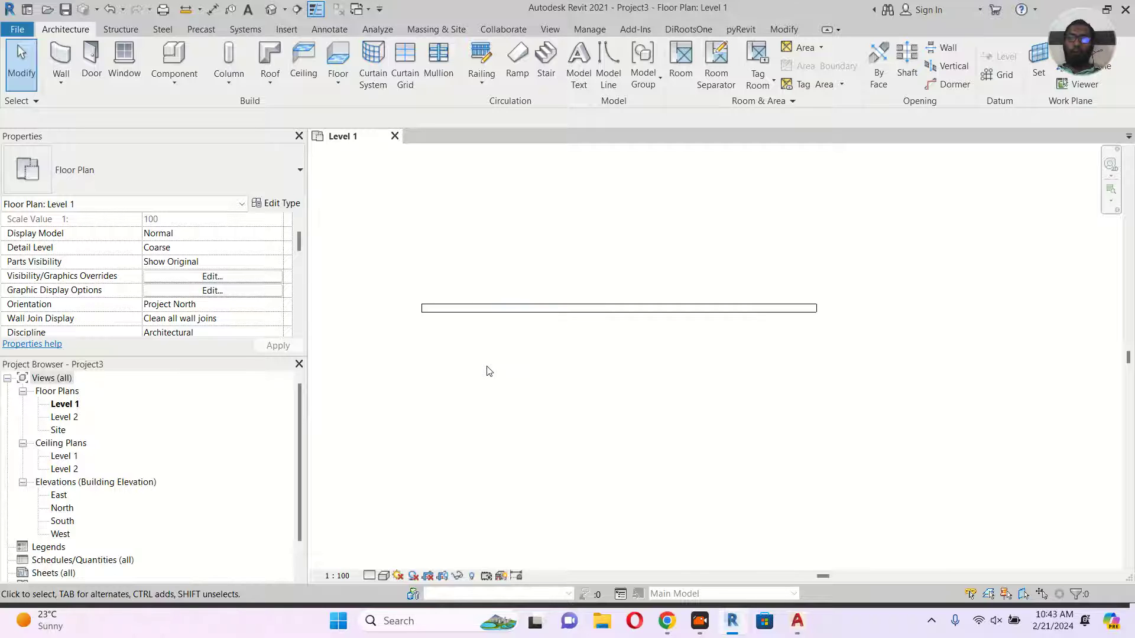
# Draw a wall down from the horizontal wall's right end and continue it into a closed room about 6500 by 4100 mm
pyautogui.click(430, 306)
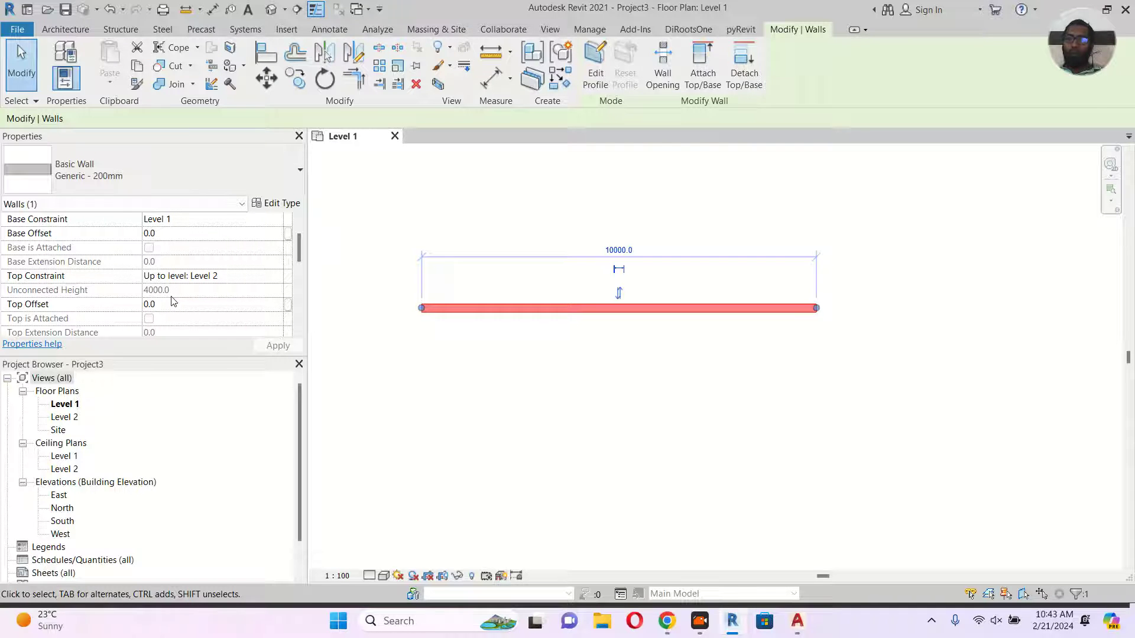
pyautogui.moveTo(700, 410); pyautogui.dragTo(683, 391, button='middle')
pyautogui.scroll(-2, 652, 390)
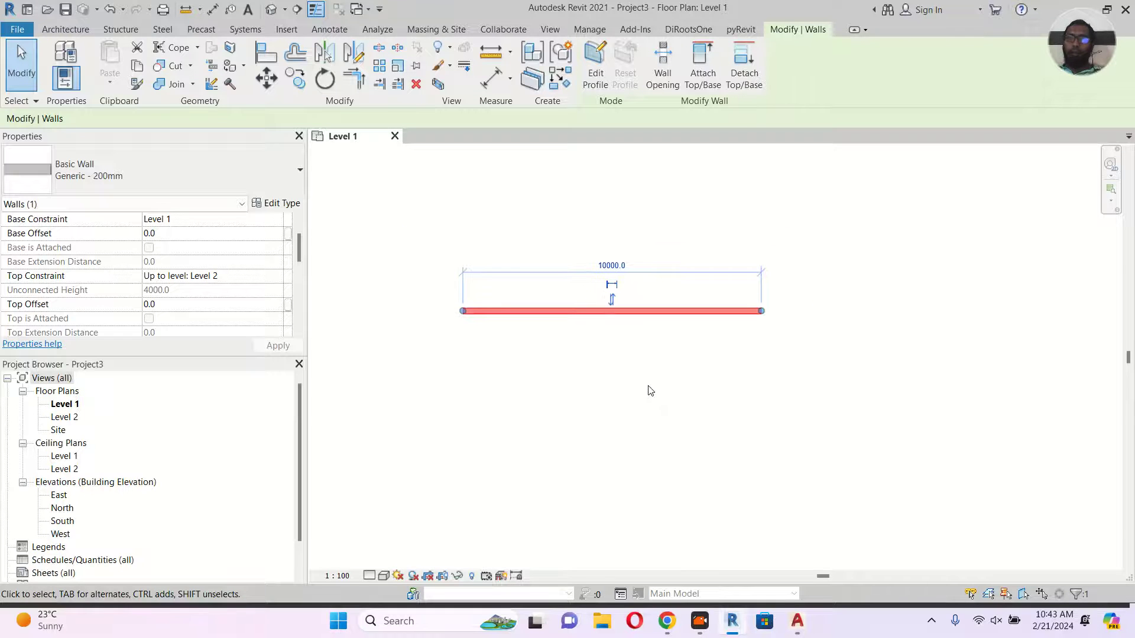
pyautogui.moveTo(684, 400); pyautogui.dragTo(638, 325, button='middle')
pyautogui.press('w')
pyautogui.press('a')
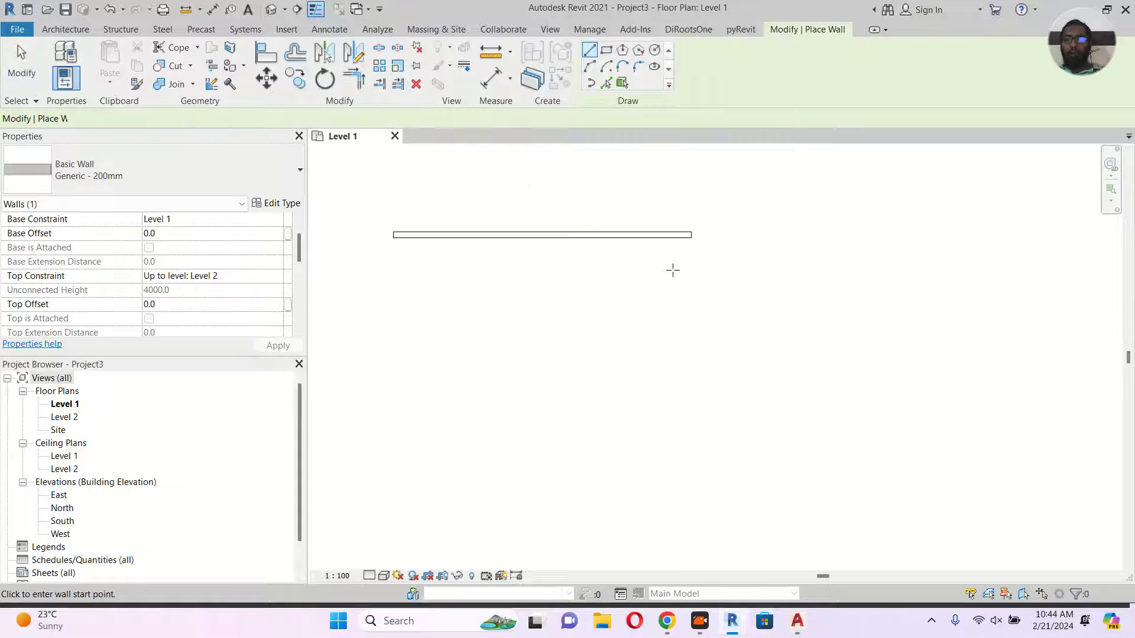
pyautogui.click(691, 235)
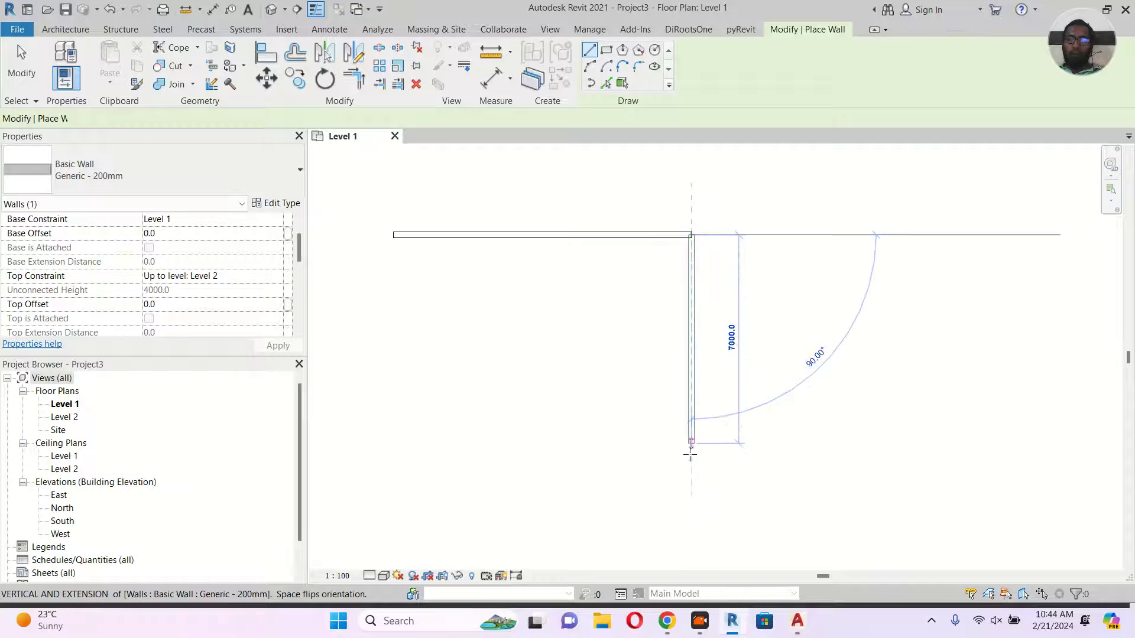
pyautogui.click(691, 455)
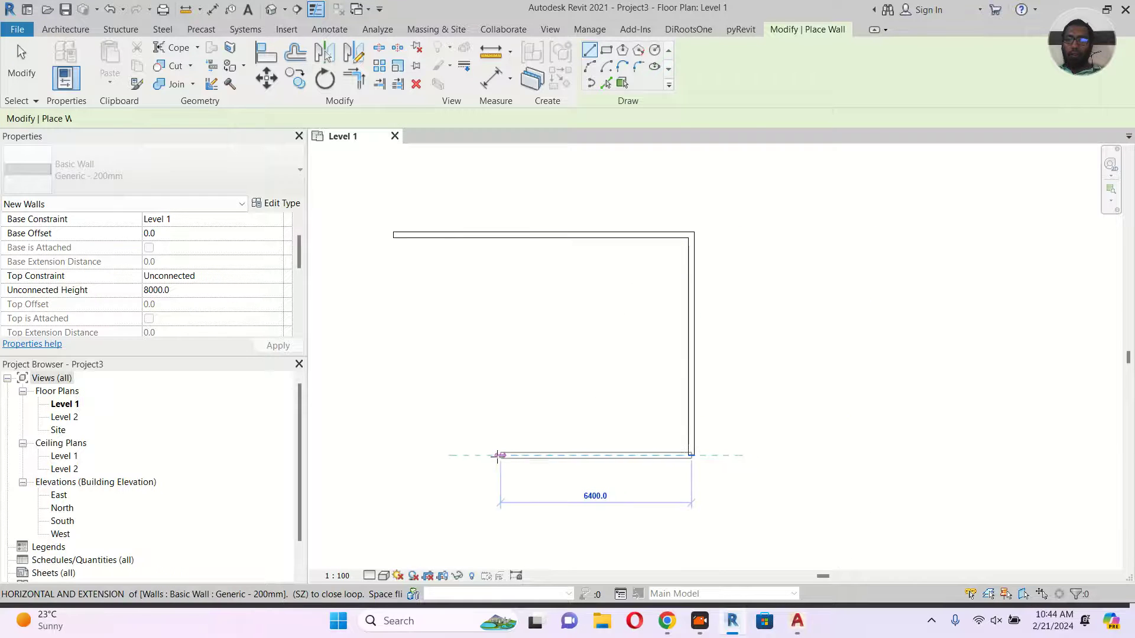
pyautogui.click(497, 455)
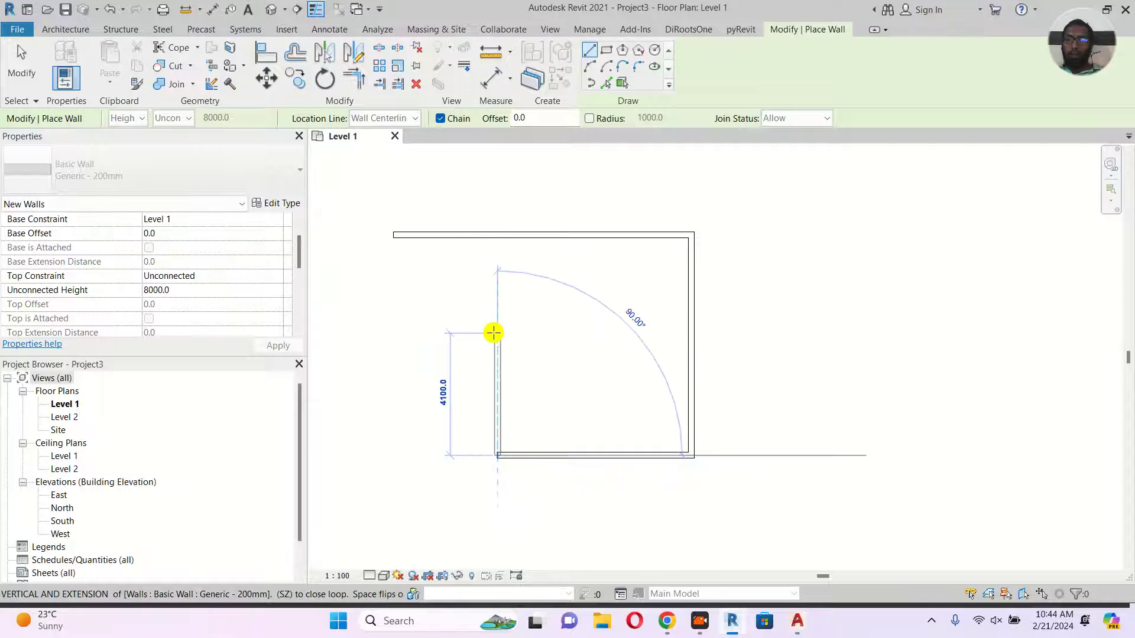
pyautogui.click(494, 333)
pyautogui.click(691, 333)
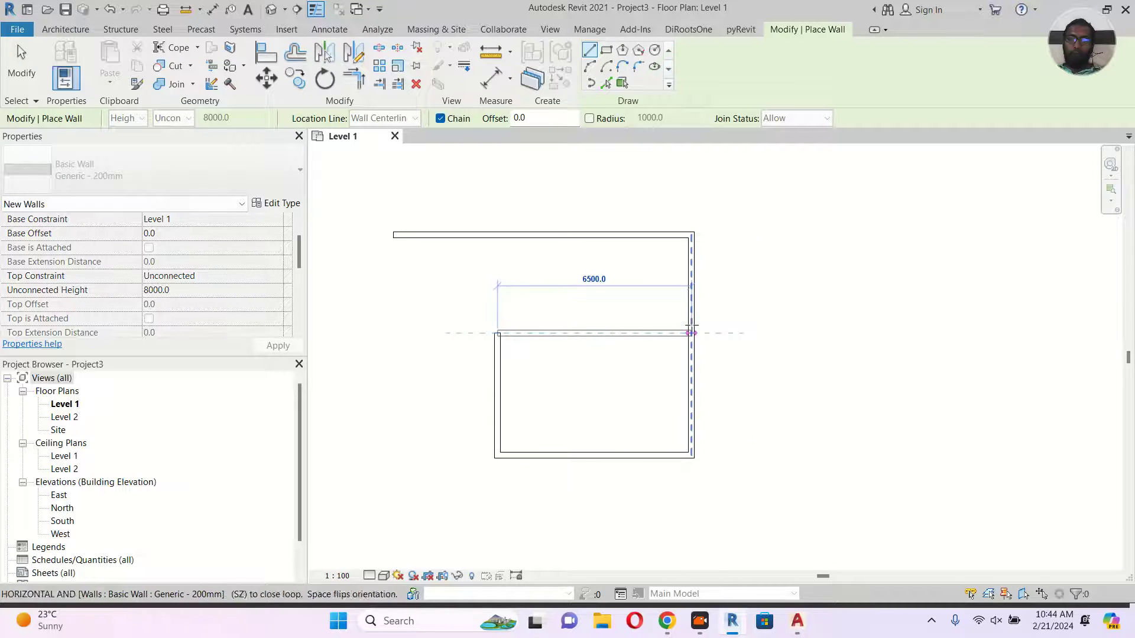
pyautogui.press('Escape')
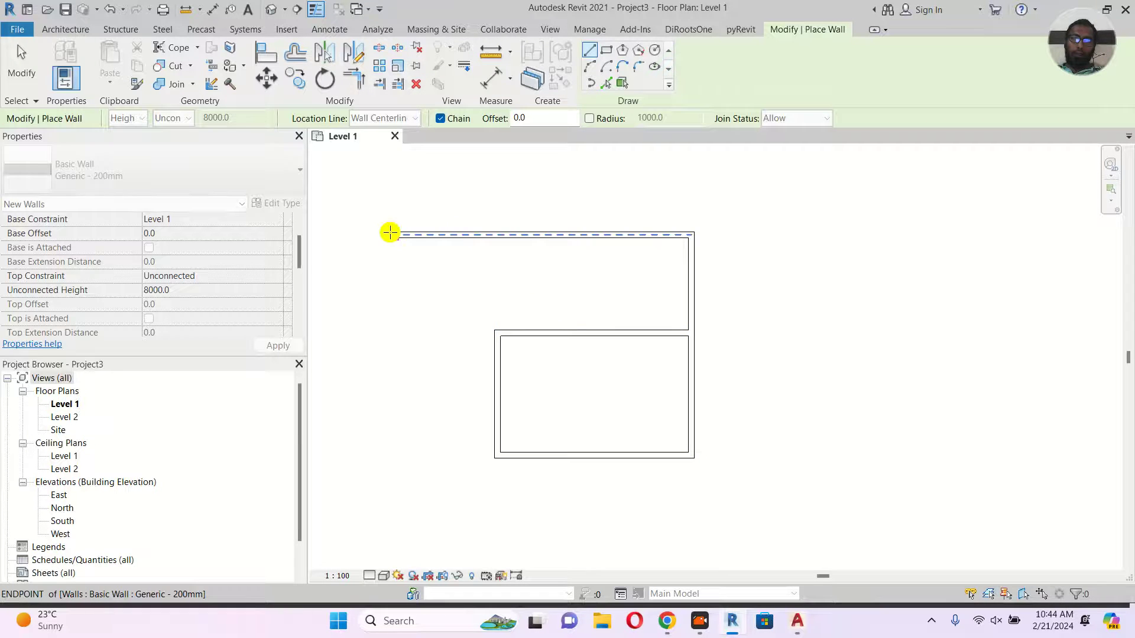
# Draw a wall about 5400 mm down from the top wall's left end and across to the smaller room's left wall
pyautogui.click(390, 232)
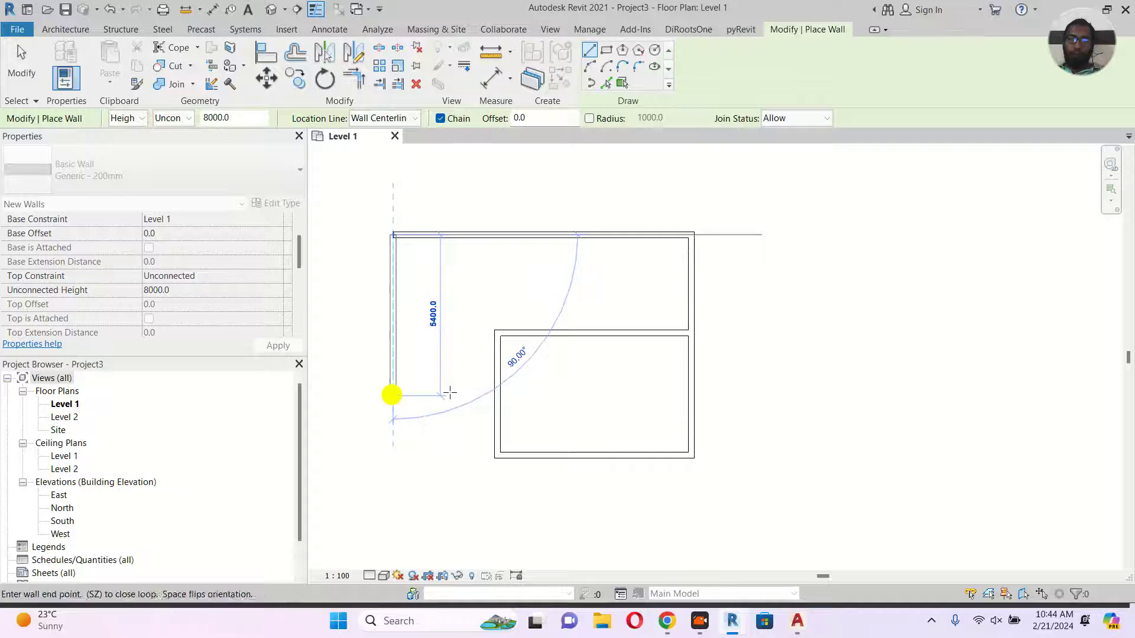
pyautogui.click(391, 394)
pyautogui.click(498, 395)
pyautogui.press('Escape')
pyautogui.press('Escape')
# Place five M_Fixed 0406 x 0610mm windows: one in the top wall, two in the left-side walls and two in the right wall
pyautogui.click(124, 65)
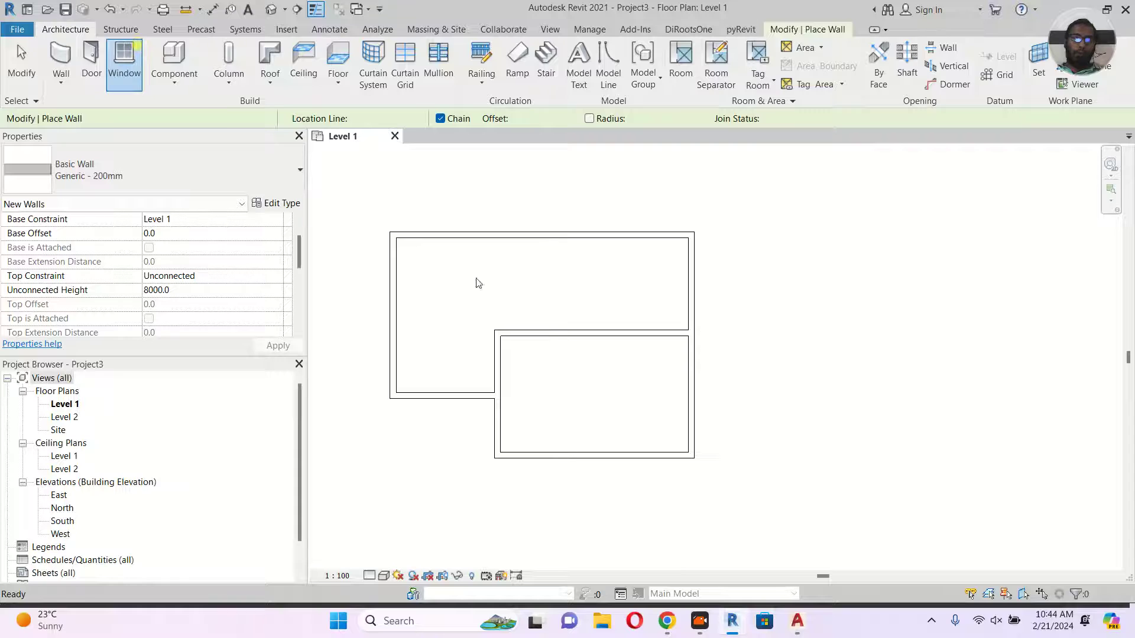
pyautogui.click(537, 233)
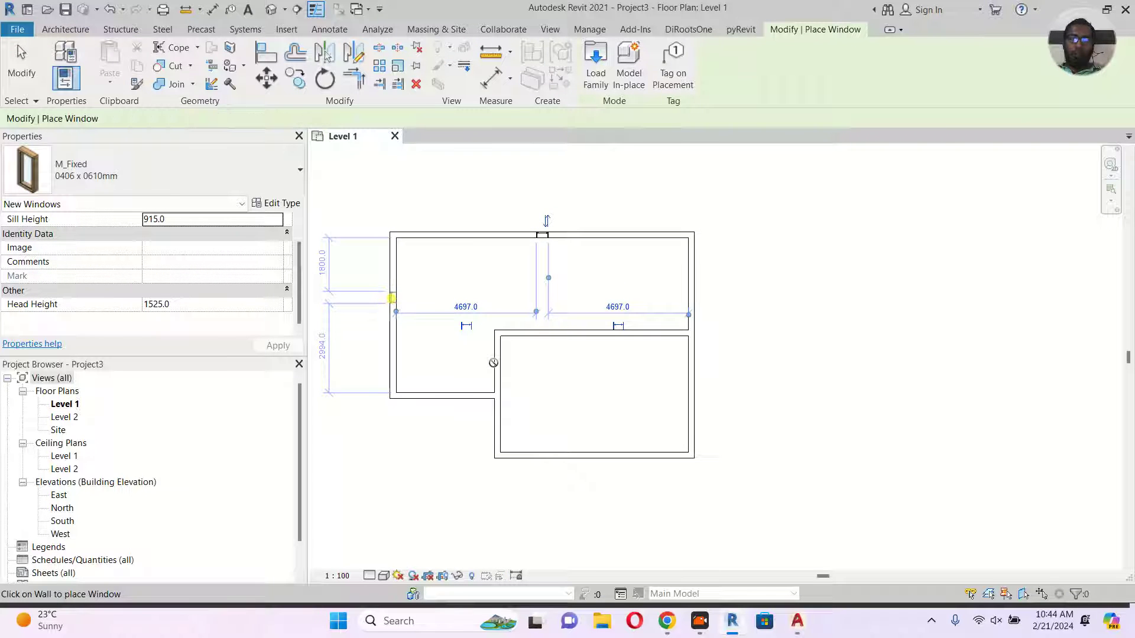
pyautogui.click(391, 299)
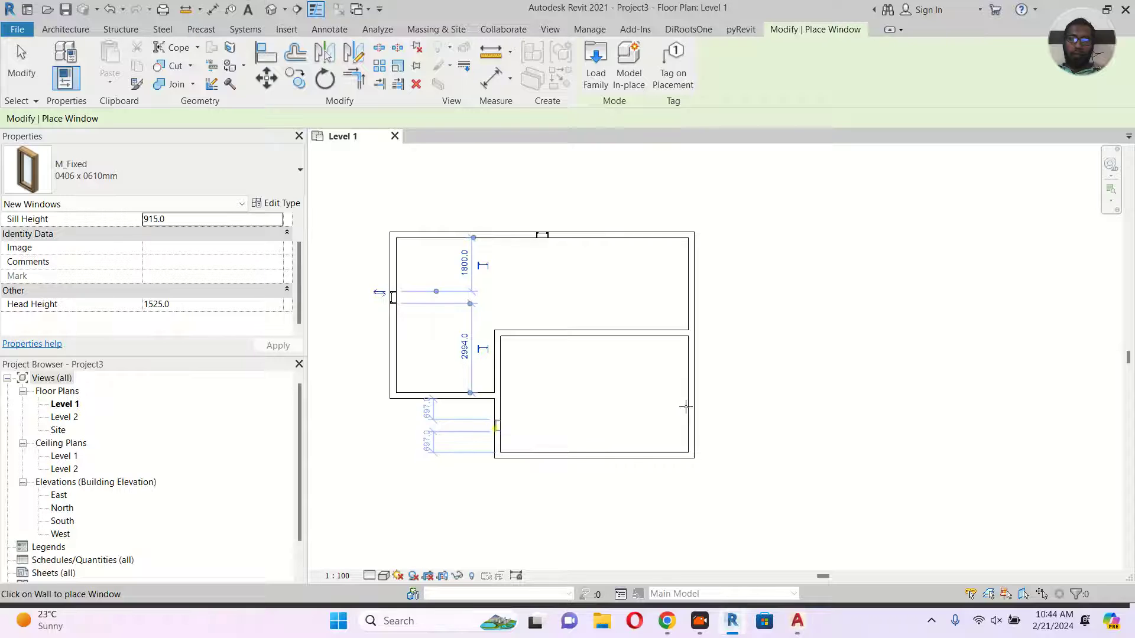
pyautogui.click(497, 427)
pyautogui.click(691, 402)
pyautogui.click(691, 264)
# Place M_Single-Flush 0915 x 2134mm doors: two in the top wall and one each in the lower-left wall, the wall between rooms and the right wall
pyautogui.click(63, 29)
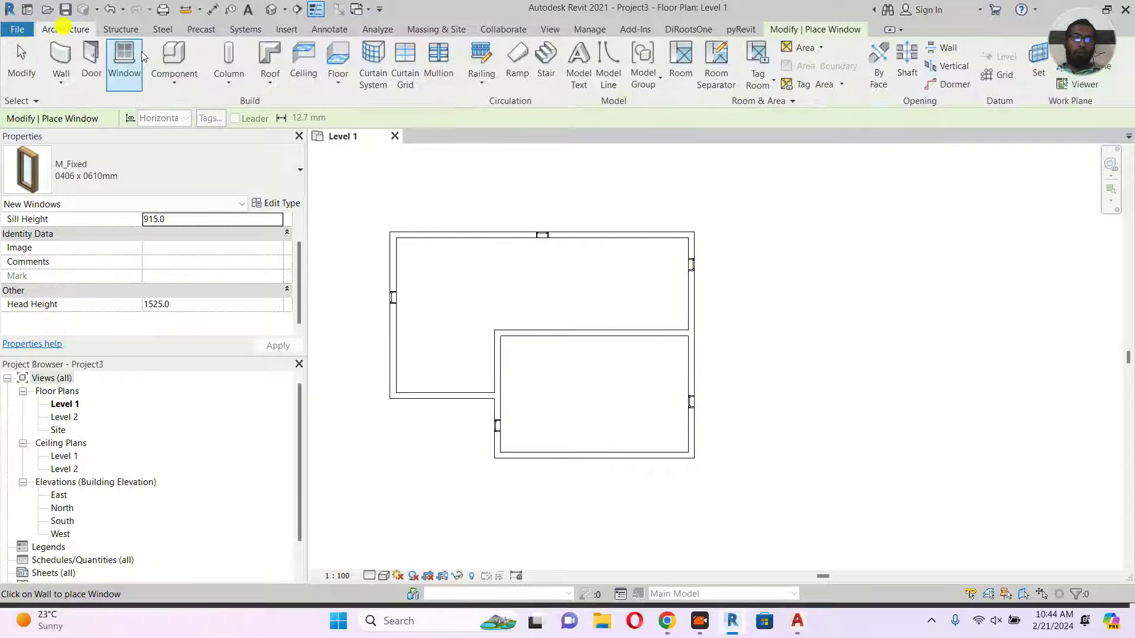
pyautogui.click(92, 54)
pyautogui.click(445, 395)
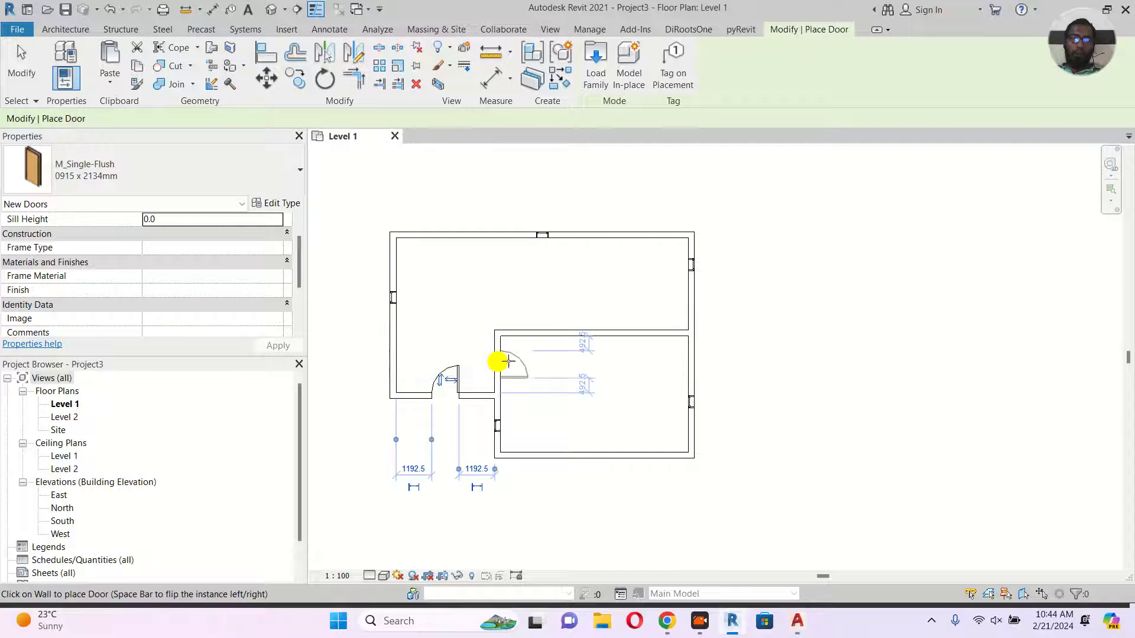
pyautogui.click(621, 232)
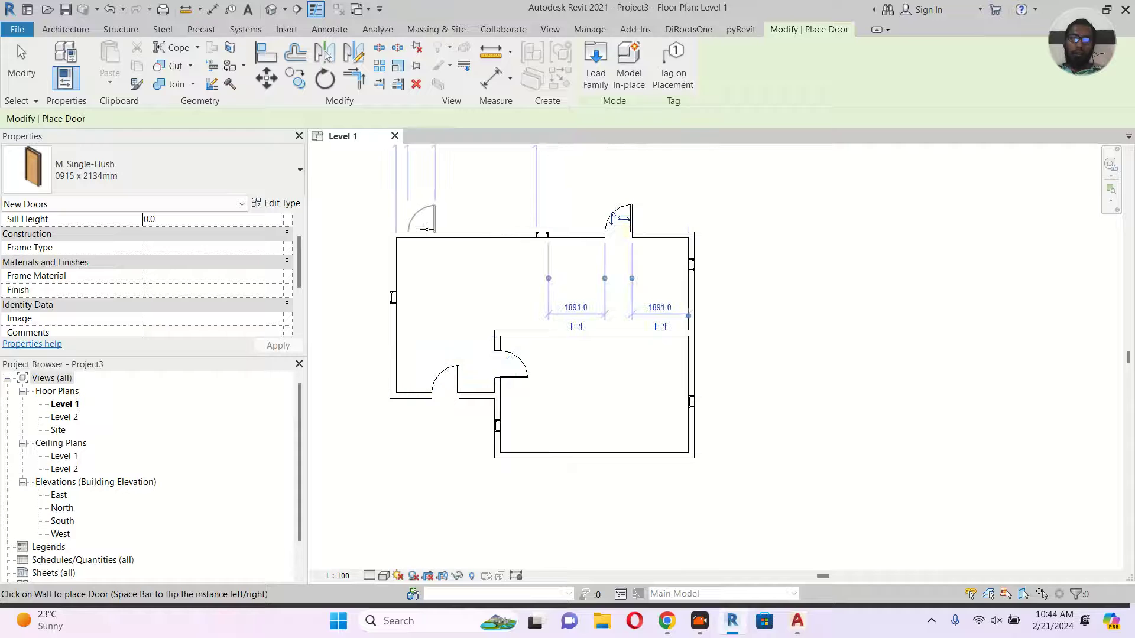
pyautogui.click(436, 231)
pyautogui.click(697, 368)
pyautogui.press('Escape')
pyautogui.press('Escape')
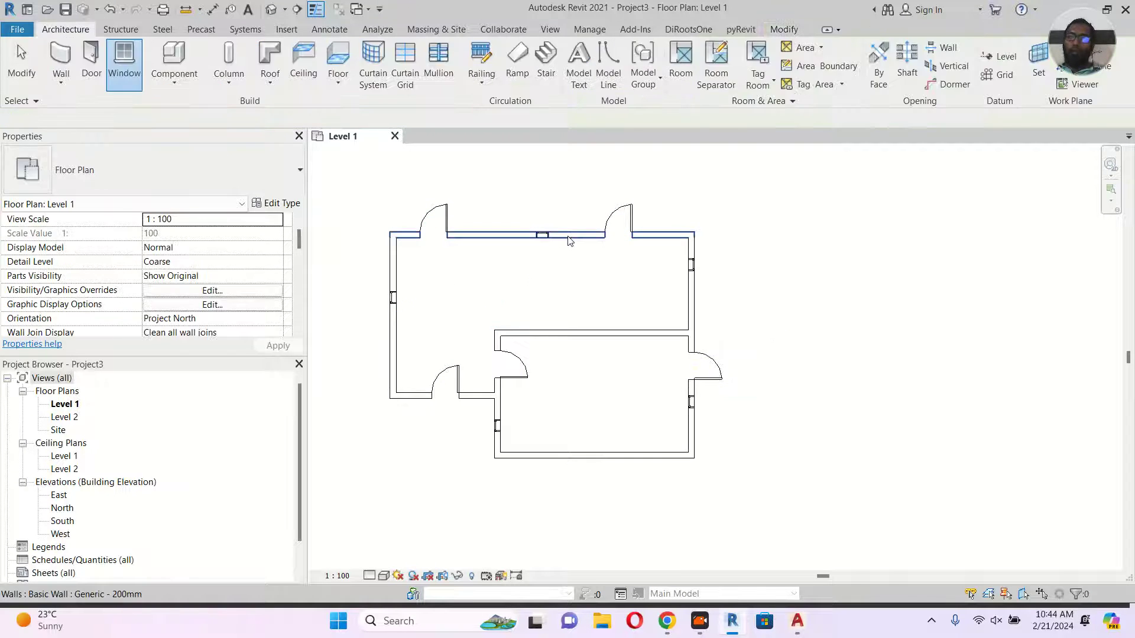
# Open the layer structure of the top wall's Generic - 200mm type for editing
pyautogui.click(567, 236)
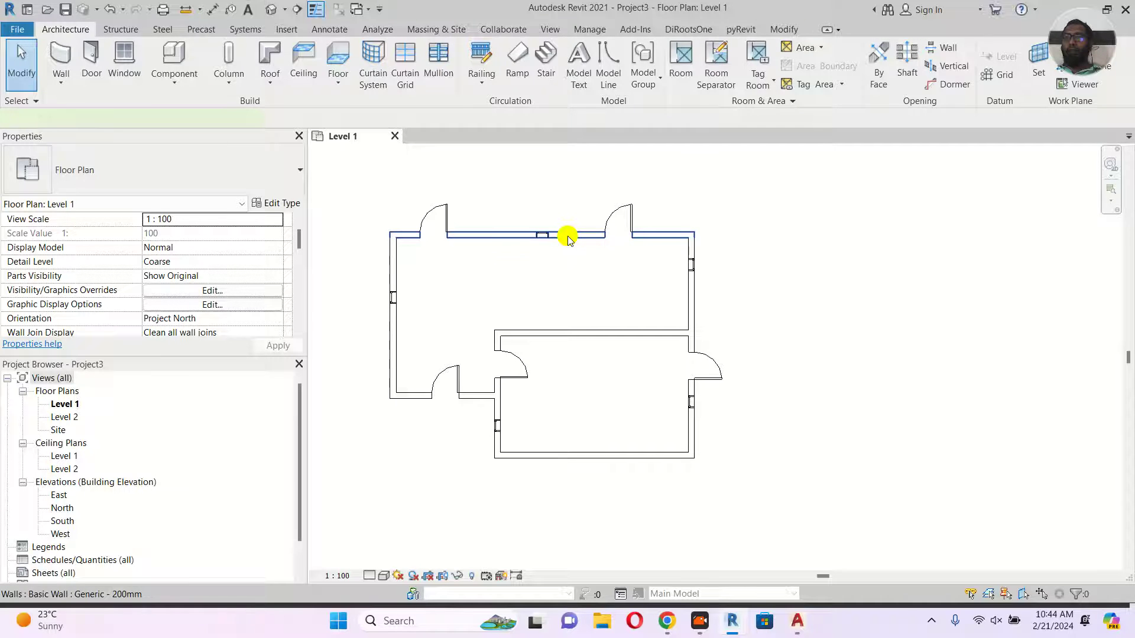
pyautogui.click(858, 299)
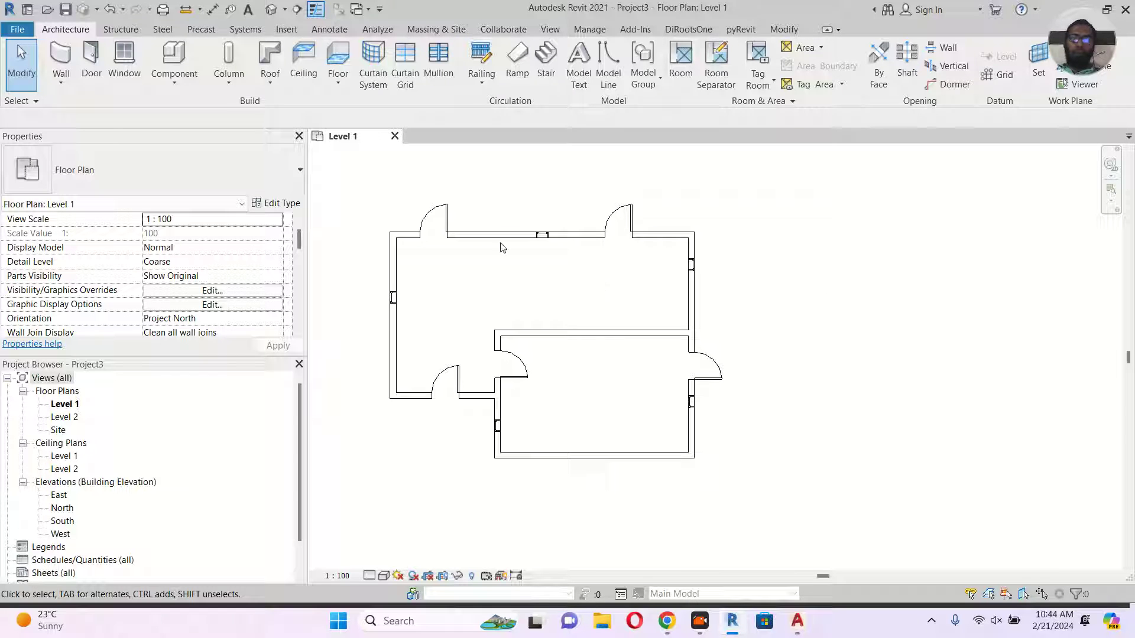
pyautogui.click(481, 236)
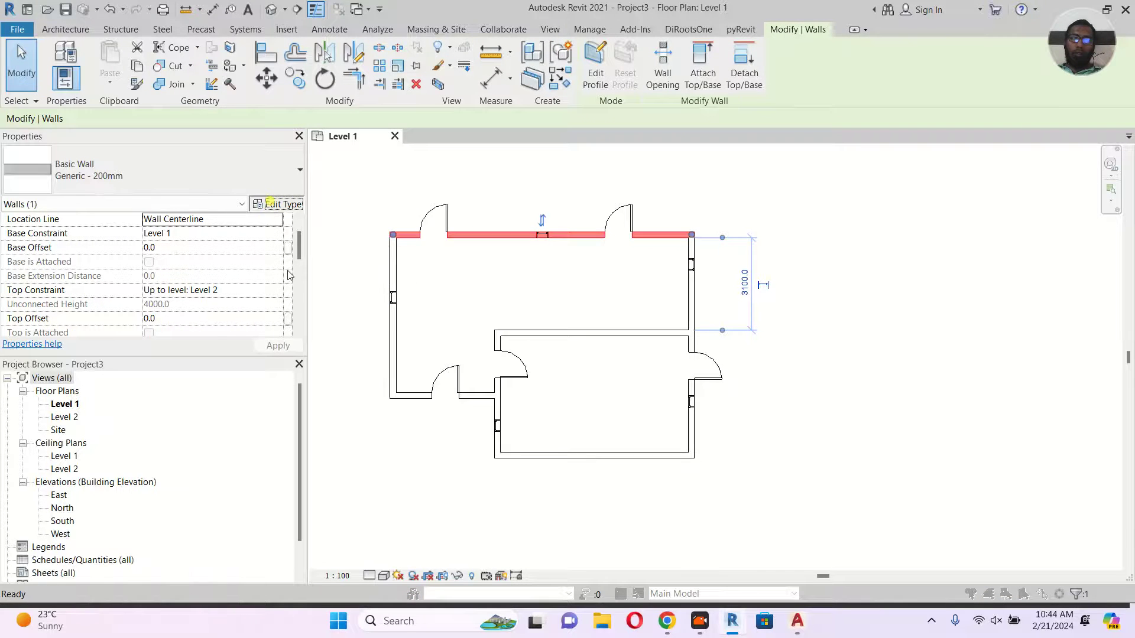
pyautogui.click(278, 204)
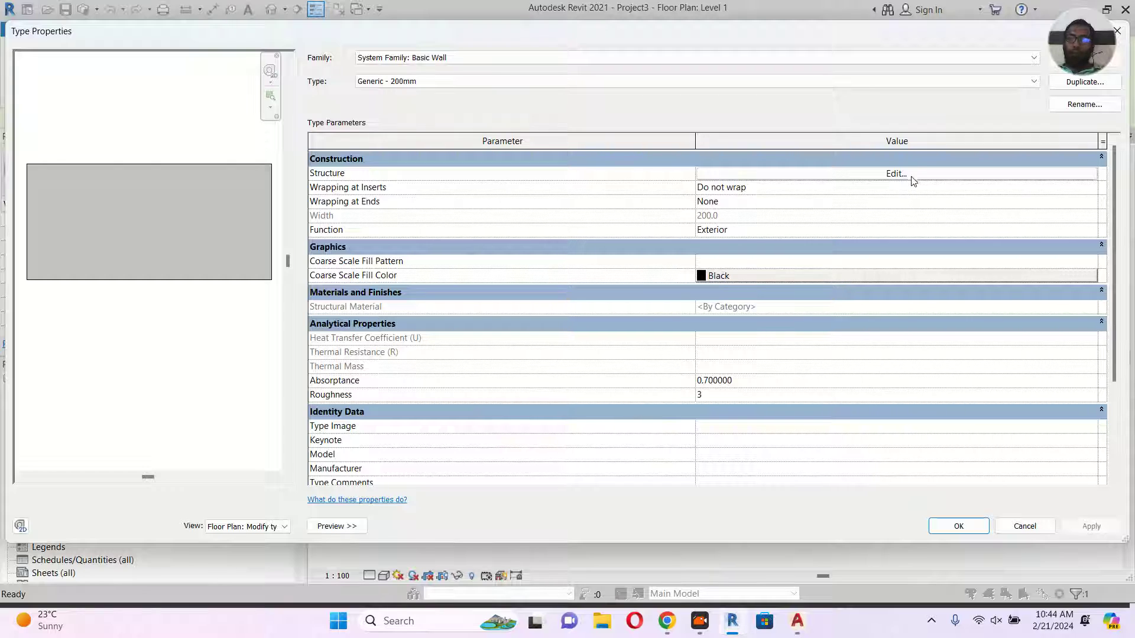
pyautogui.click(919, 173)
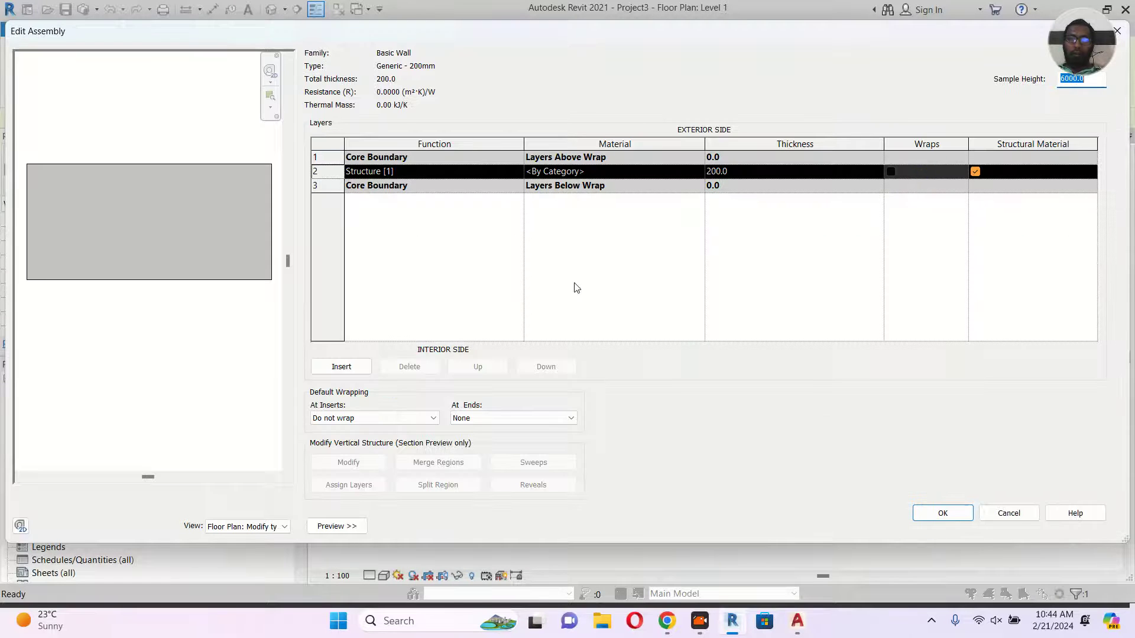
# Insert a 50 mm layer on the exterior side of the core and set the core's structure layer to 100 mm thick
pyautogui.click(341, 367)
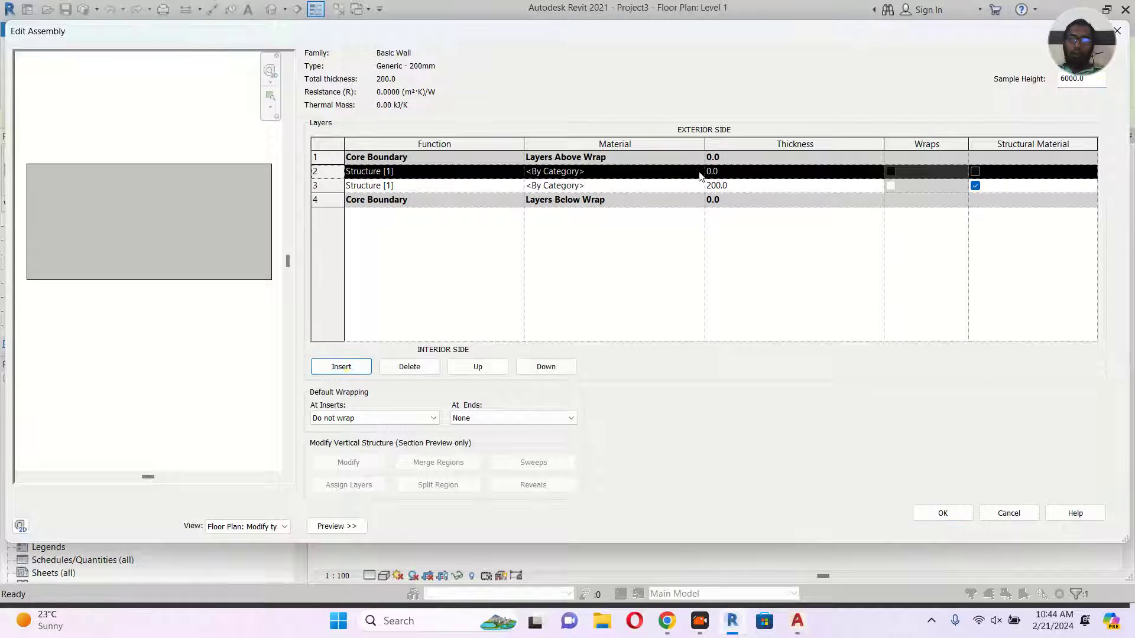
pyautogui.click(488, 367)
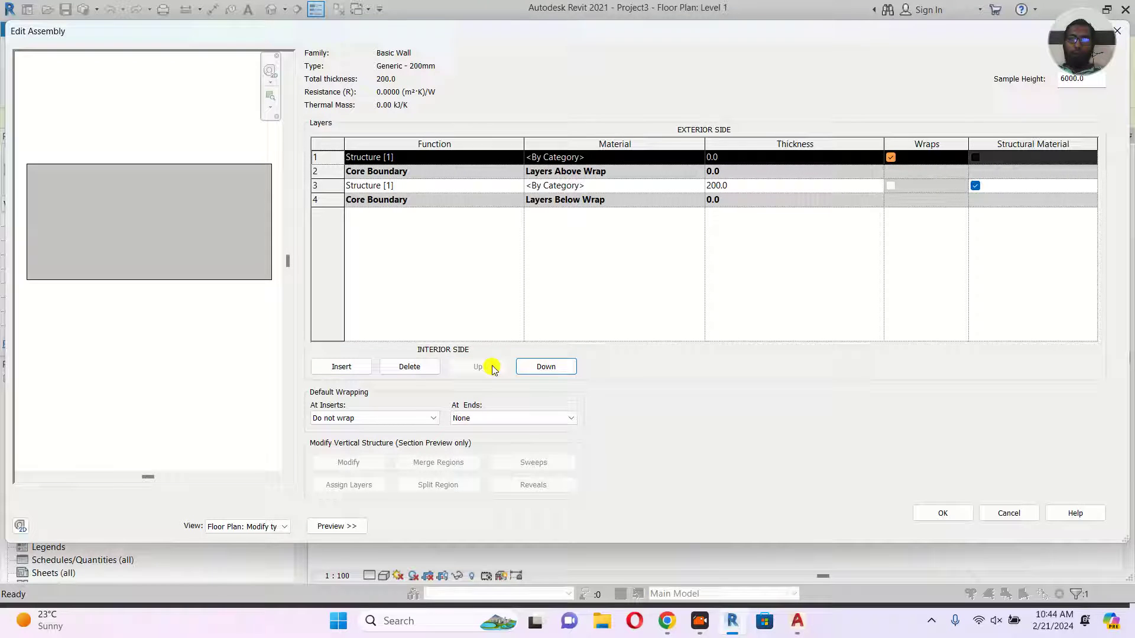
pyautogui.click(743, 155)
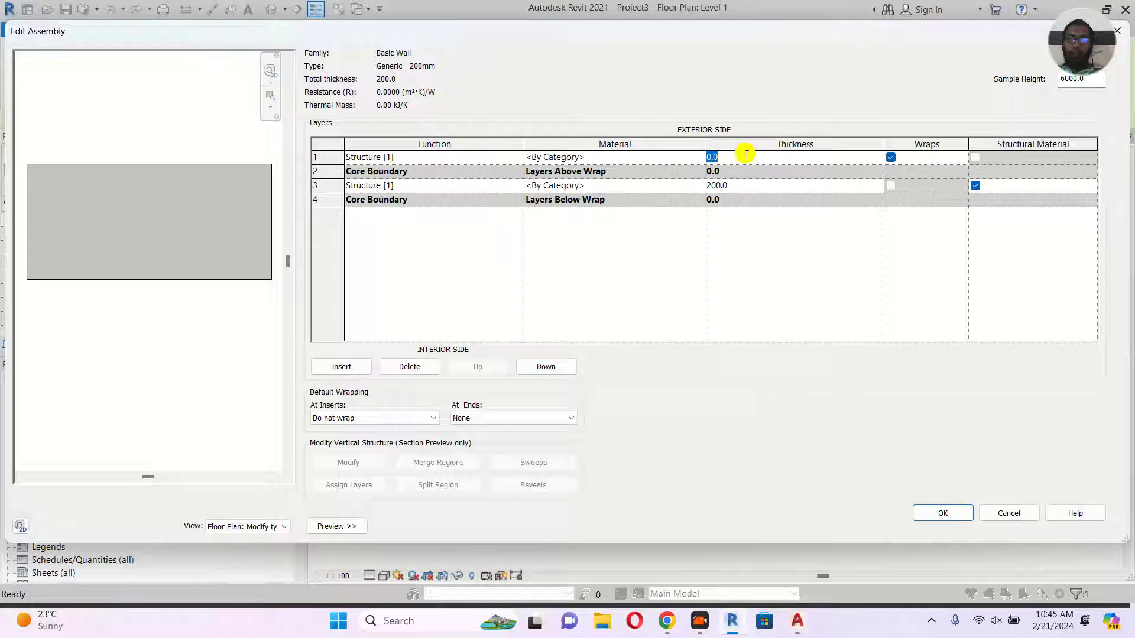
pyautogui.click(753, 187)
pyautogui.write('2')
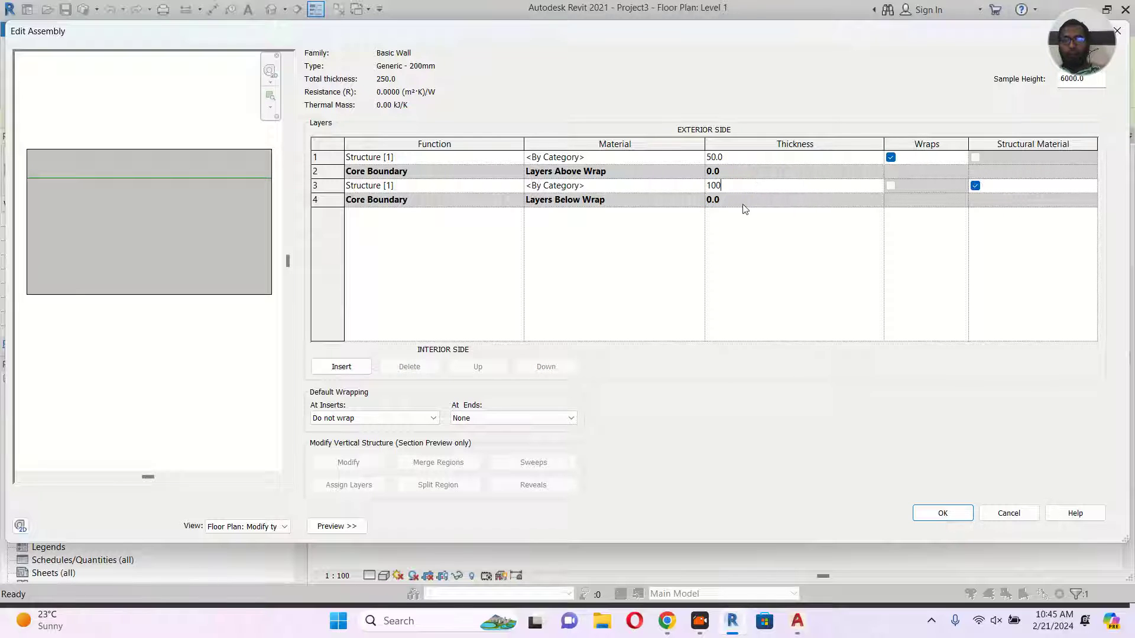
pyautogui.click(731, 234)
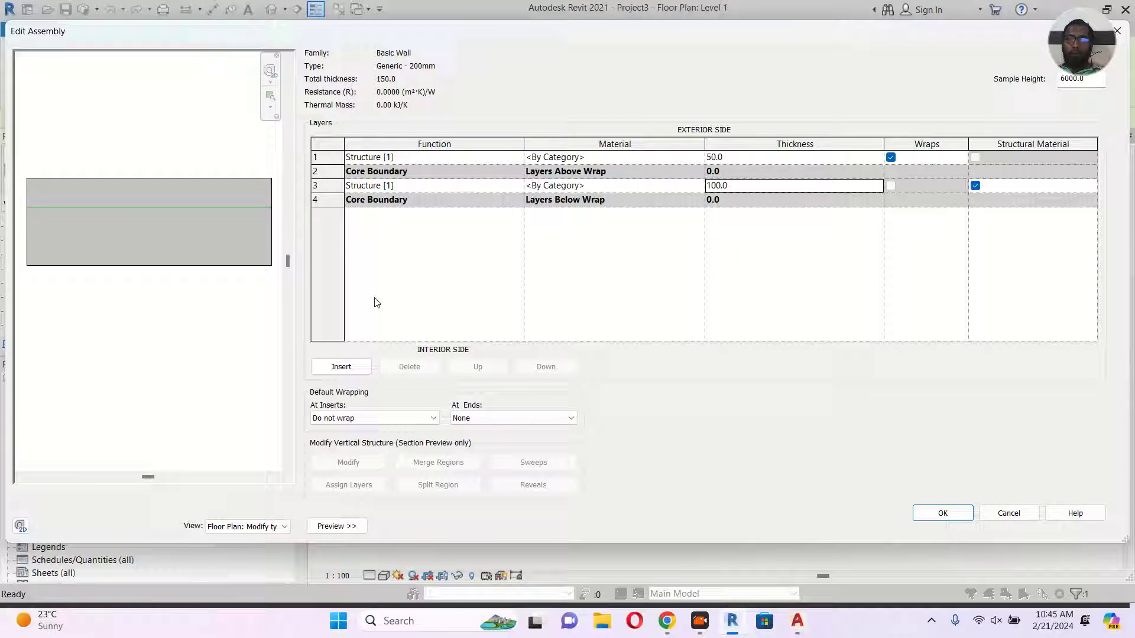
# Insert another layer on the interior side of the core and set its thickness to 50 mm
pyautogui.click(346, 366)
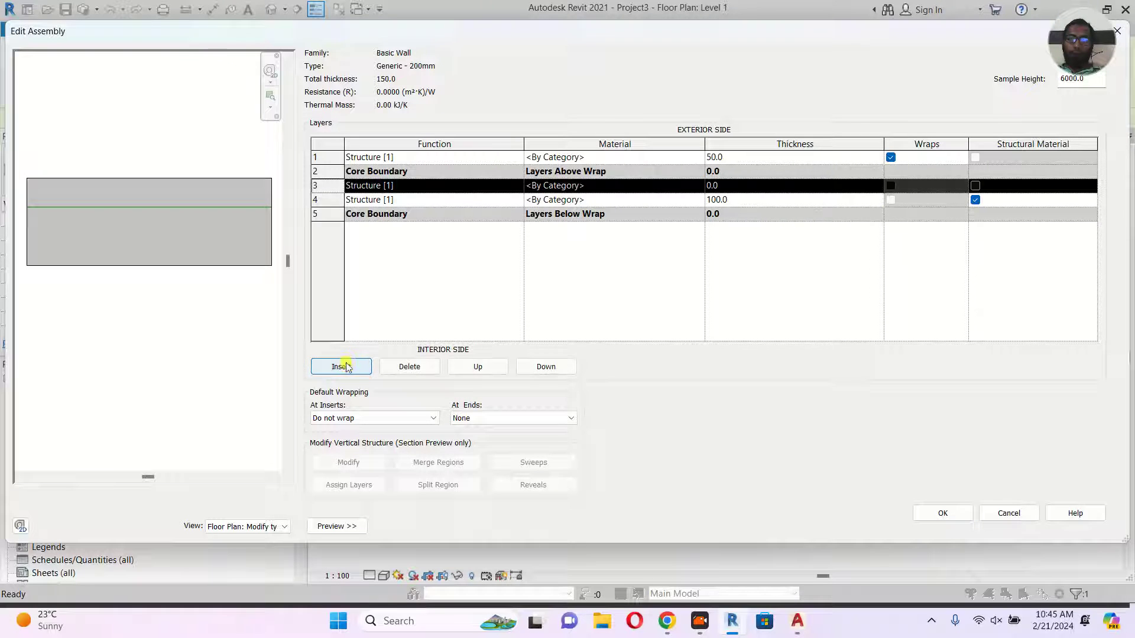
pyautogui.click(538, 367)
pyautogui.click(538, 366)
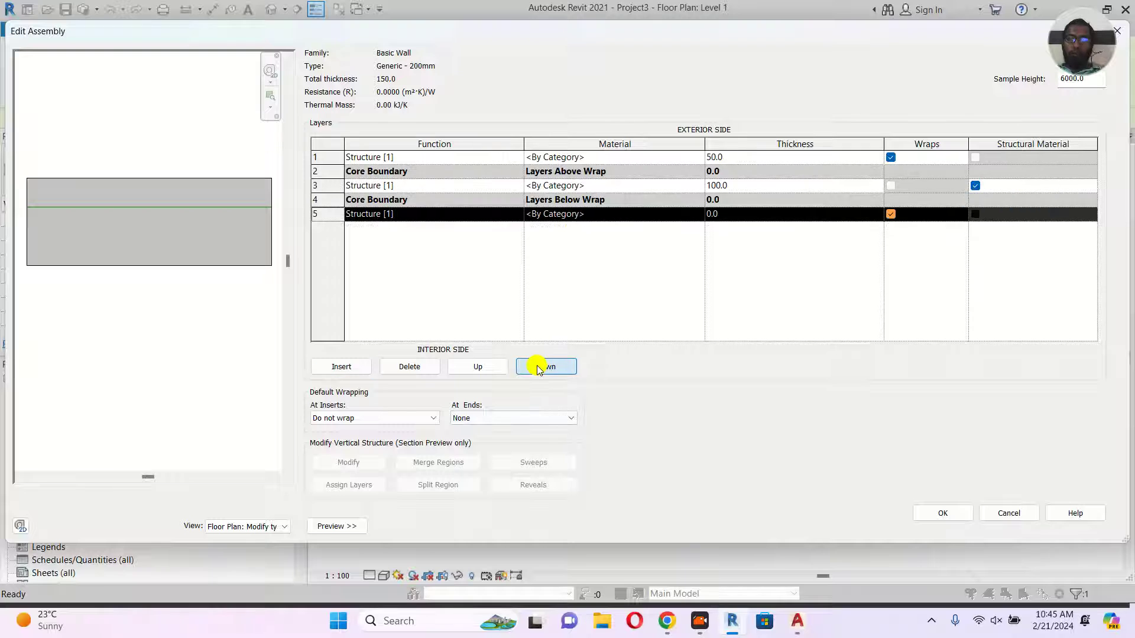
pyautogui.click(756, 214)
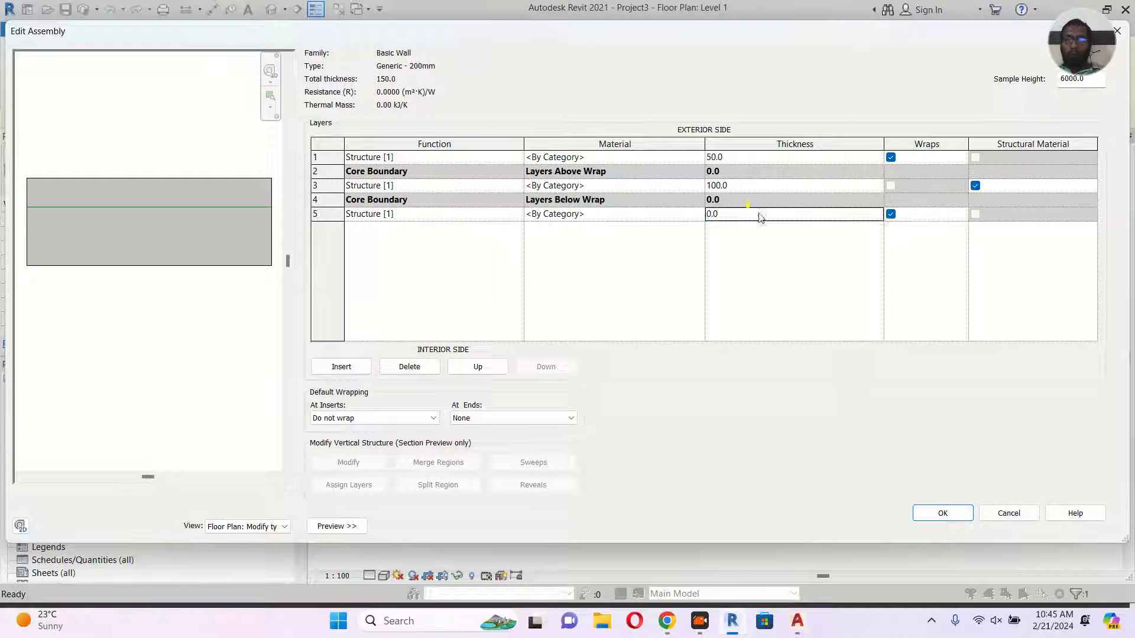
pyautogui.click(749, 261)
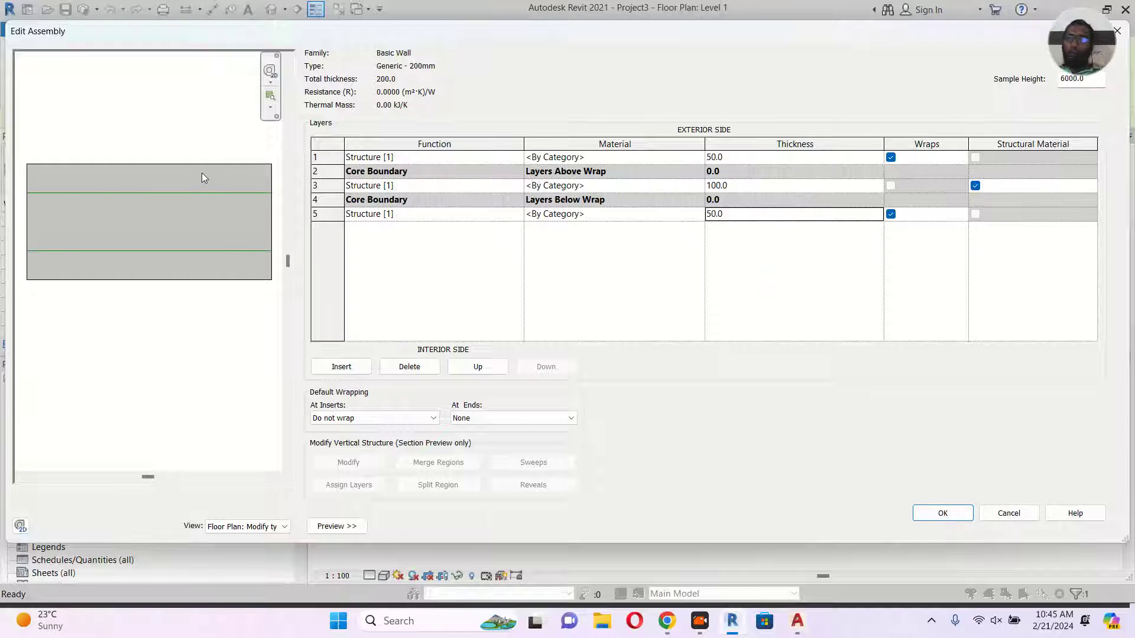
# Set the wall type's default wrapping at inserts to Both
pyautogui.click(434, 419)
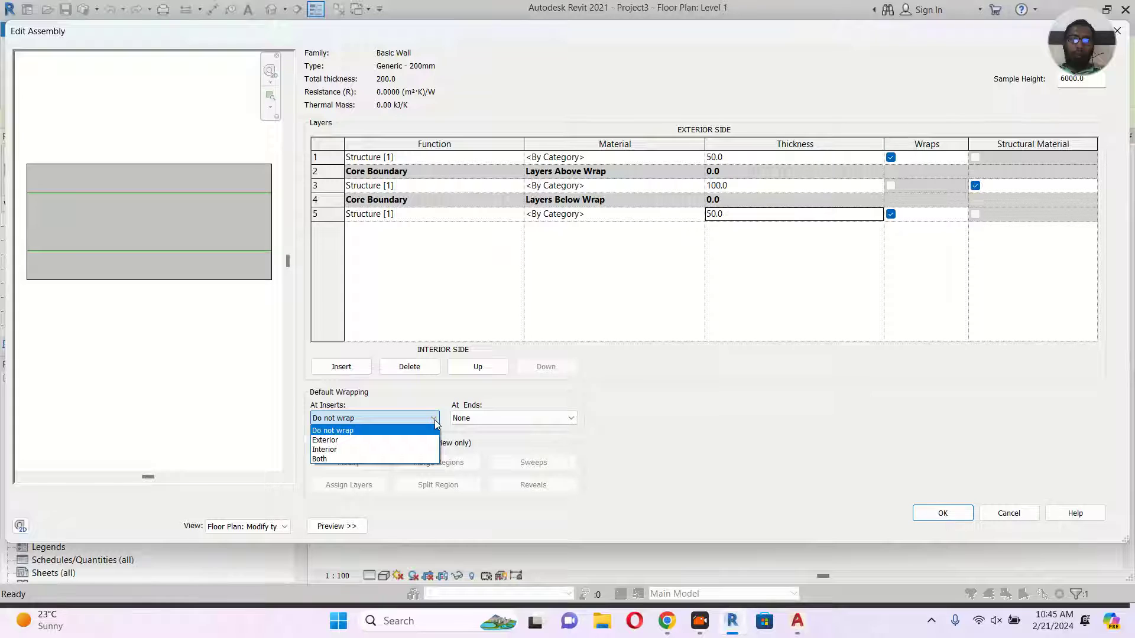
pyautogui.click(498, 419)
pyautogui.click(498, 417)
pyautogui.click(496, 419)
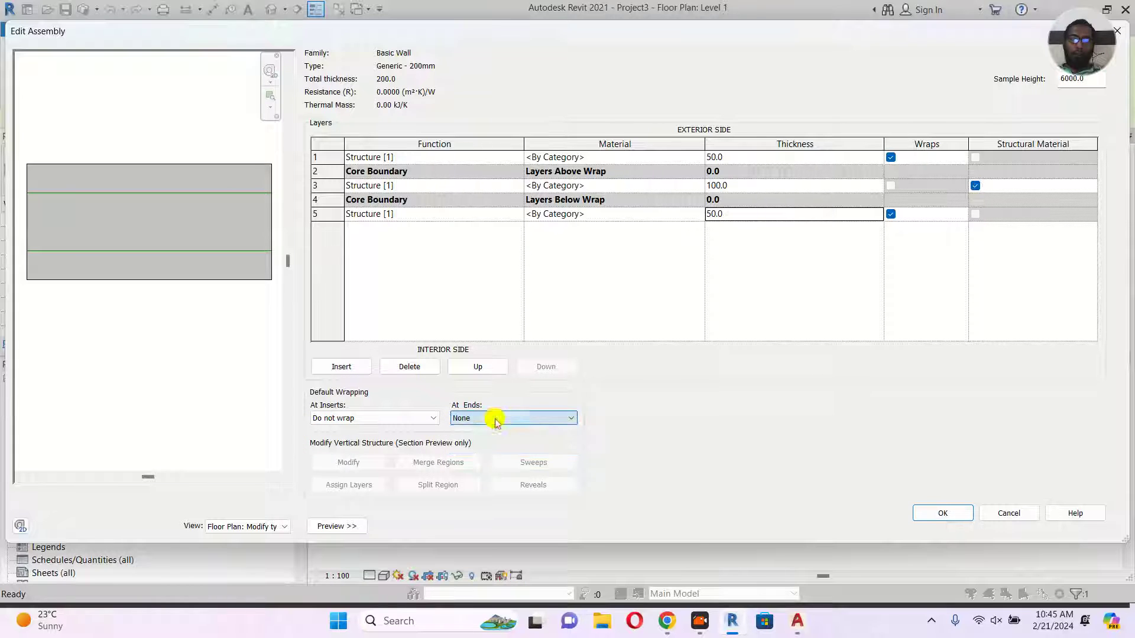
pyautogui.click(398, 418)
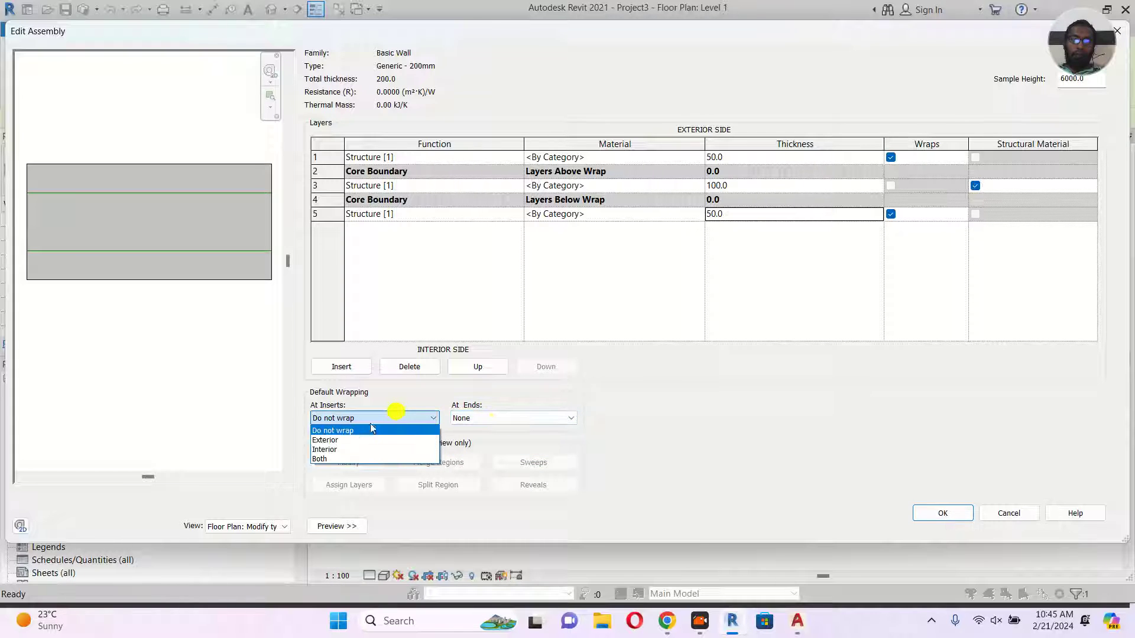
pyautogui.click(346, 460)
# Try Exterior as the default wrapping at the wall ends and return it to None
pyautogui.click(507, 418)
pyautogui.click(504, 440)
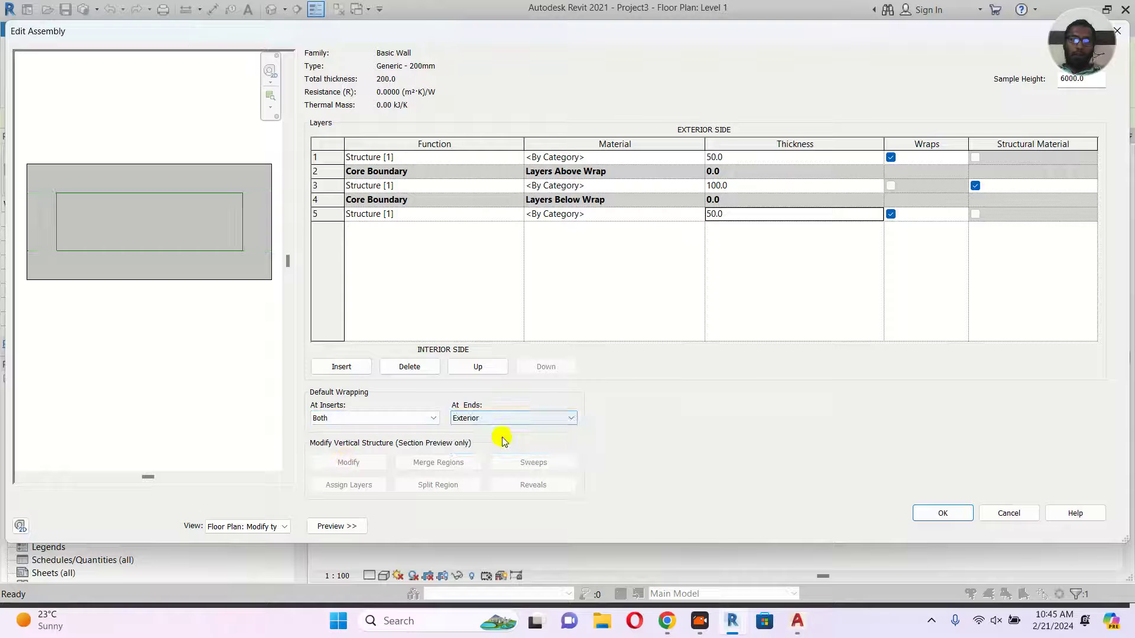
pyautogui.click(493, 418)
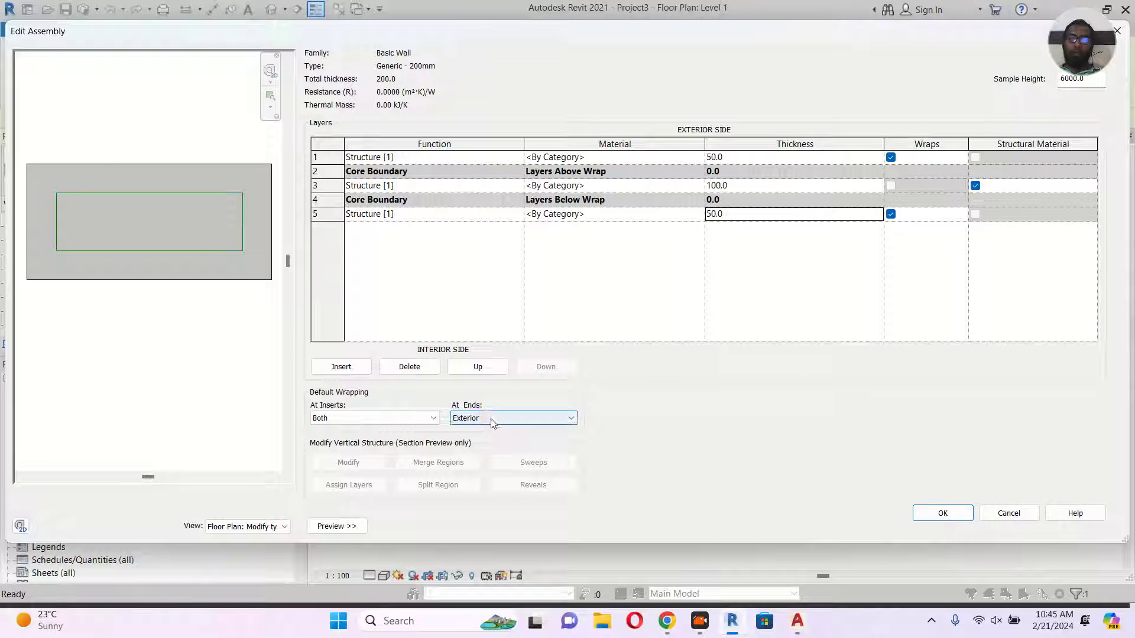
pyautogui.click(494, 428)
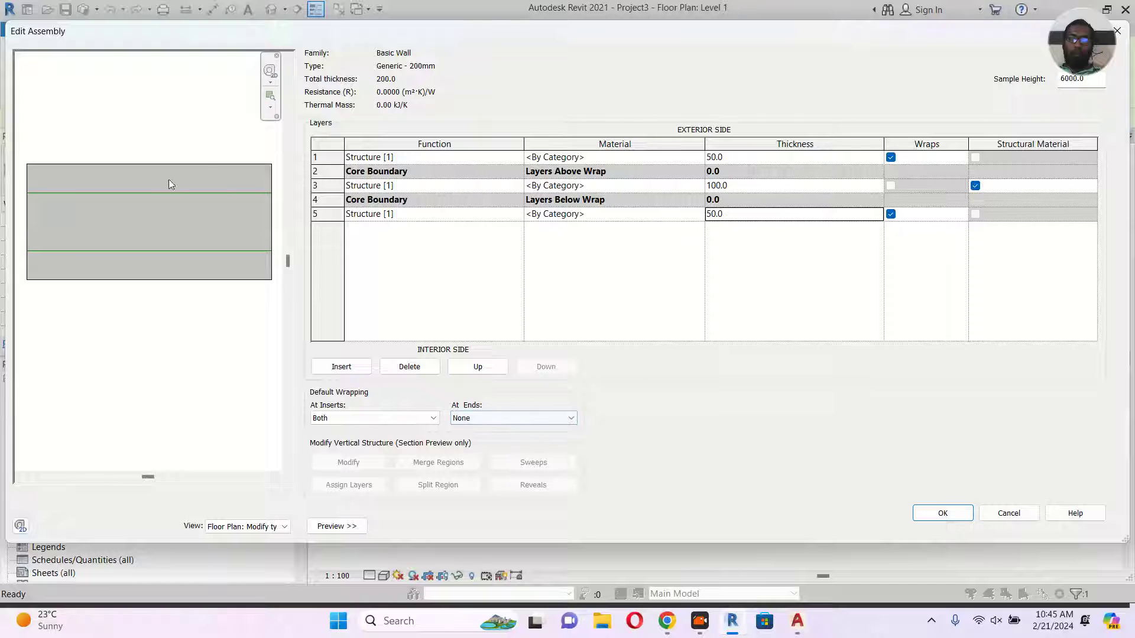
# Create a new material for the exterior layer and name it Wall Paint Exterior
pyautogui.click(698, 159)
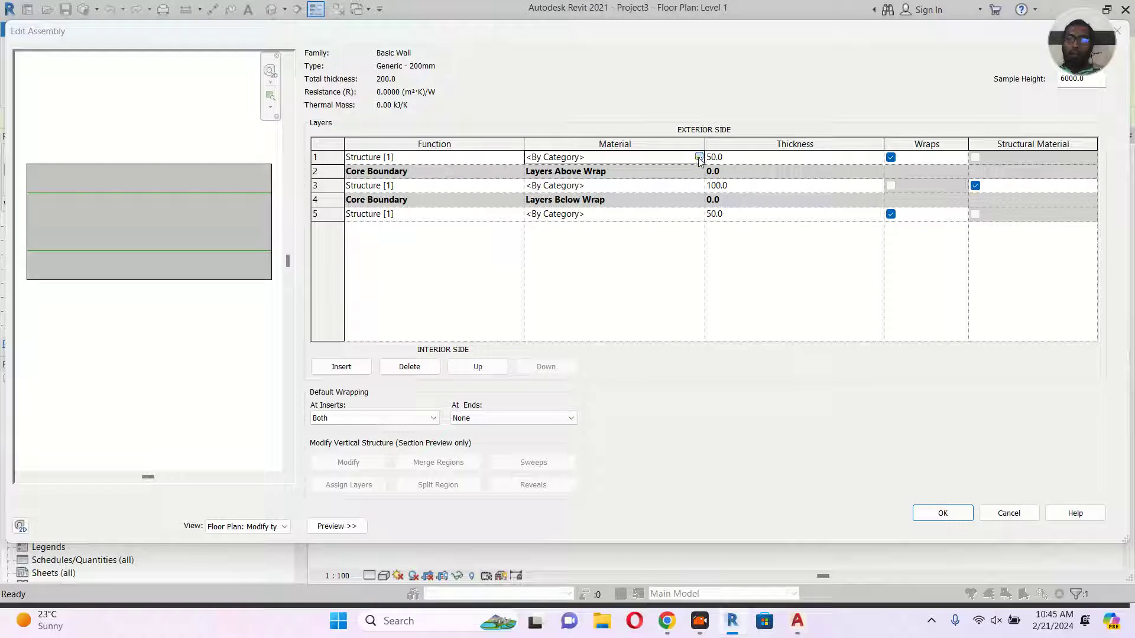
pyautogui.click(699, 157)
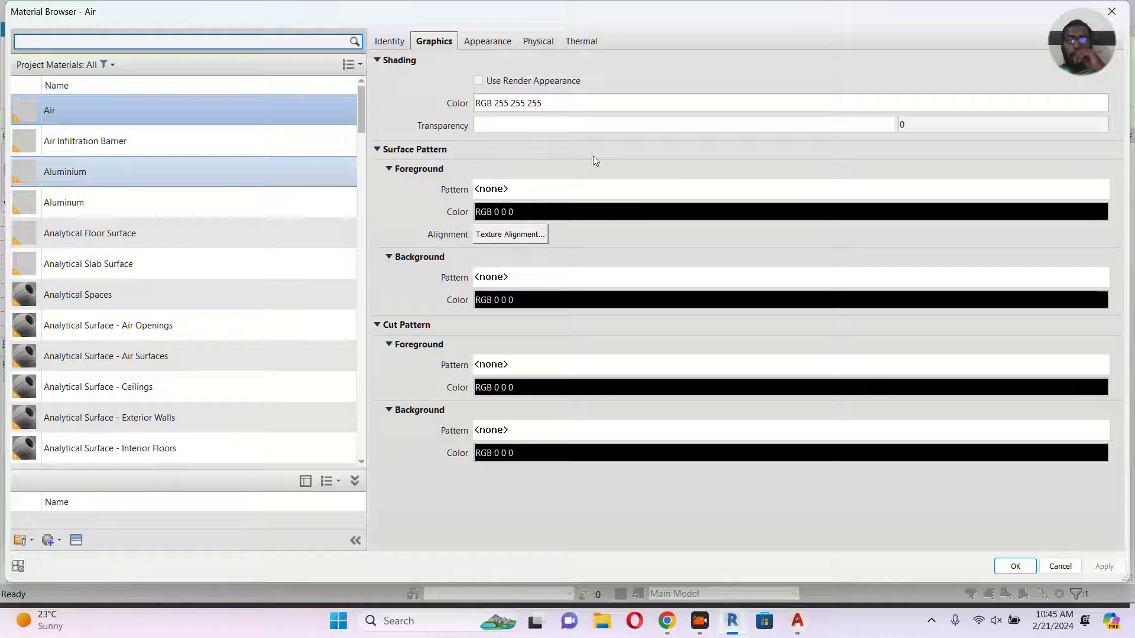
pyautogui.scroll(-1, 223, 418)
pyautogui.click(51, 541)
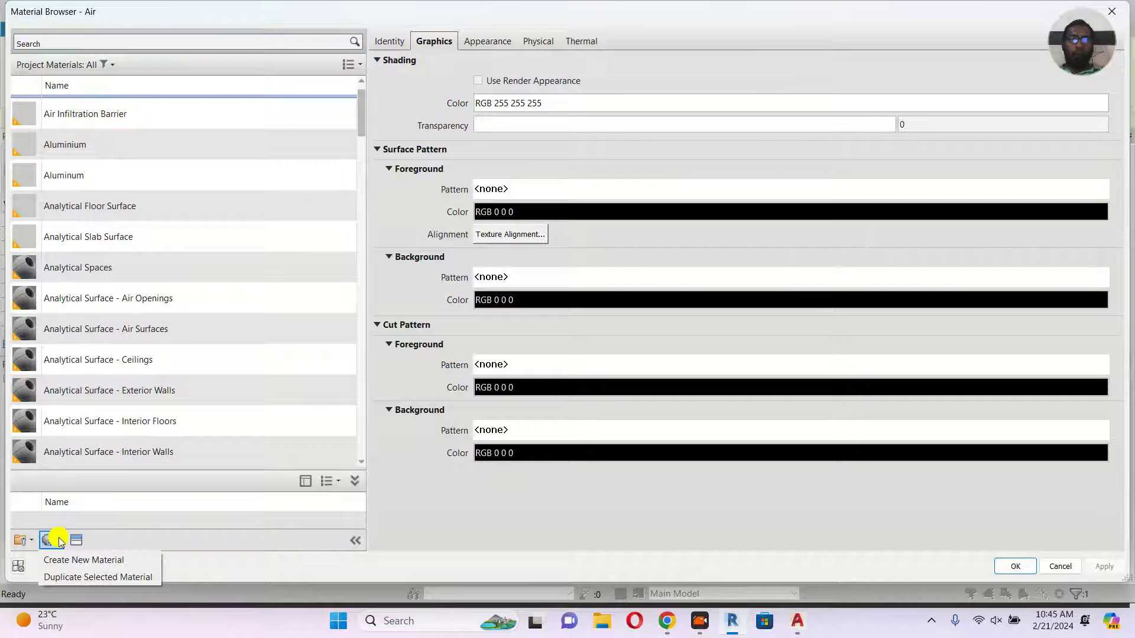
pyautogui.click(68, 559)
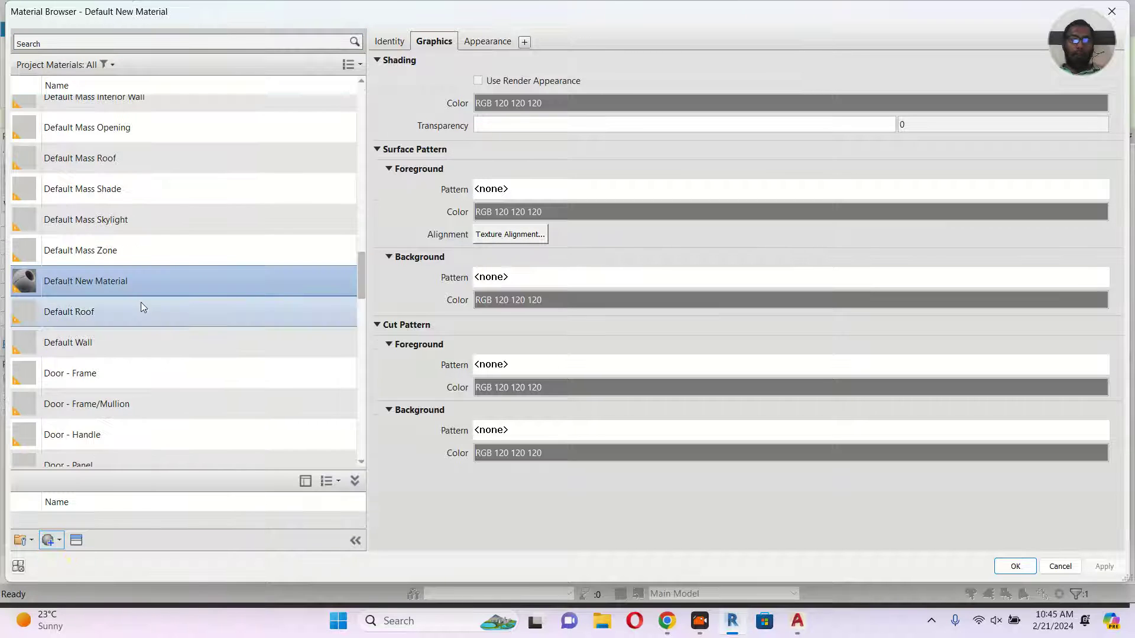
pyautogui.rightClick(155, 275)
pyautogui.click(186, 311)
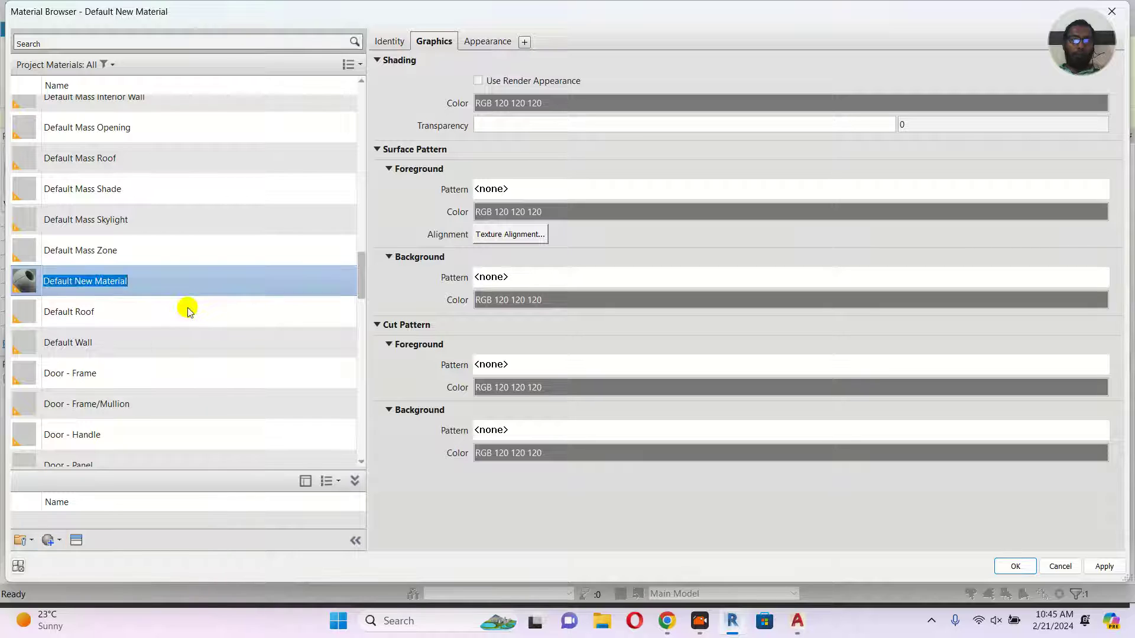
pyautogui.write('Wall Paint Exterior')
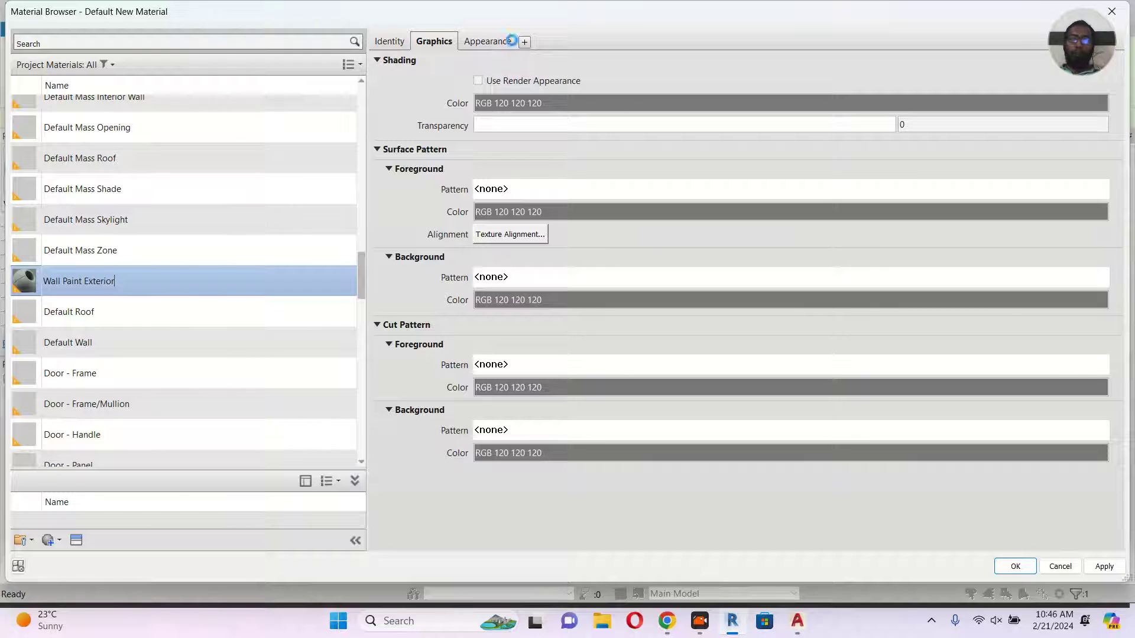
# Set Wall Paint Exterior's shading color to dark red RGB 128 0 0 and assign the material to the exterior layer
pyautogui.click(629, 103)
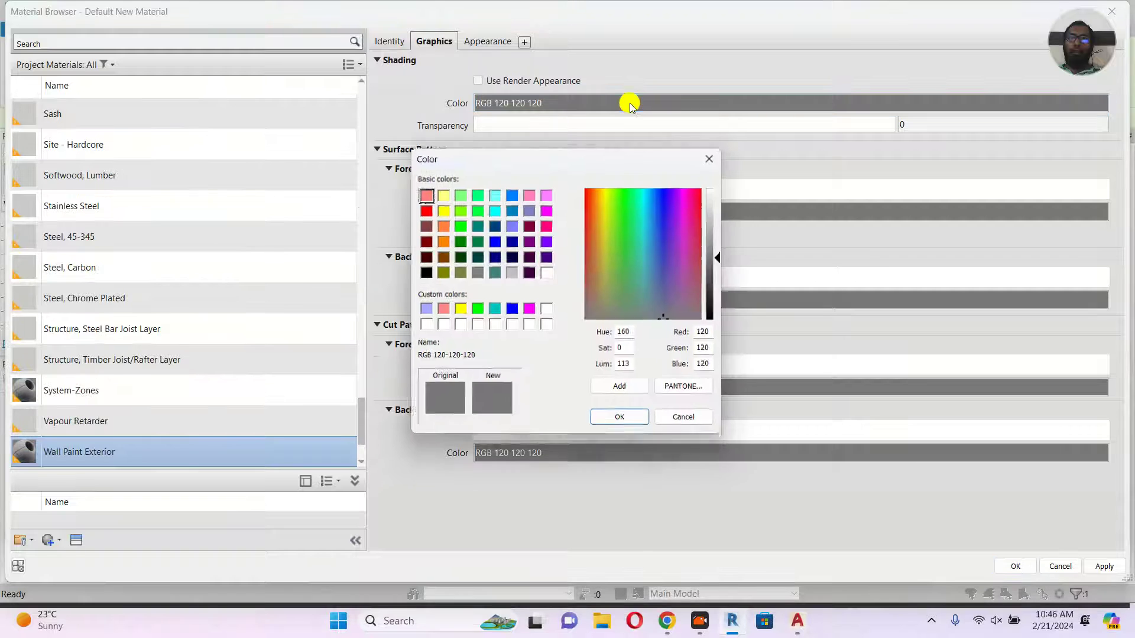
pyautogui.click(529, 241)
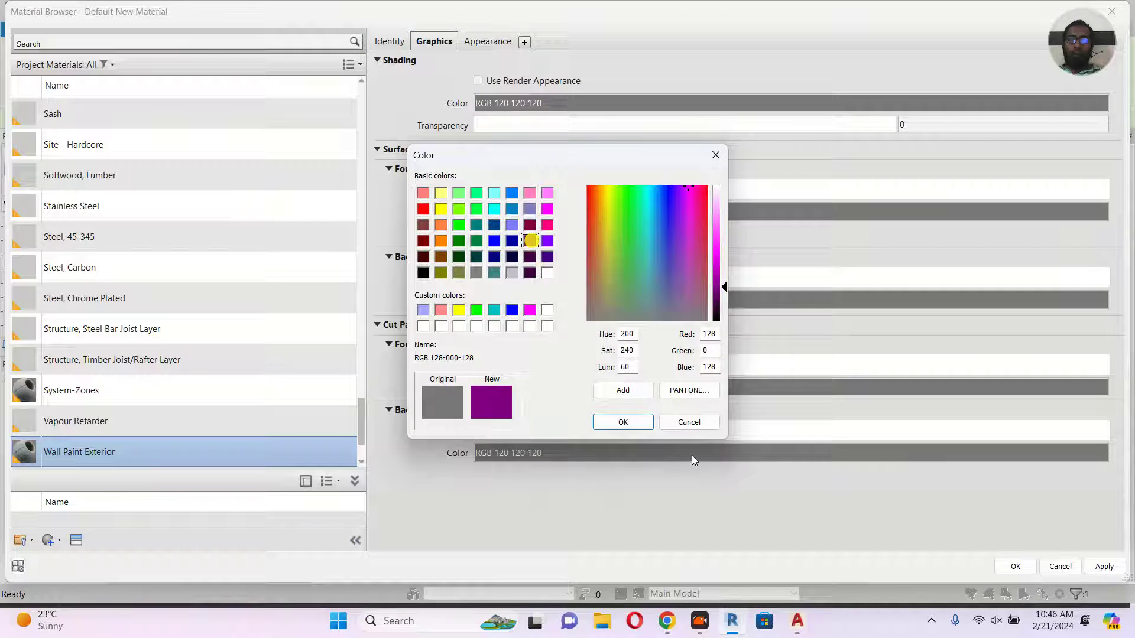
pyautogui.click(530, 257)
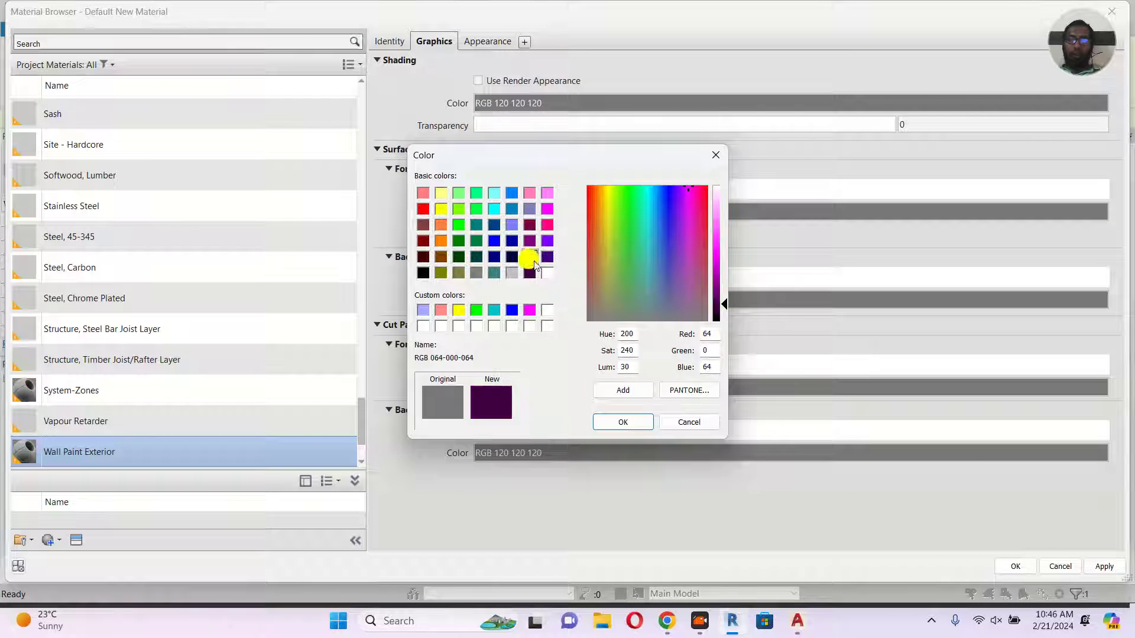
pyautogui.click(424, 241)
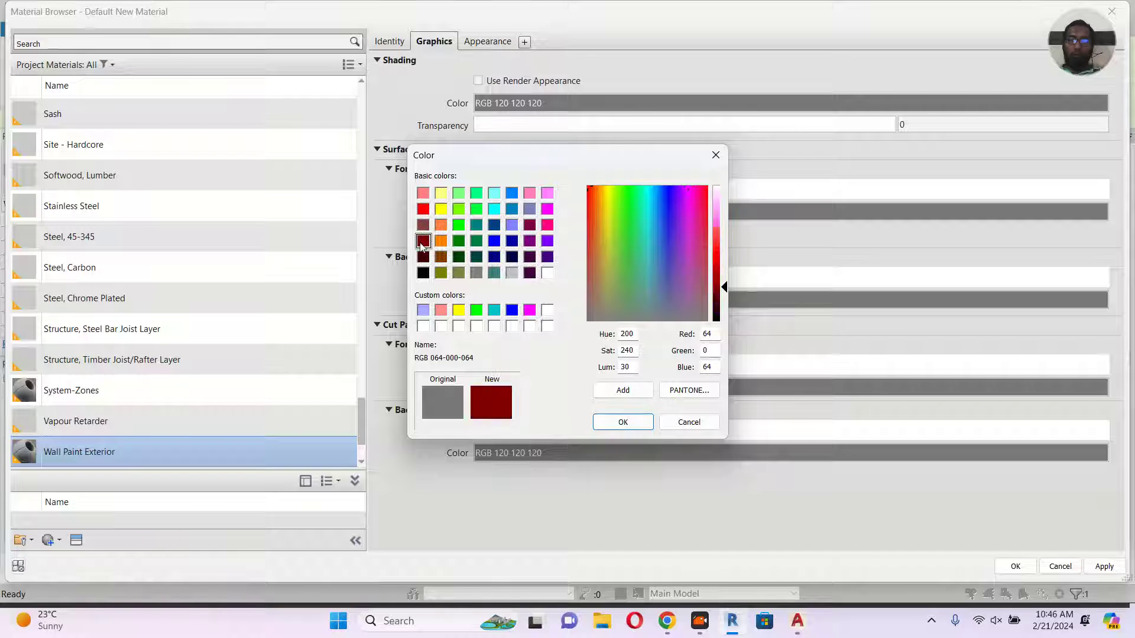
pyautogui.click(620, 427)
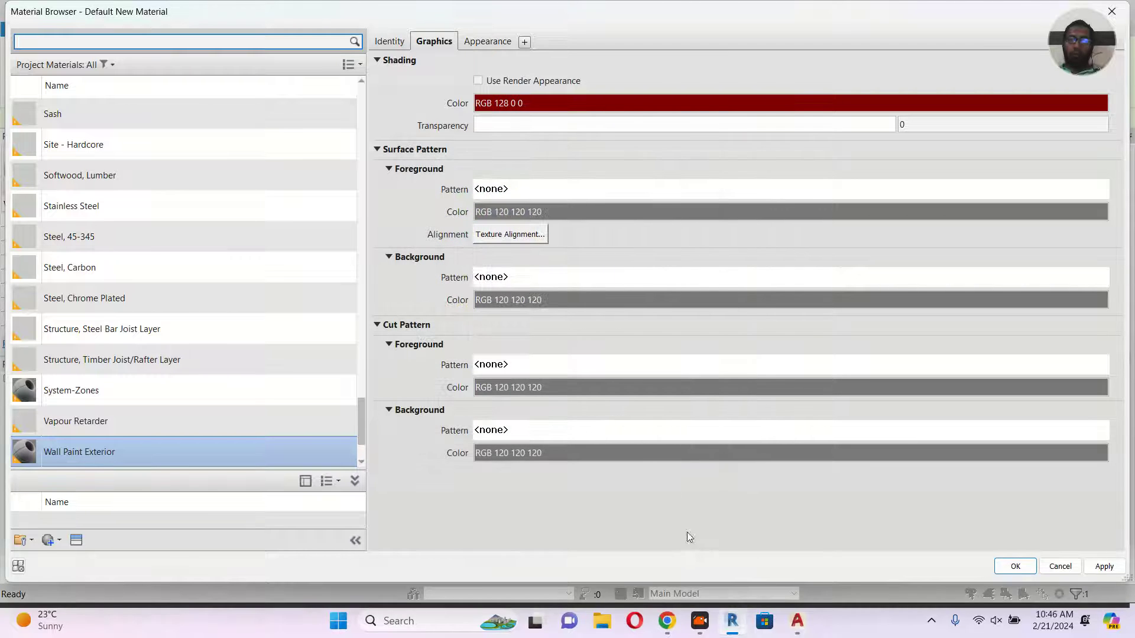
pyautogui.click(690, 579)
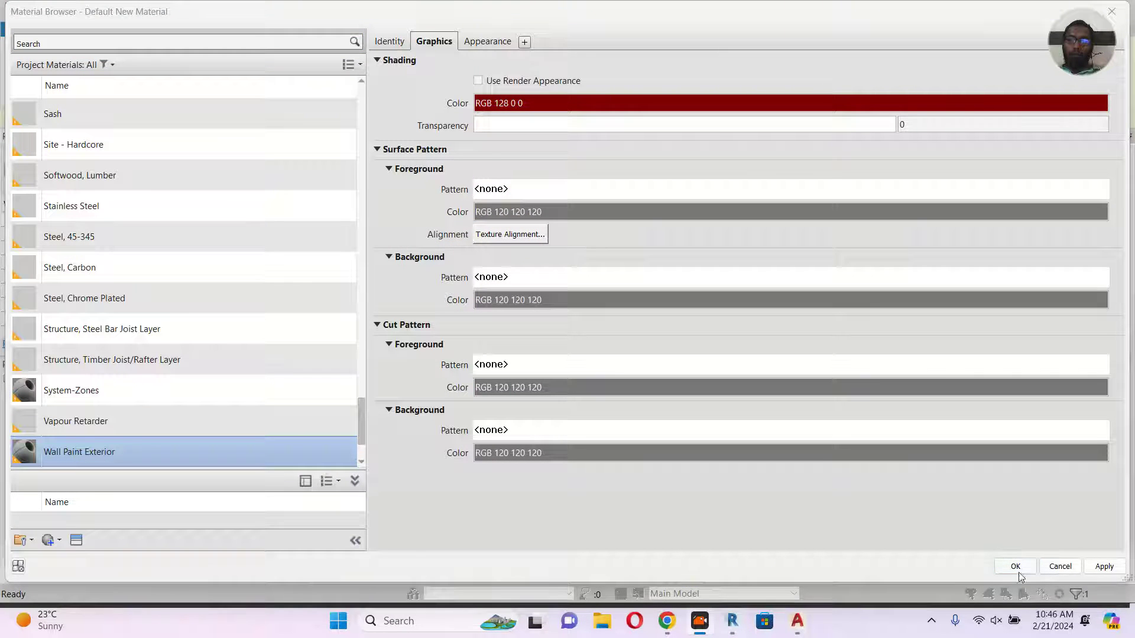
pyautogui.click(1104, 567)
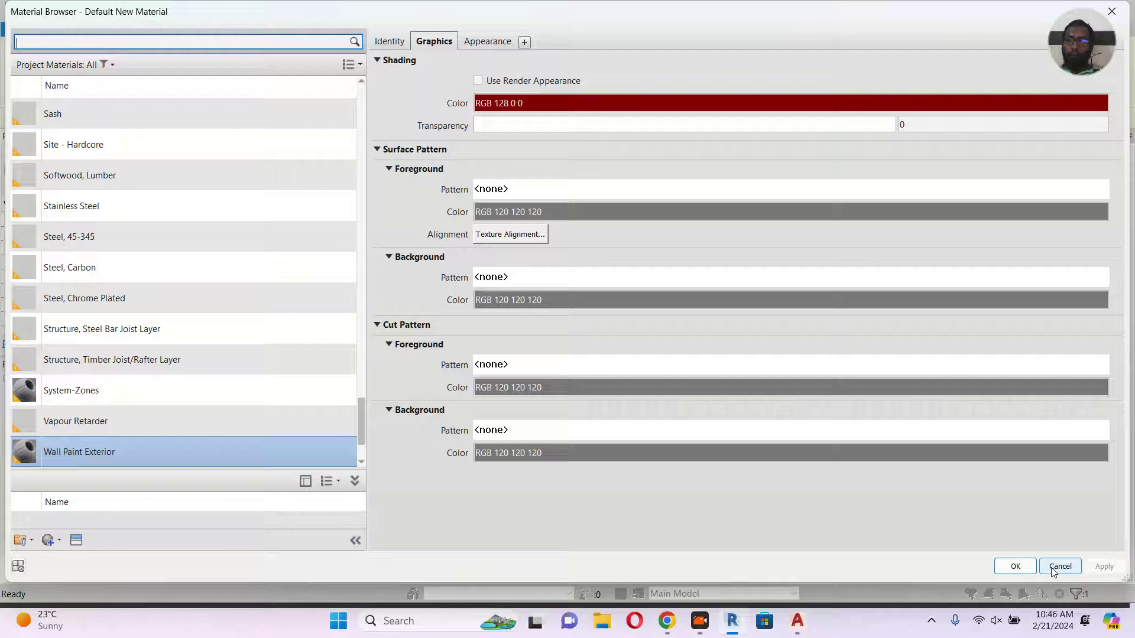
pyautogui.click(1015, 566)
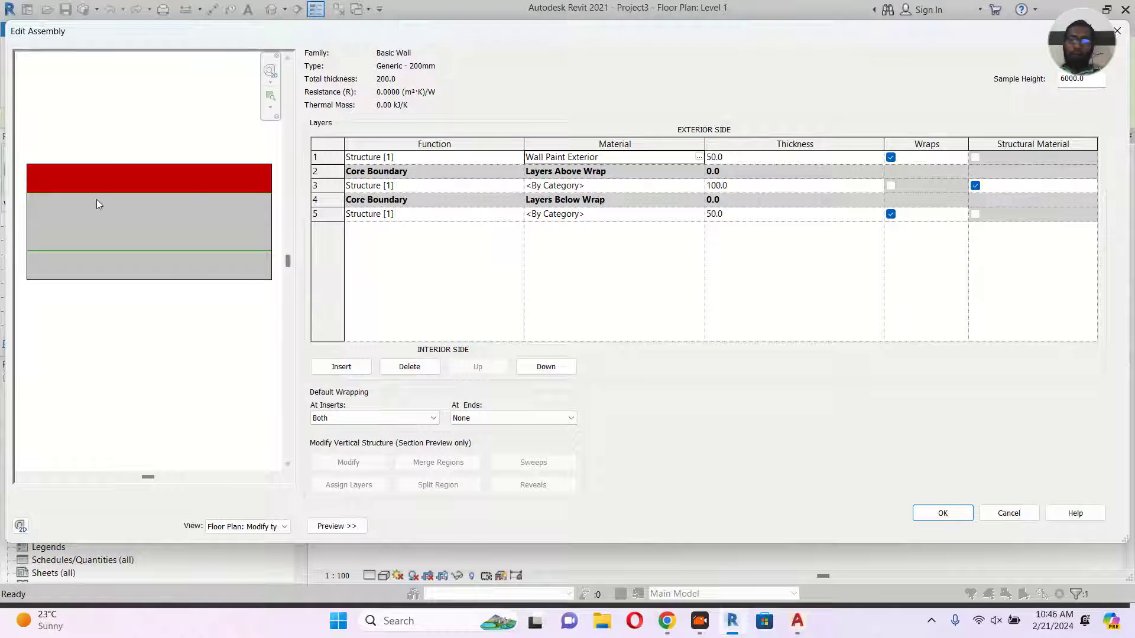
# Create a new material for the interior-side layer and name it Wall Paint Interior
pyautogui.click(690, 214)
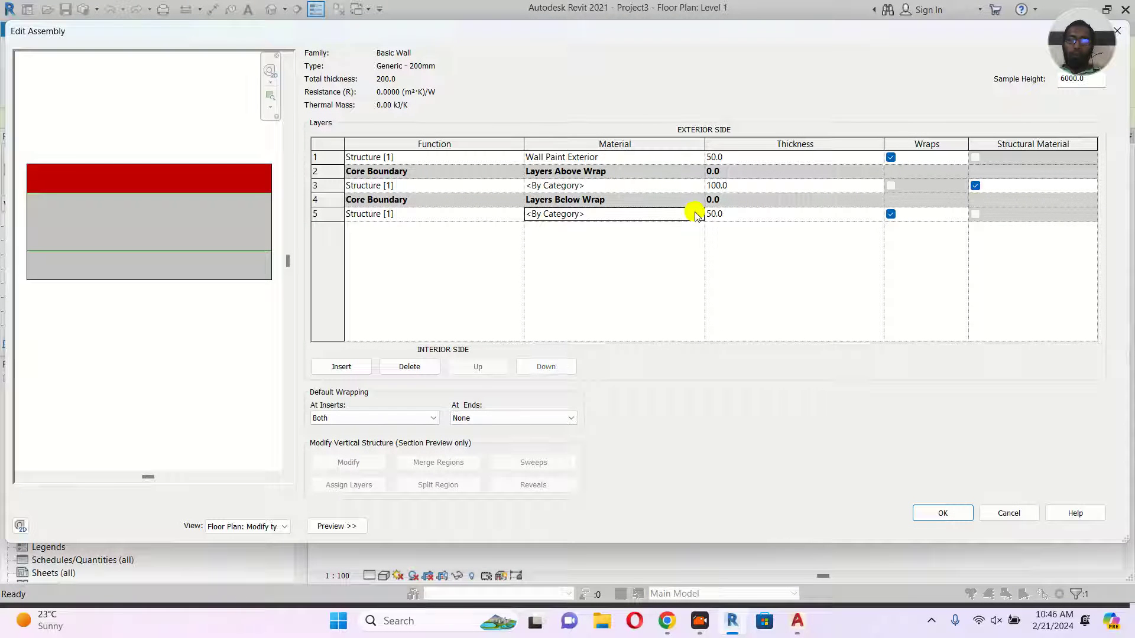
pyautogui.click(699, 214)
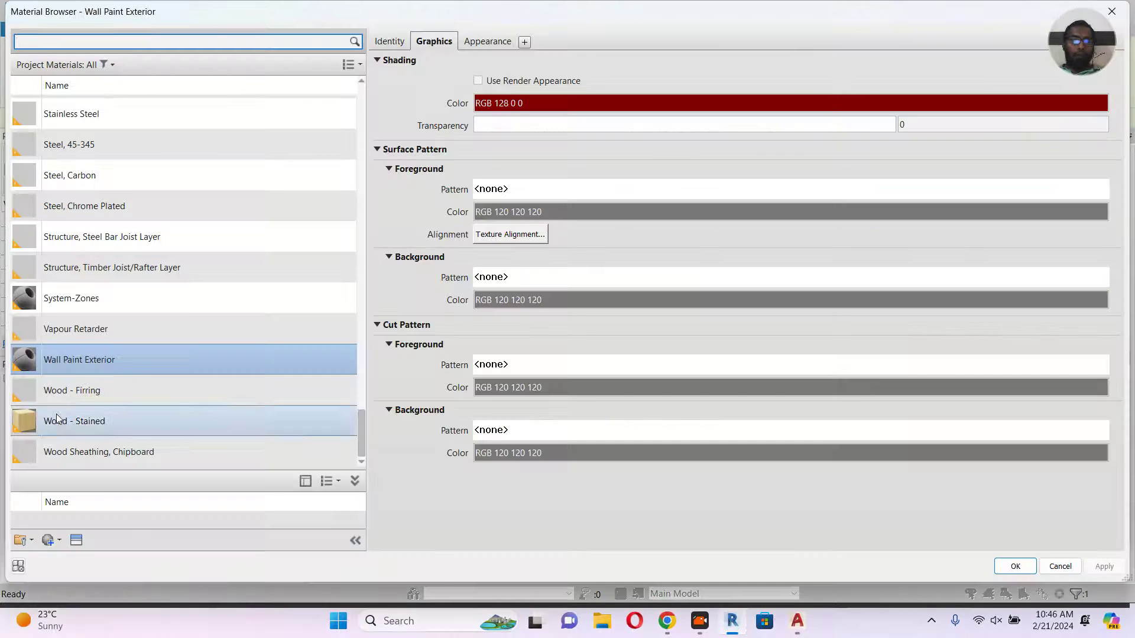
pyautogui.click(60, 543)
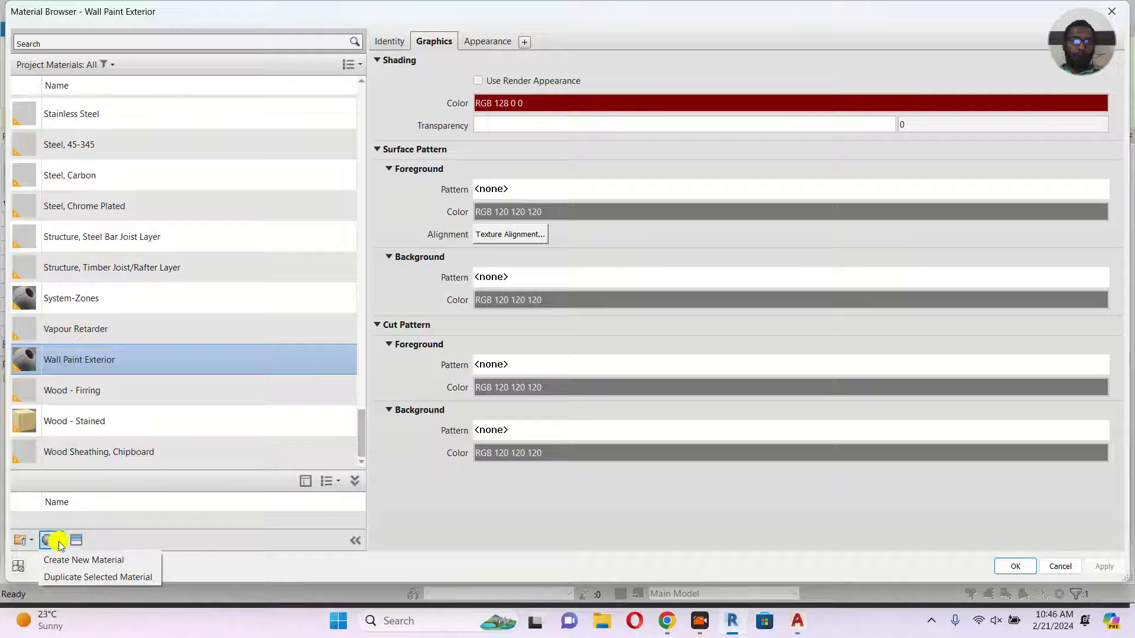
pyautogui.click(84, 560)
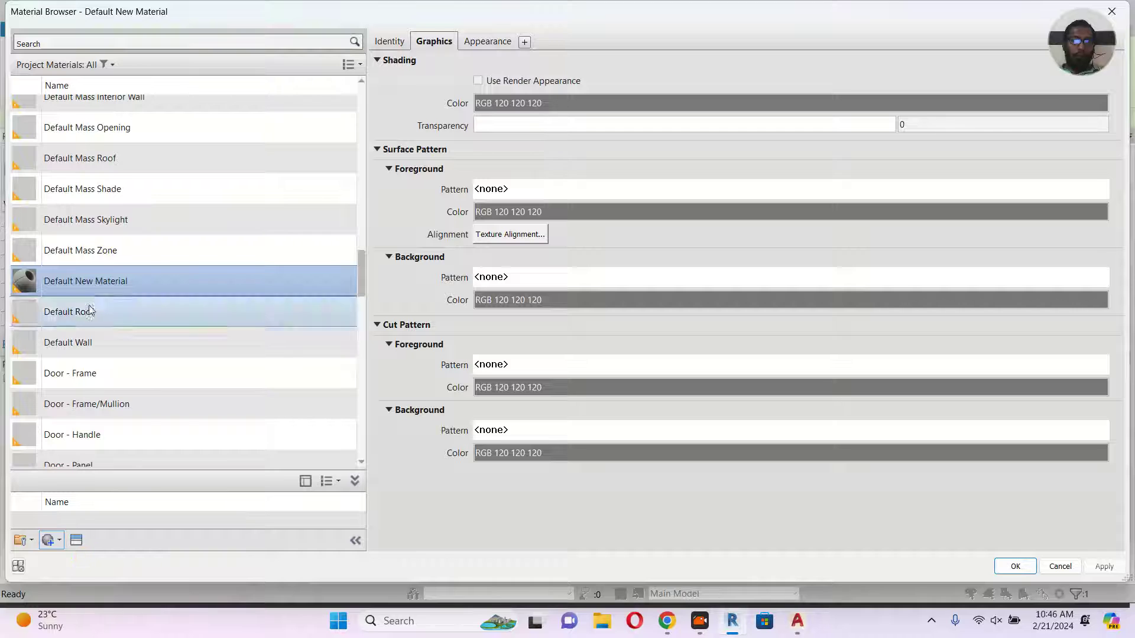
pyautogui.rightClick(99, 276)
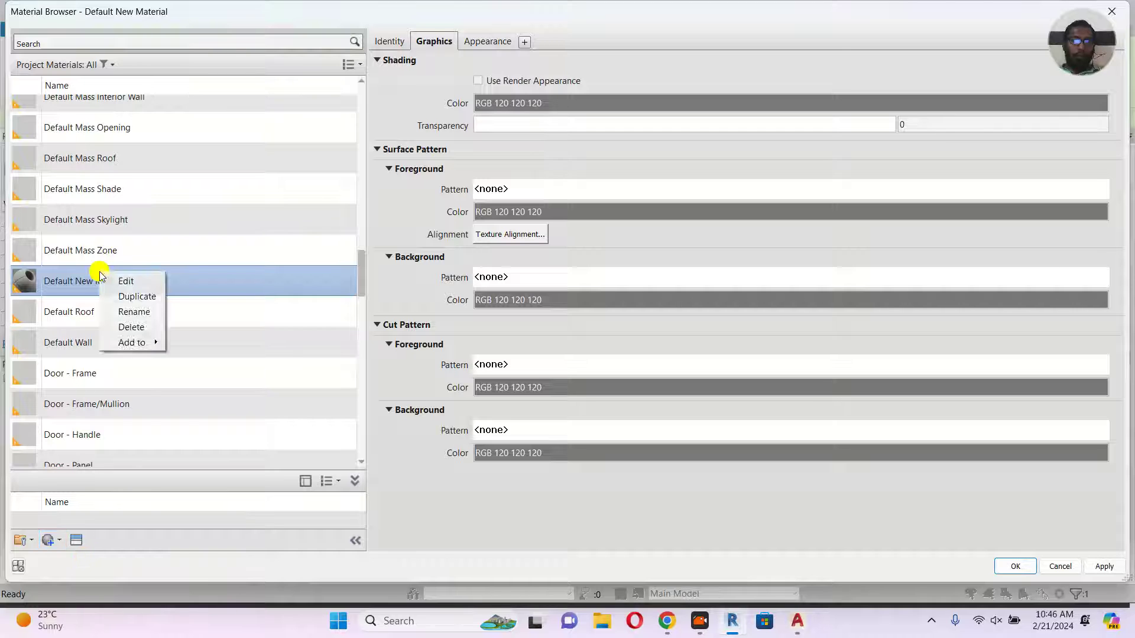
pyautogui.click(131, 311)
pyautogui.write('We')
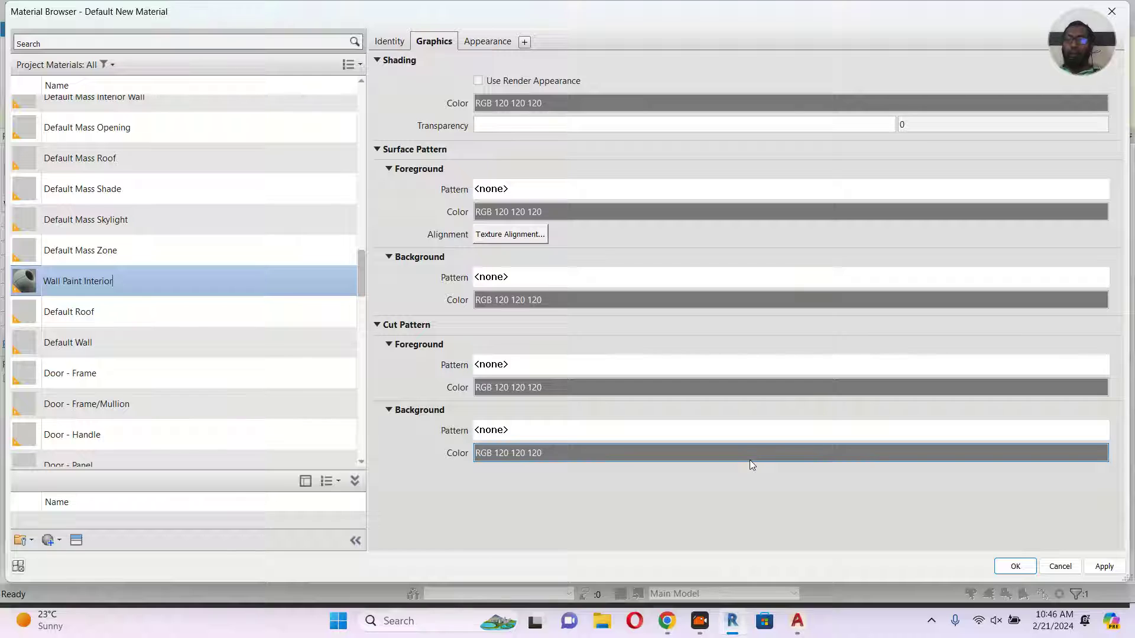
# Set Wall Paint Interior's shading color to magenta RGB 255 0 255, assign it to the interior layer and apply the wall type changes
pyautogui.press('Return')
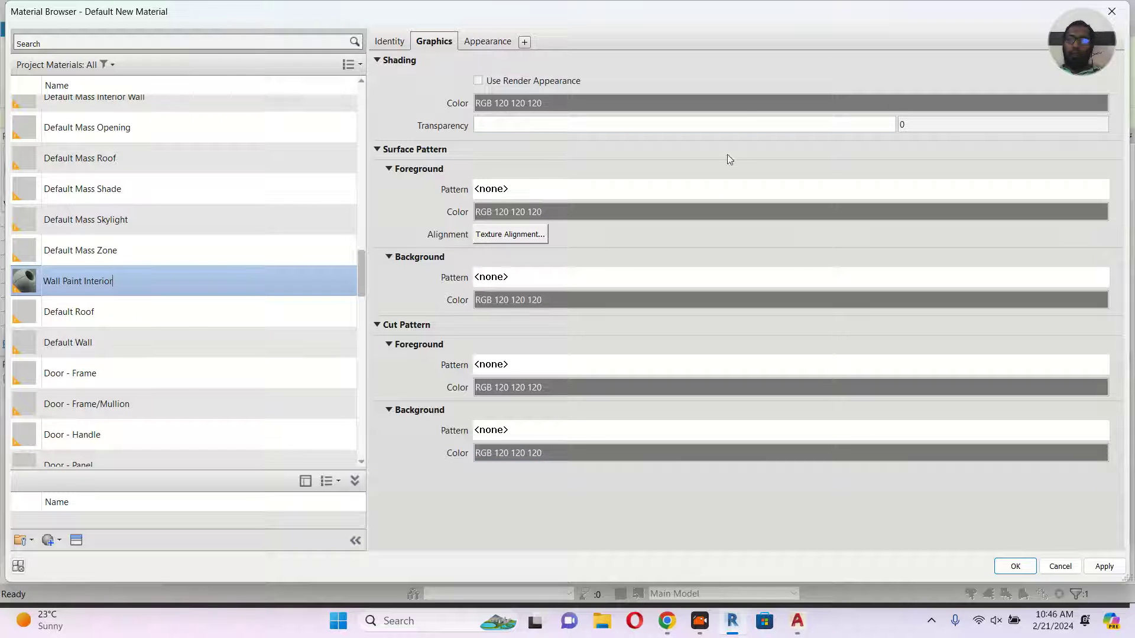
pyautogui.click(740, 104)
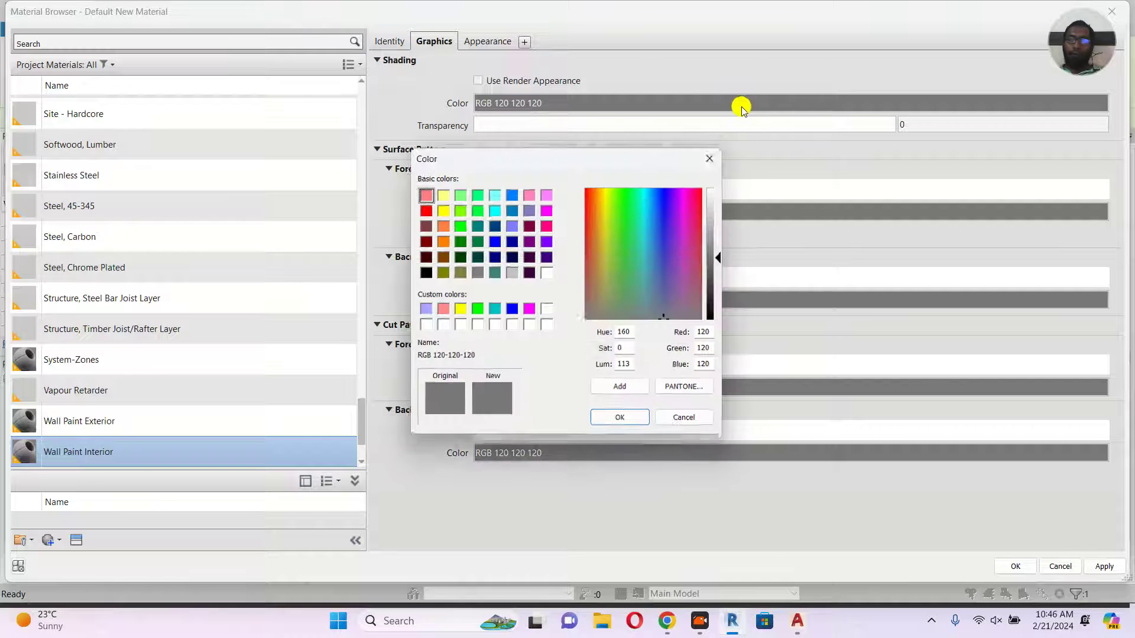
pyautogui.click(544, 208)
pyautogui.click(630, 424)
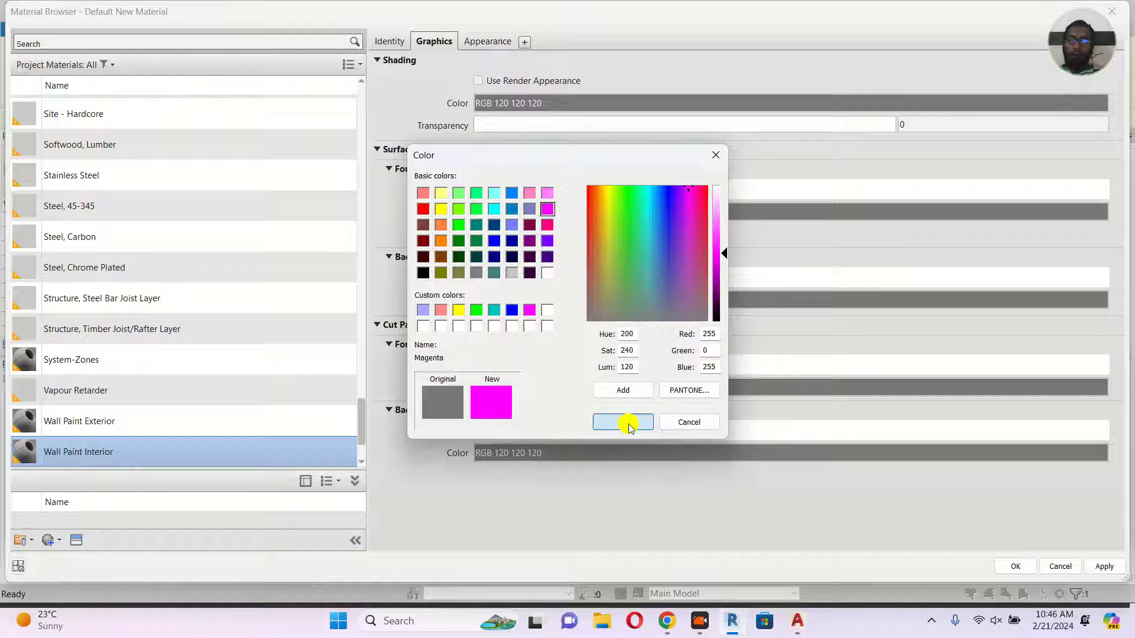
pyautogui.click(1016, 568)
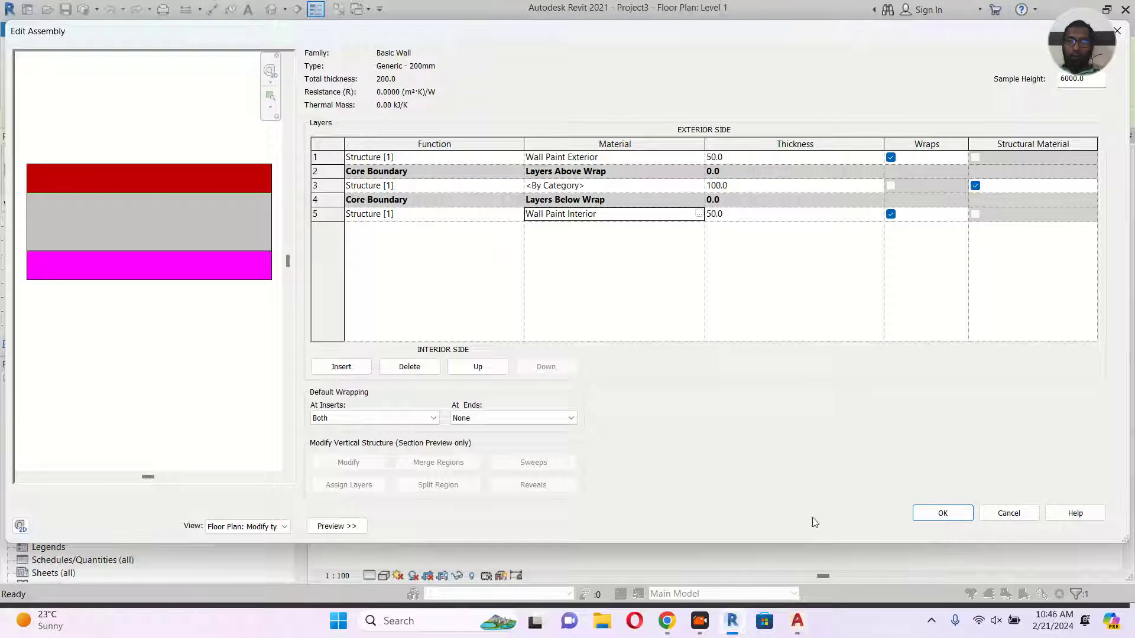
pyautogui.click(683, 515)
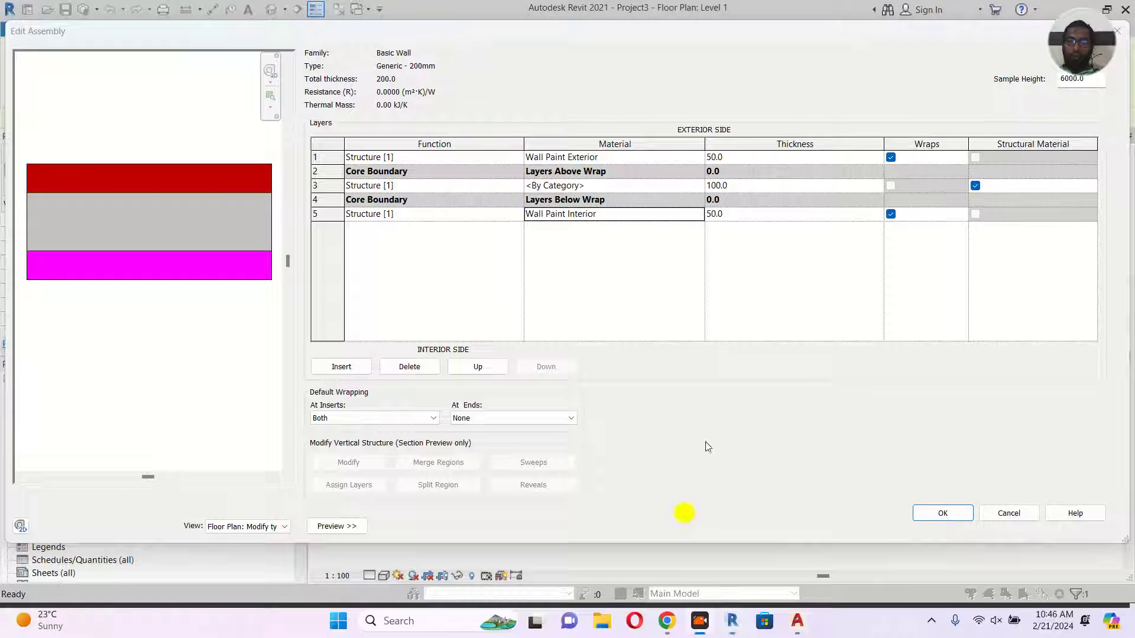
pyautogui.click(941, 513)
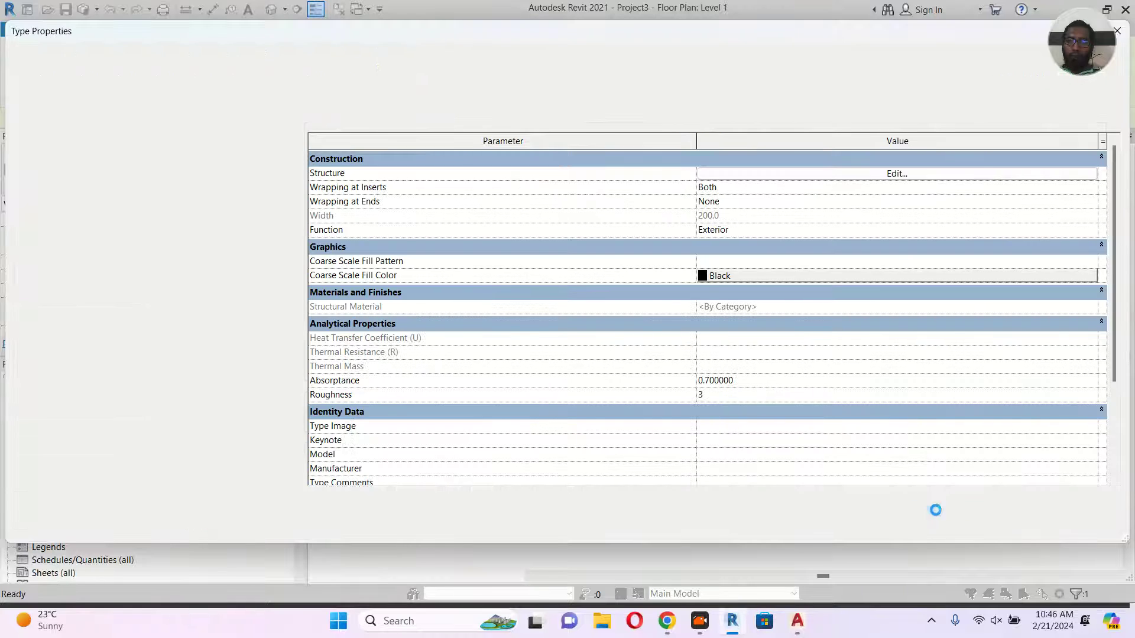
pyautogui.click(962, 525)
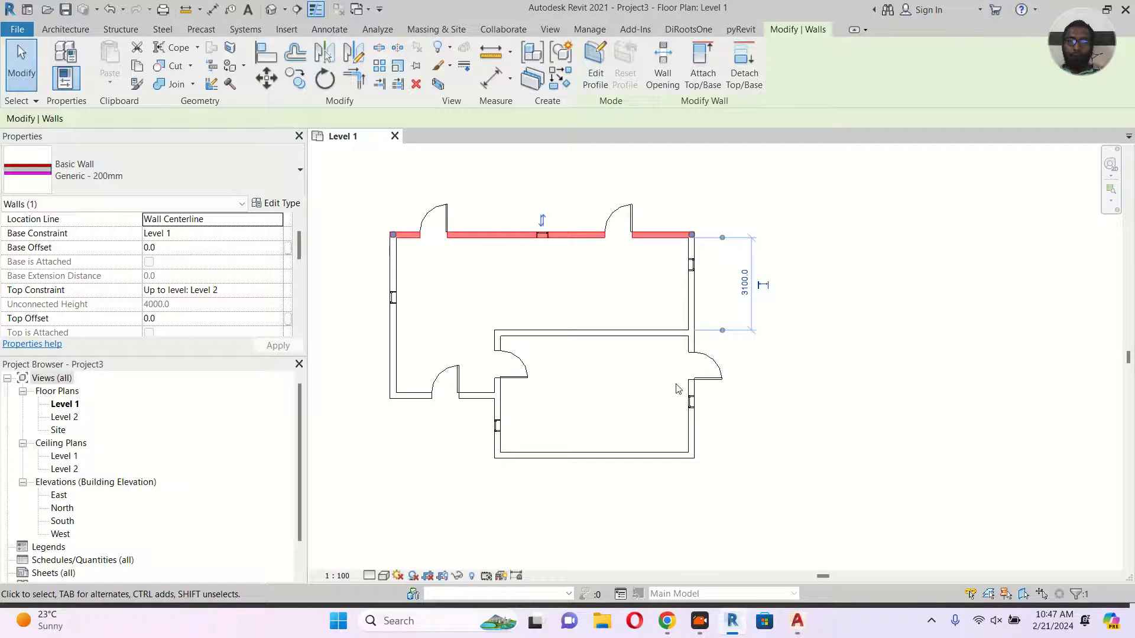
pyautogui.click(561, 296)
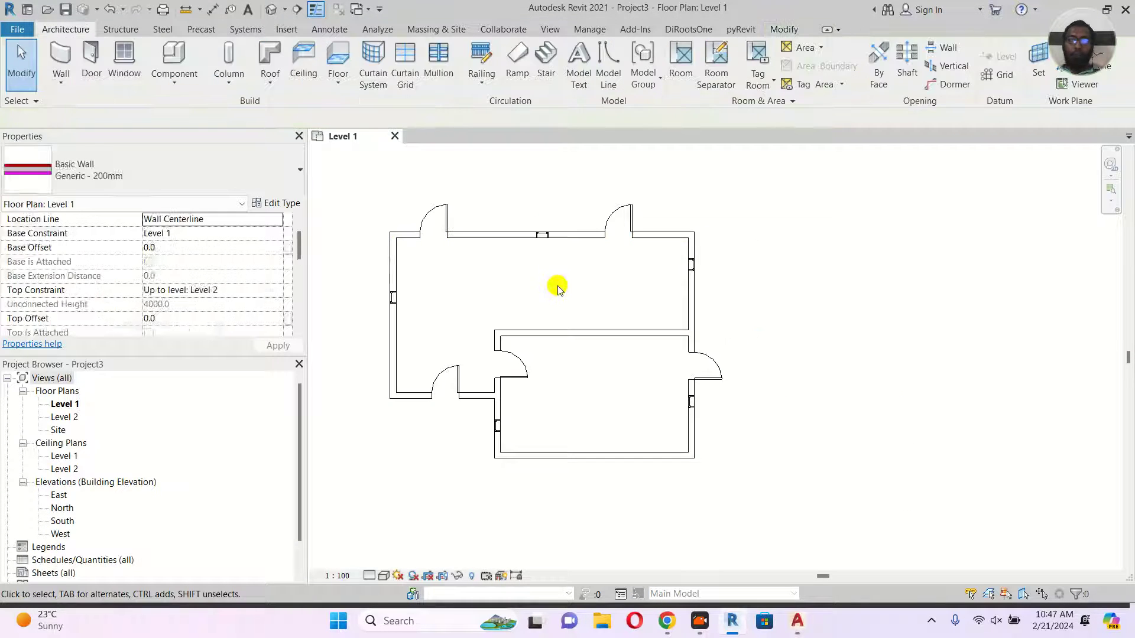
# Switch the Level 1 plan to a visual style that displays material colors and set its detail level to Fine
pyautogui.click(384, 574)
pyautogui.click(406, 531)
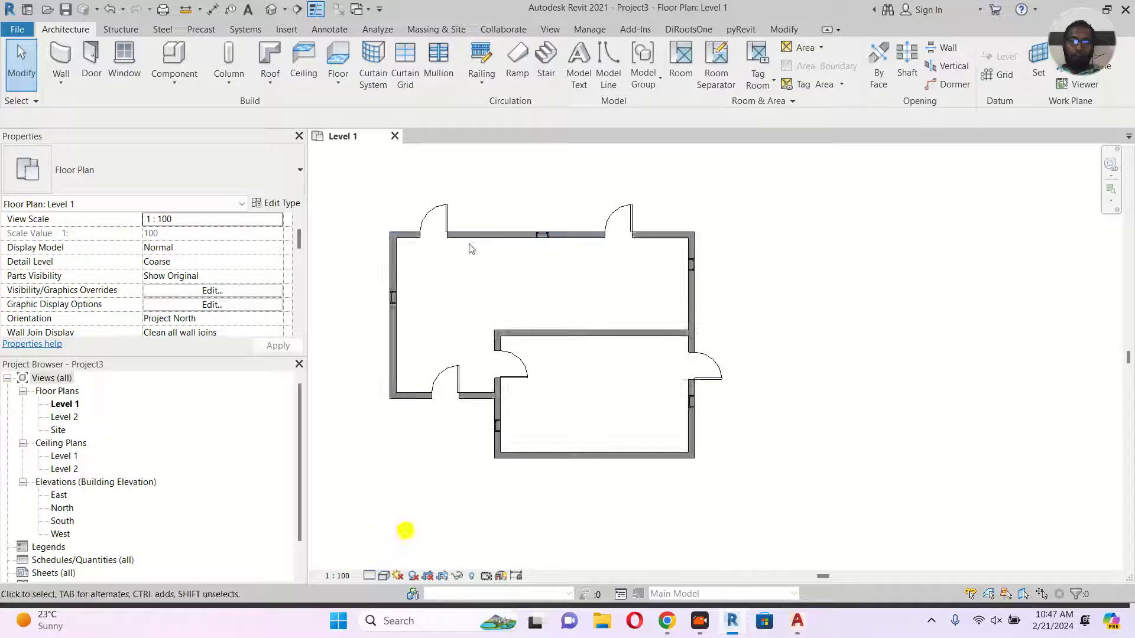
pyautogui.scroll(3, 471, 248)
pyautogui.click(369, 576)
pyautogui.click(382, 562)
# Examine the wall paint layers around the windows, the doors and the walls between the two rooms
pyautogui.scroll(3, 507, 266)
pyautogui.moveTo(512, 274); pyautogui.dragTo(644, 391, button='middle')
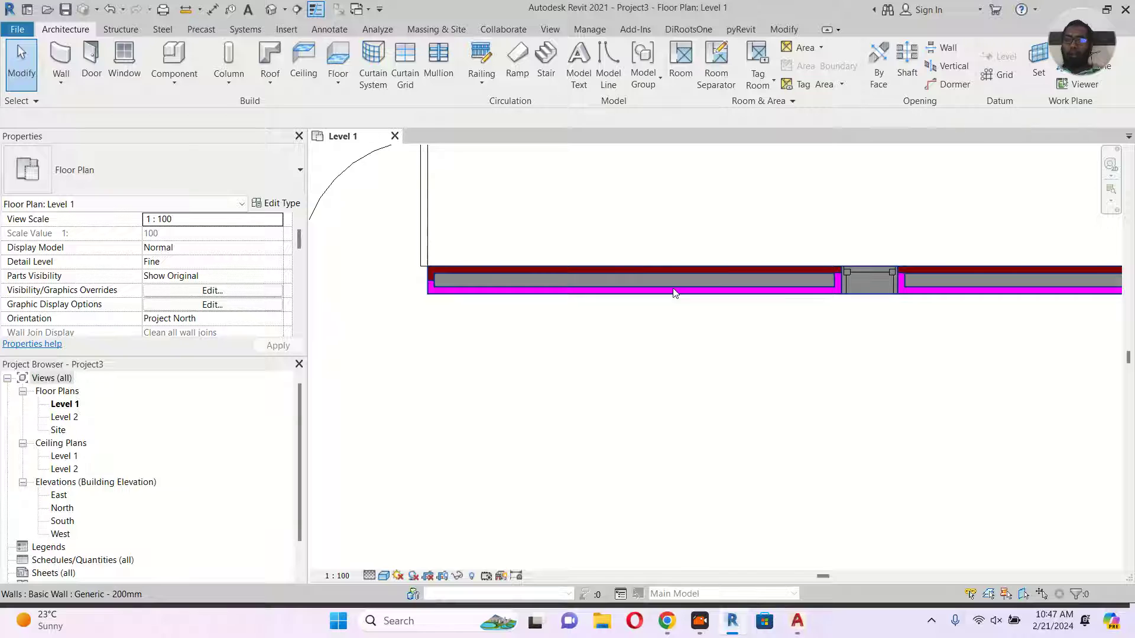
pyautogui.scroll(4, 926, 313)
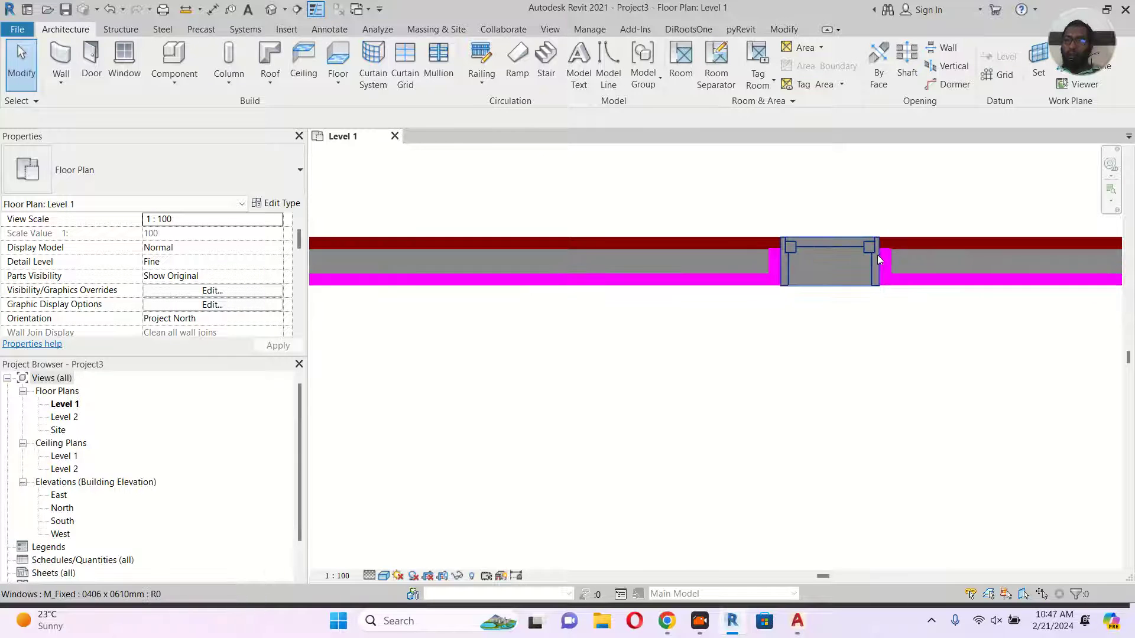
pyautogui.scroll(-6, 677, 301)
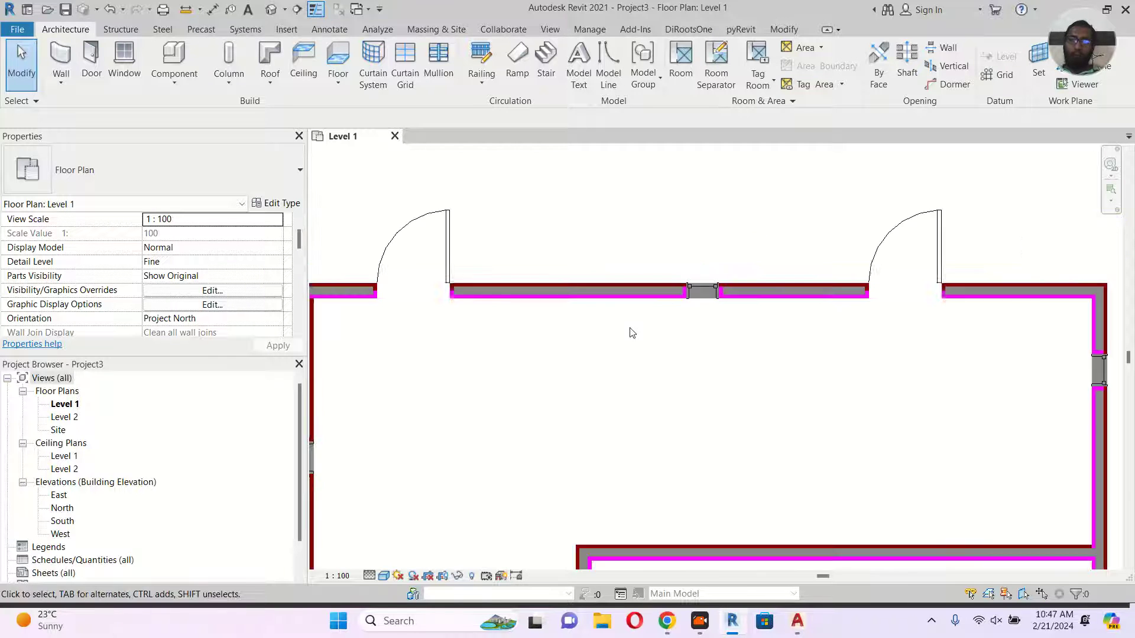
pyautogui.moveTo(585, 392); pyautogui.dragTo(550, 246, button='middle')
pyautogui.scroll(3, 598, 312)
pyautogui.moveTo(598, 312); pyautogui.dragTo(556, 259, button='middle')
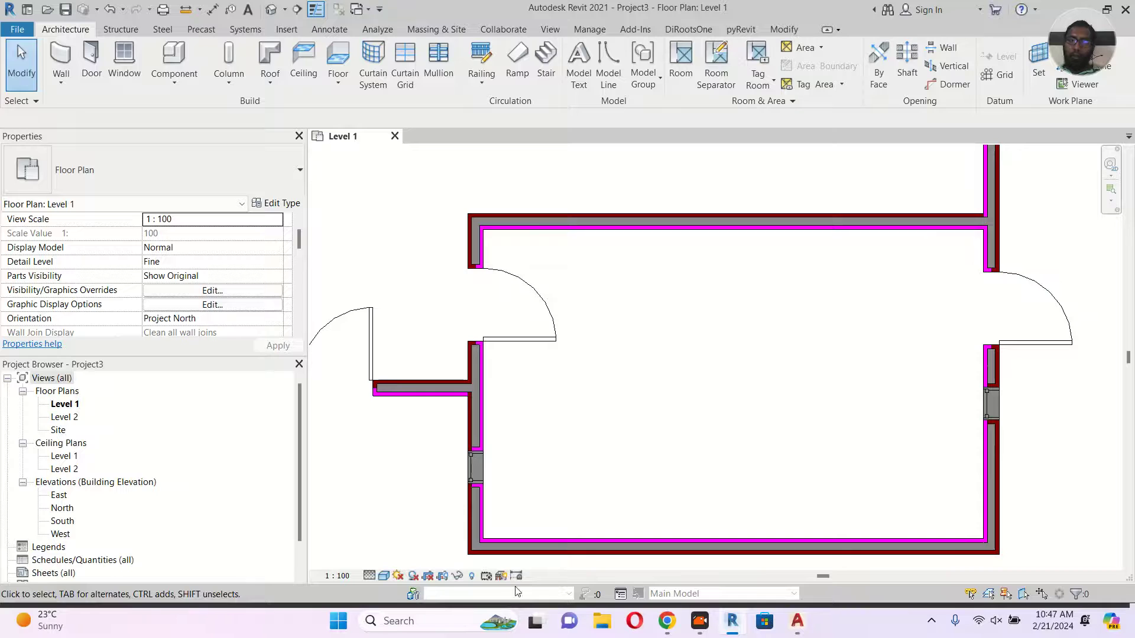
# Duplicate the type of the horizontal wall between the two rooms and name the new type Generic - 200mm Partion
pyautogui.click(639, 225)
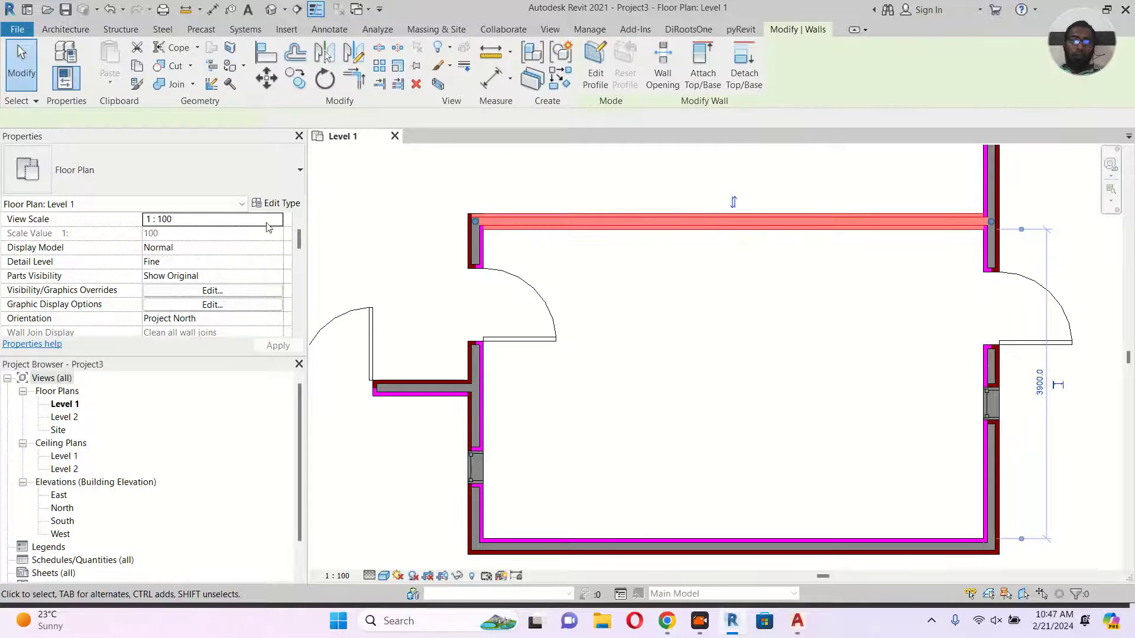
pyautogui.click(278, 203)
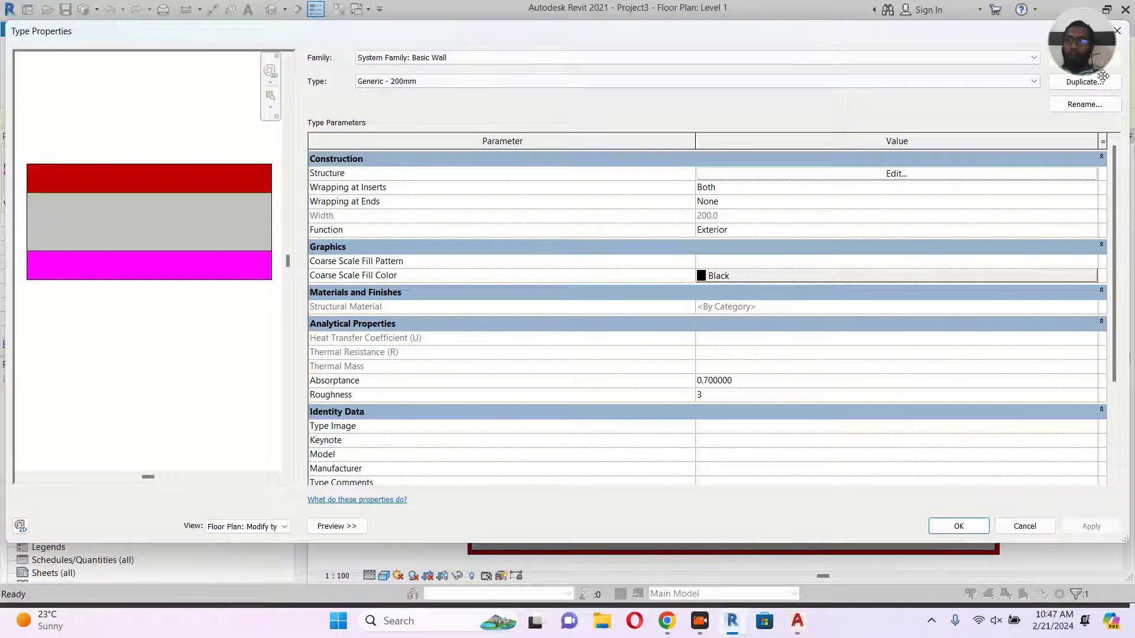
pyautogui.moveTo(901, 23); pyautogui.dragTo(847, 54)
pyautogui.click(1005, 98)
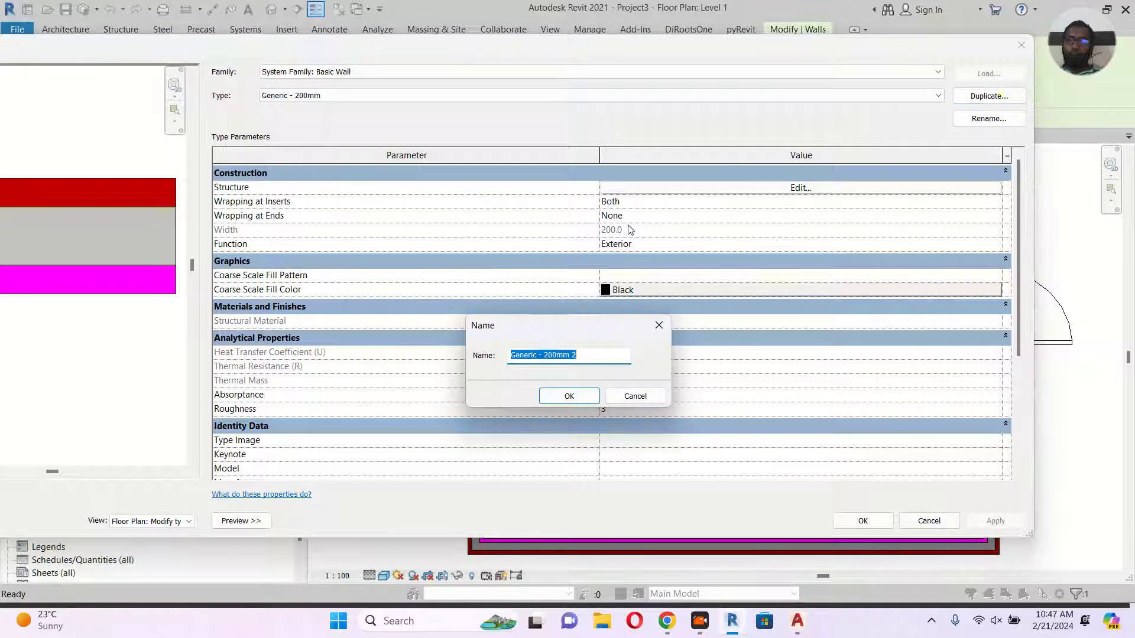
pyautogui.click(573, 356)
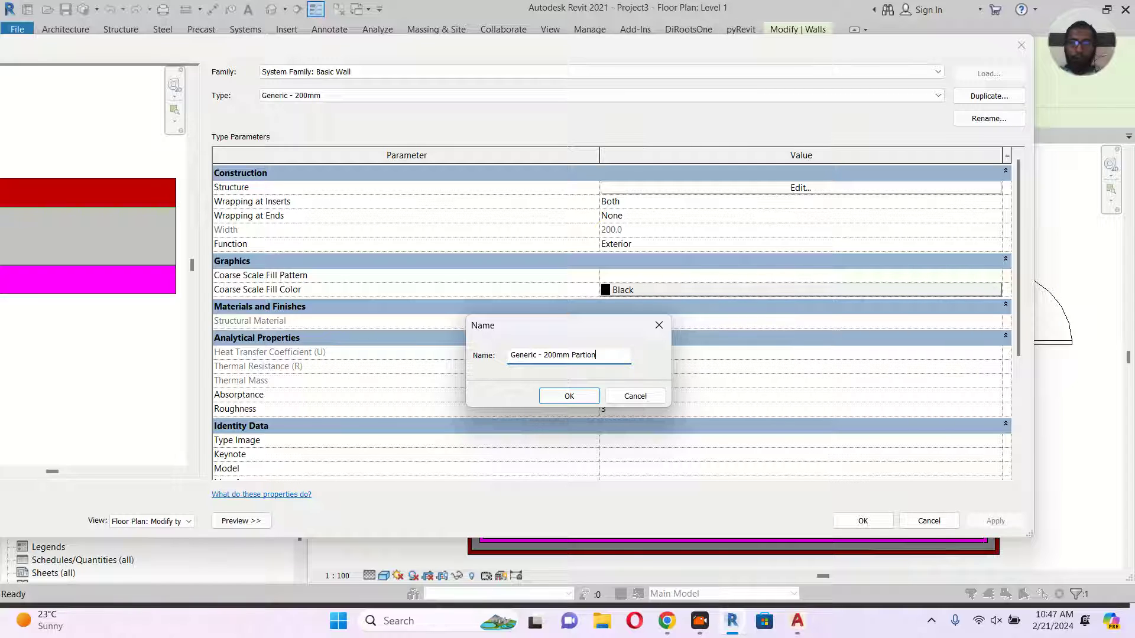
pyautogui.click(569, 396)
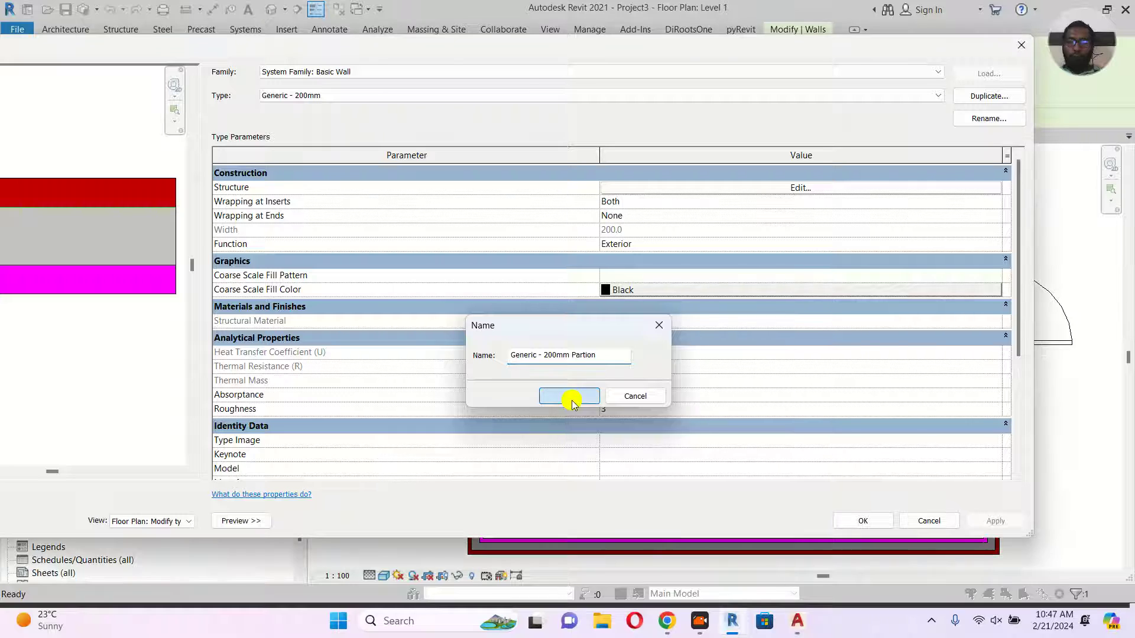
# Assign Wall Paint Interior to the exterior-side layer of the Generic - 200mm Partion type and apply it to the dividing wall
pyautogui.click(801, 188)
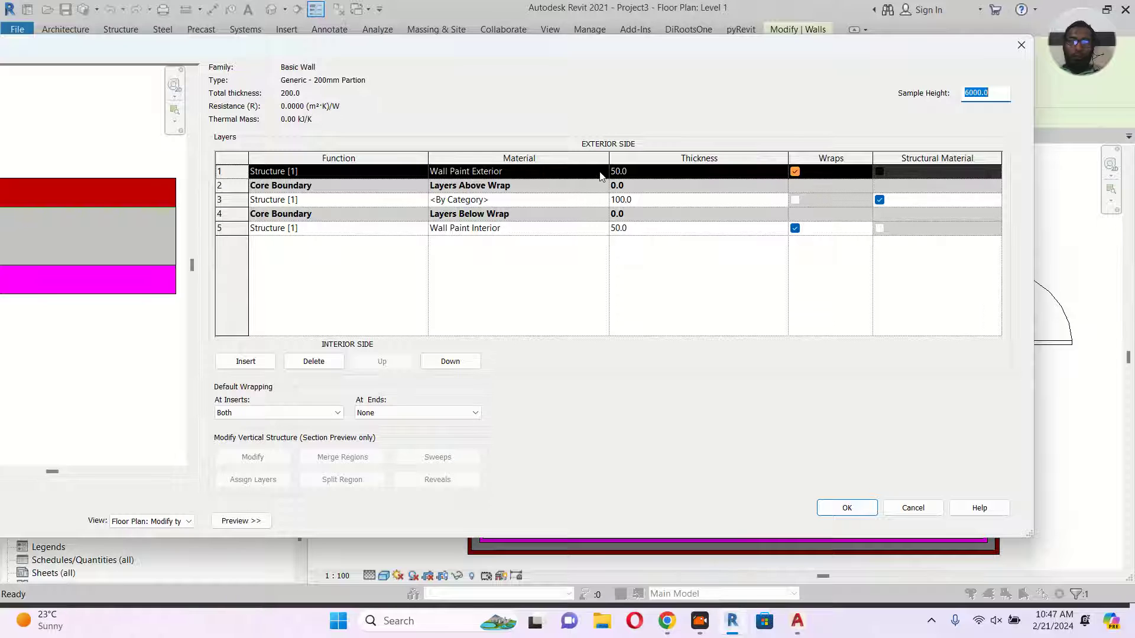
pyautogui.click(600, 173)
pyautogui.click(603, 173)
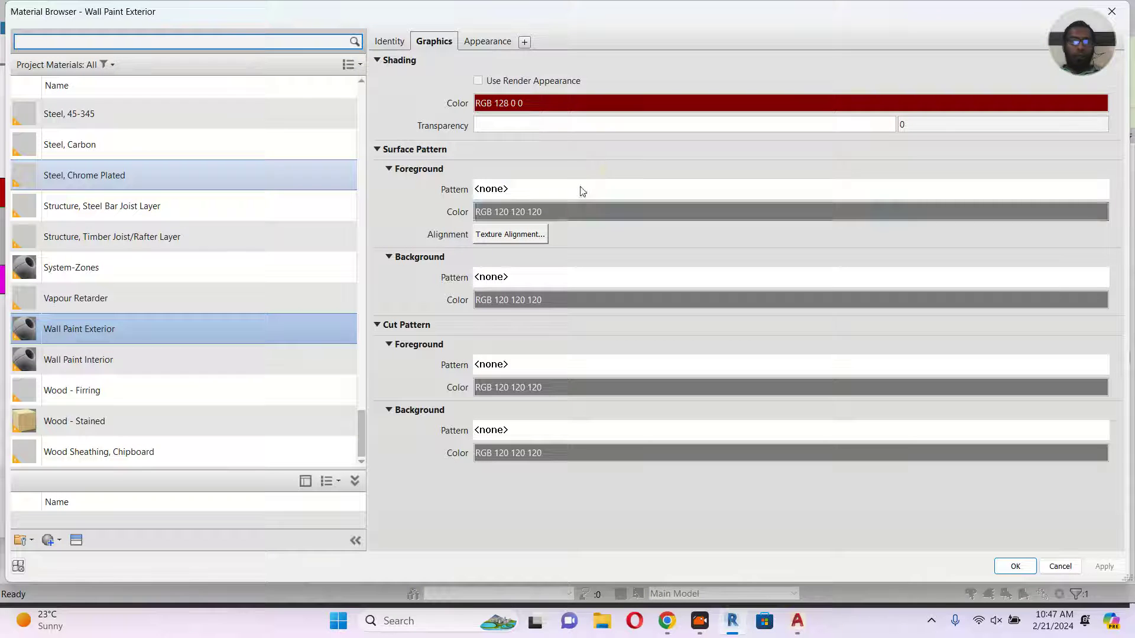
pyautogui.click(119, 356)
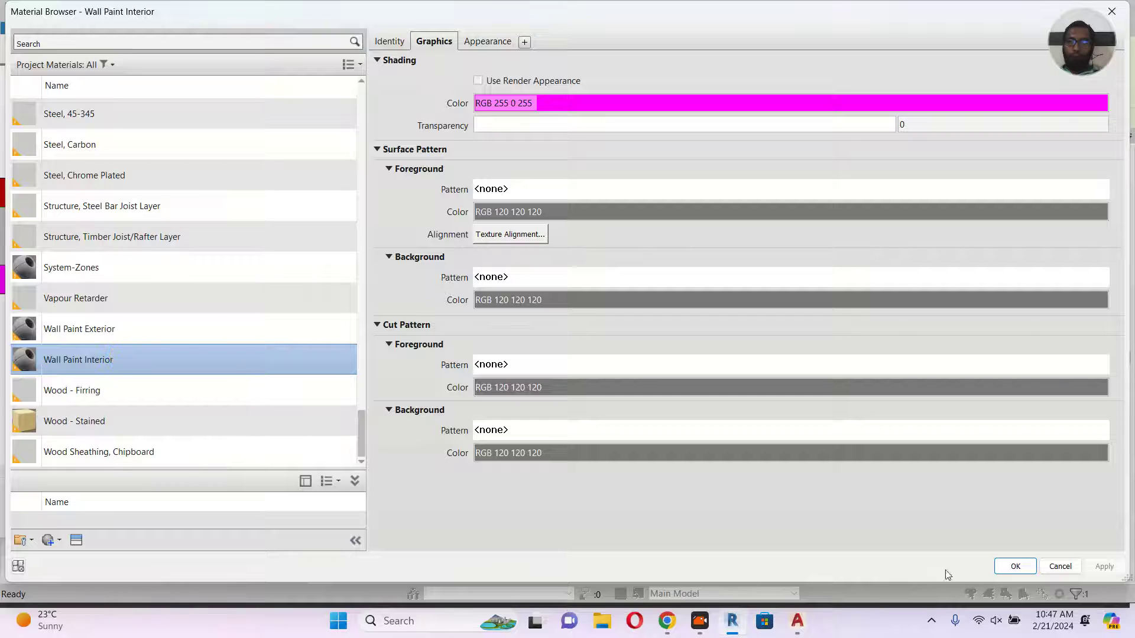
pyautogui.click(1016, 567)
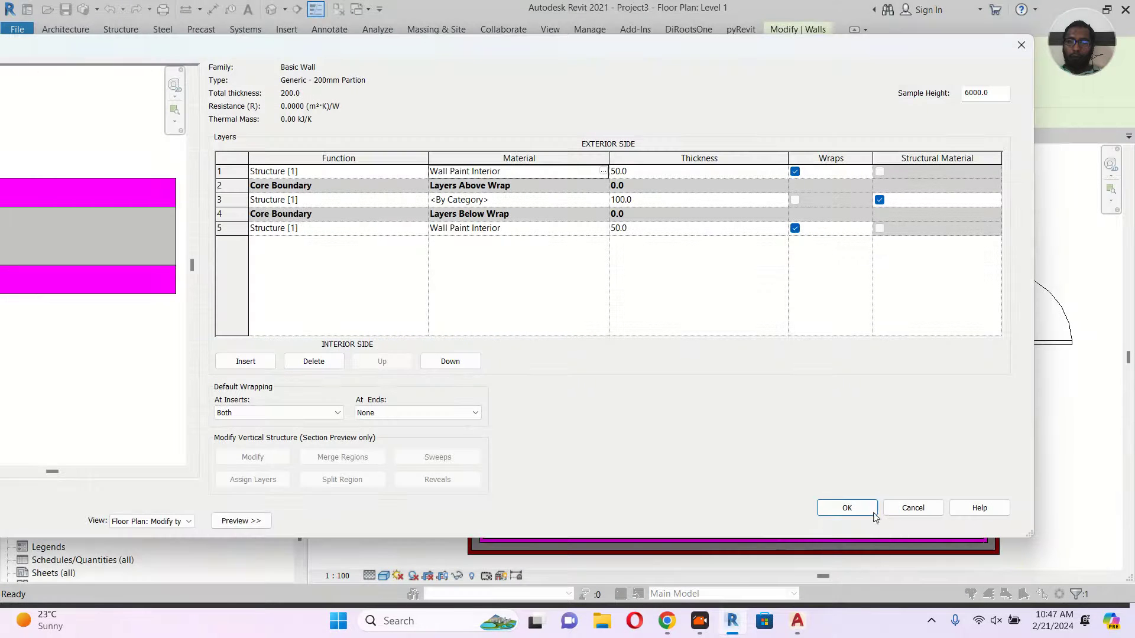
pyautogui.click(861, 506)
pyautogui.click(862, 520)
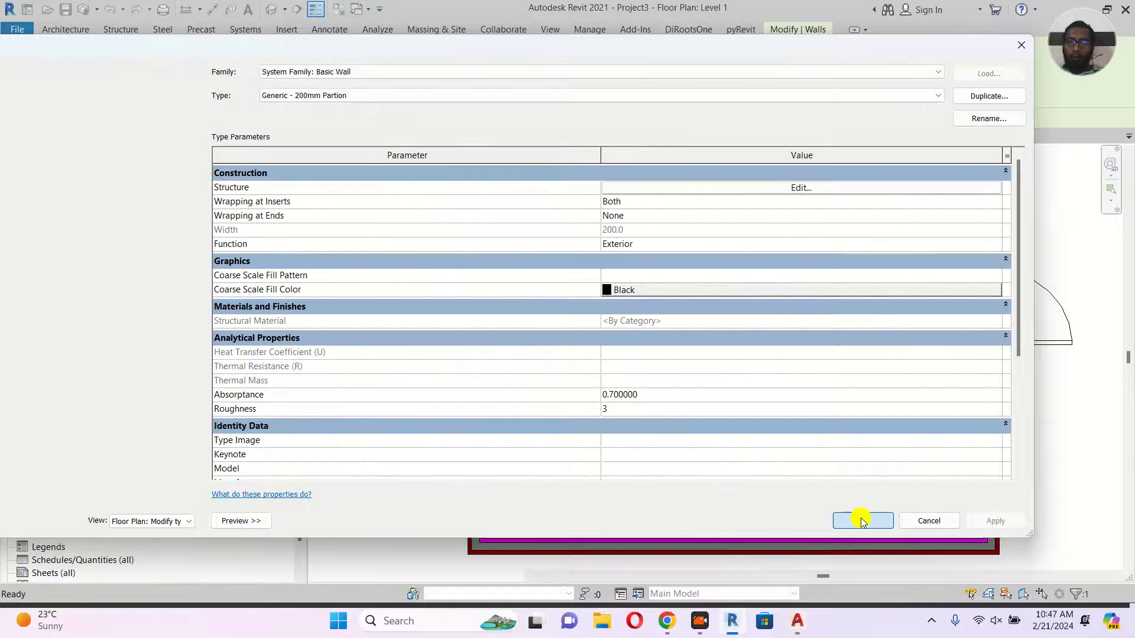
pyautogui.click(634, 291)
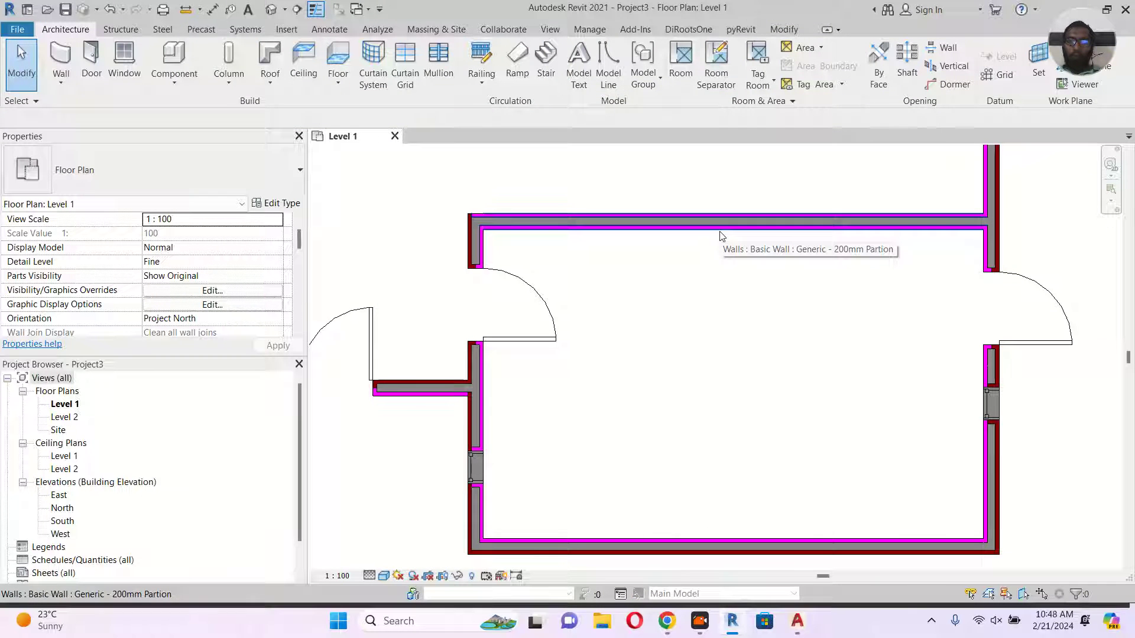
# Match the type of the horizontal dividing wall onto the vertical wall at the smaller room's west side
pyautogui.press('m')
pyautogui.press('a')
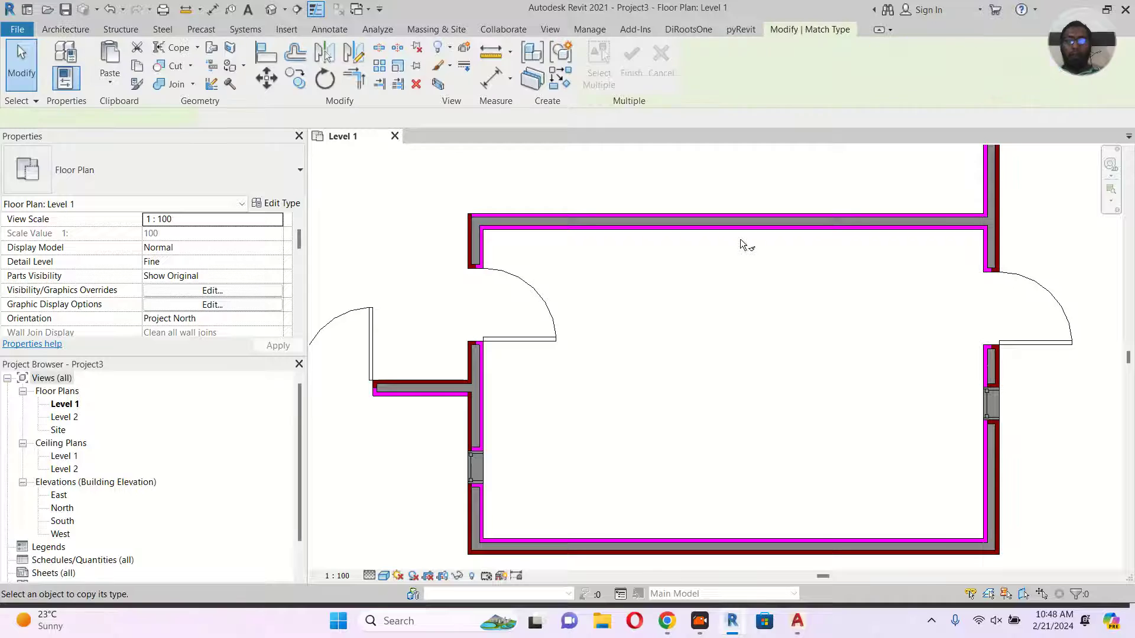
pyautogui.click(741, 231)
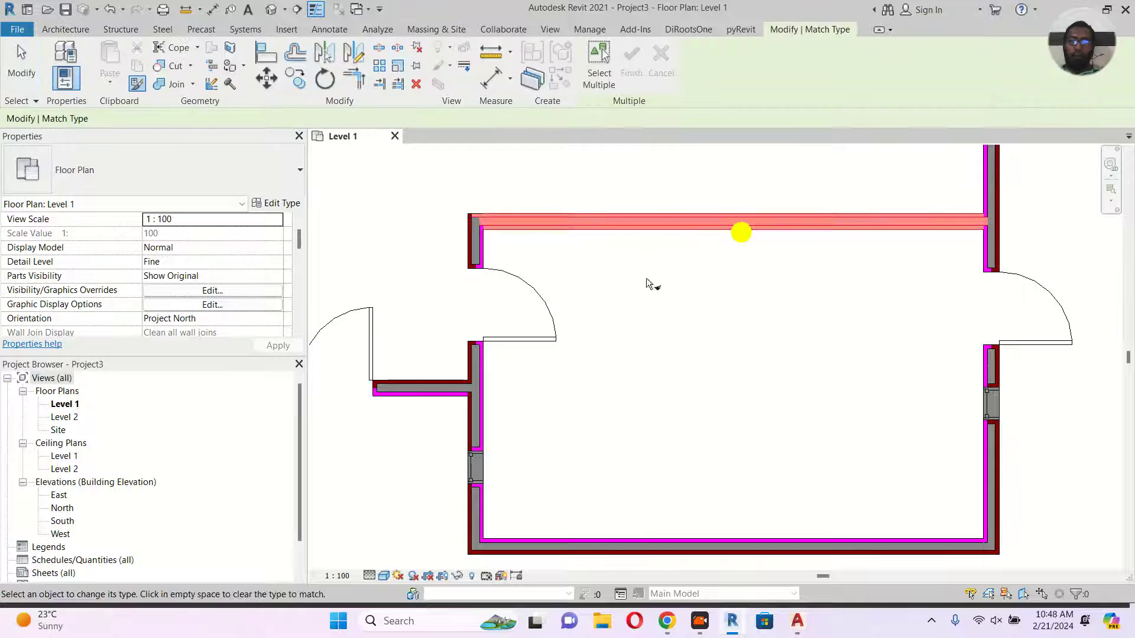
pyautogui.click(470, 261)
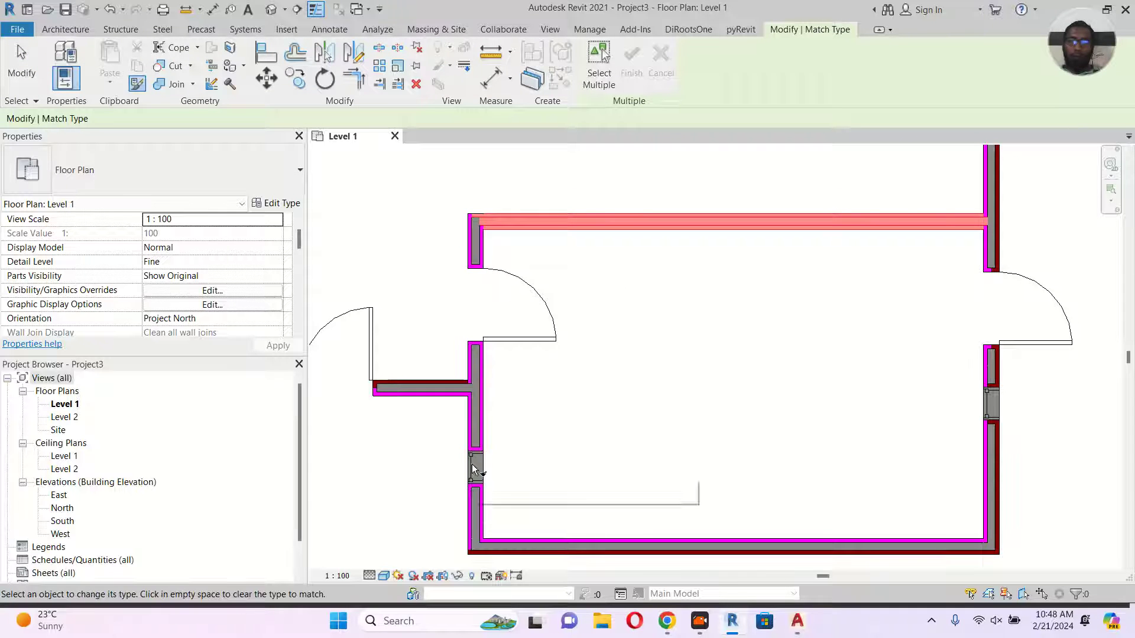
pyautogui.press('Escape')
pyautogui.press('Escape')
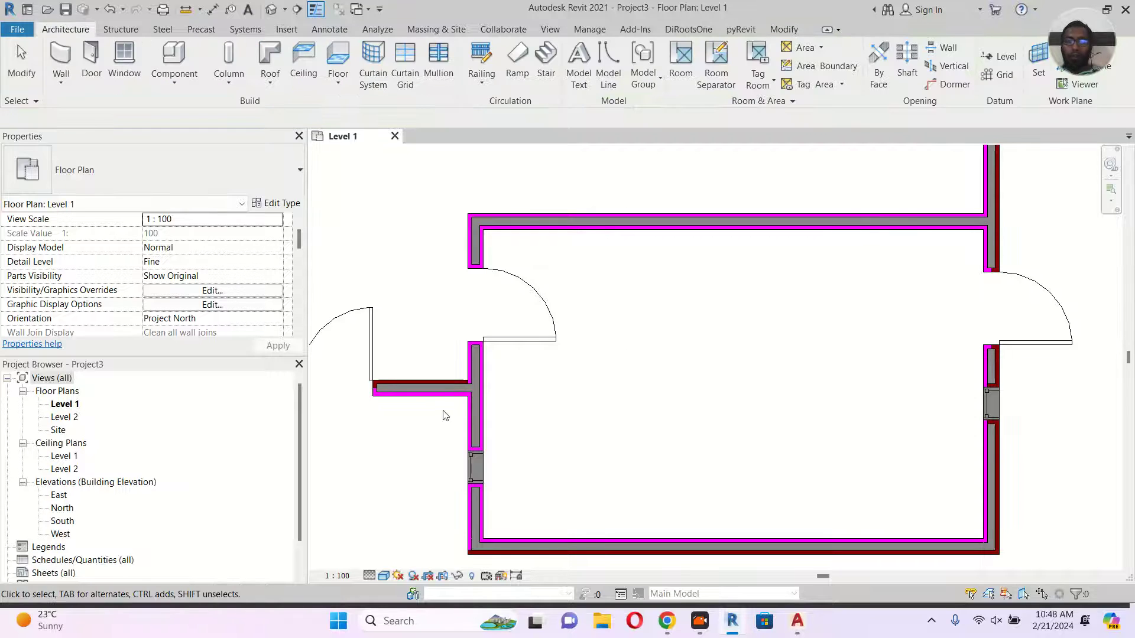
# Split the smaller room's west wall about 300 mm below its junction with the larger room's south wall
pyautogui.moveTo(446, 416); pyautogui.dragTo(499, 325, button='middle')
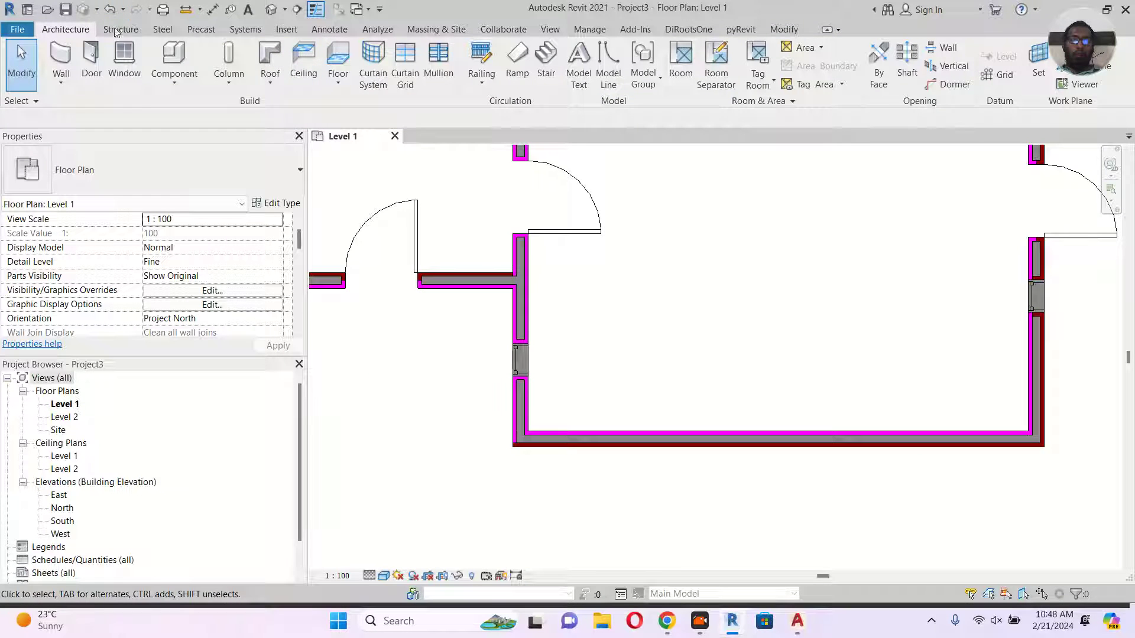
pyautogui.press('s')
pyautogui.press('l')
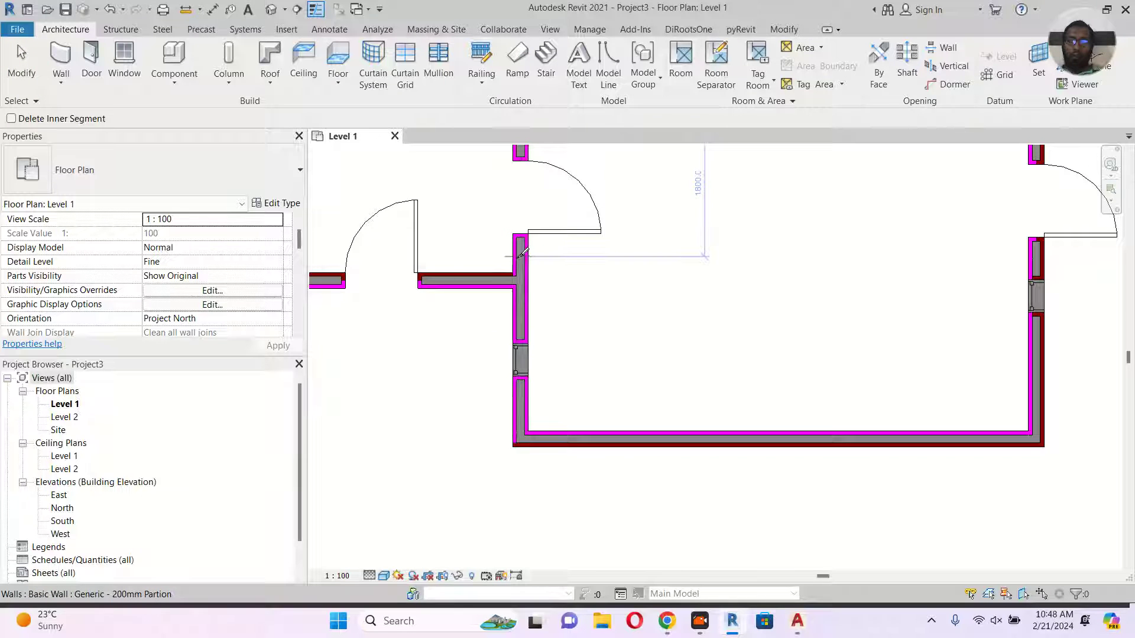
pyautogui.click(522, 313)
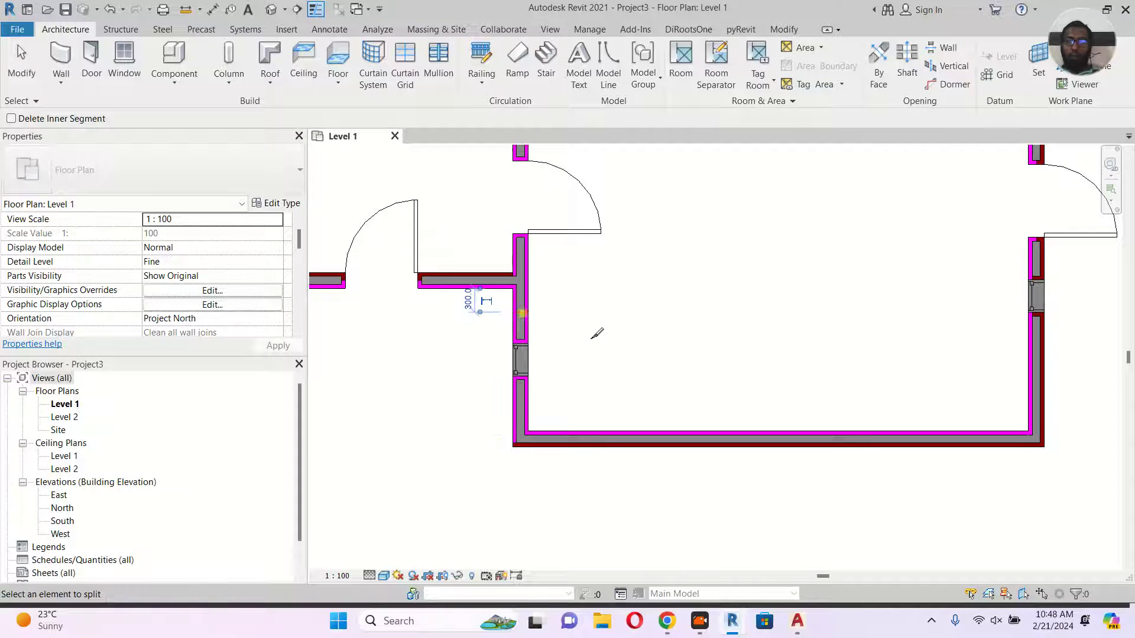
pyautogui.press('Escape')
pyautogui.press('Escape')
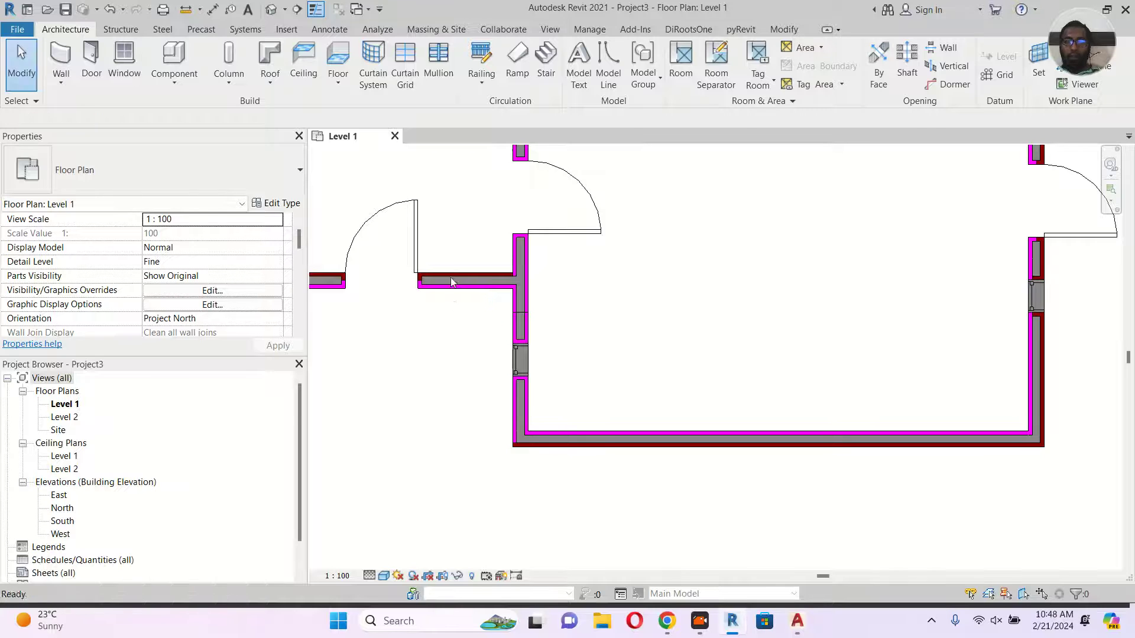
# Trim the upper segment of the split wall to a corner with the larger room's south wall, and align the lower segment's end to that corner
pyautogui.click(467, 275)
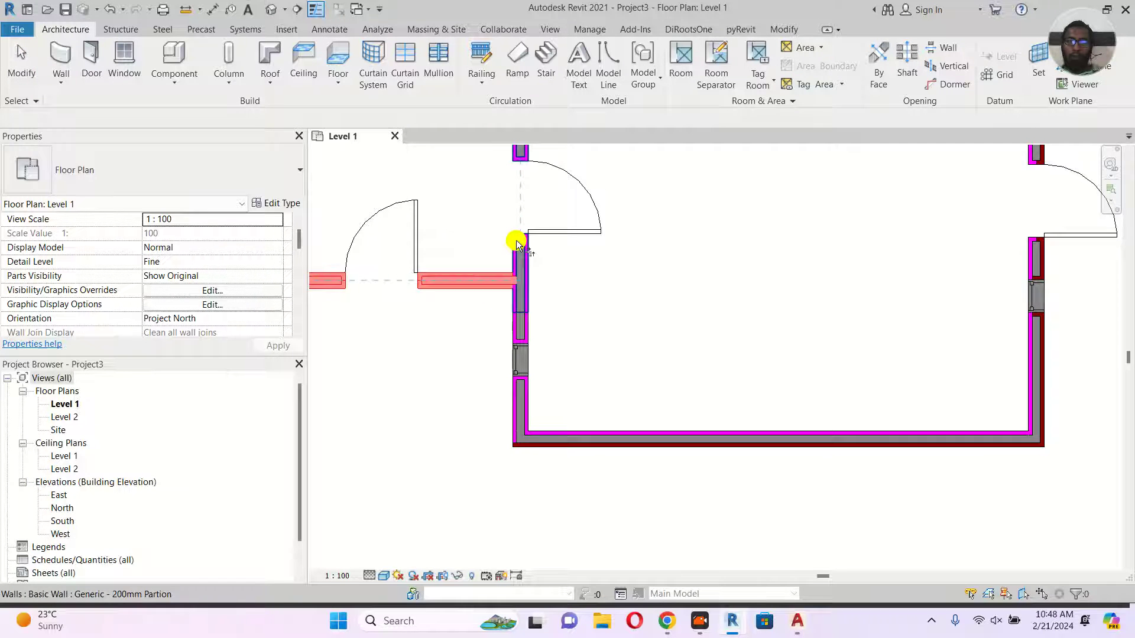
pyautogui.press('Escape')
pyautogui.scroll(3, 529, 298)
pyautogui.press('a')
pyautogui.press('l')
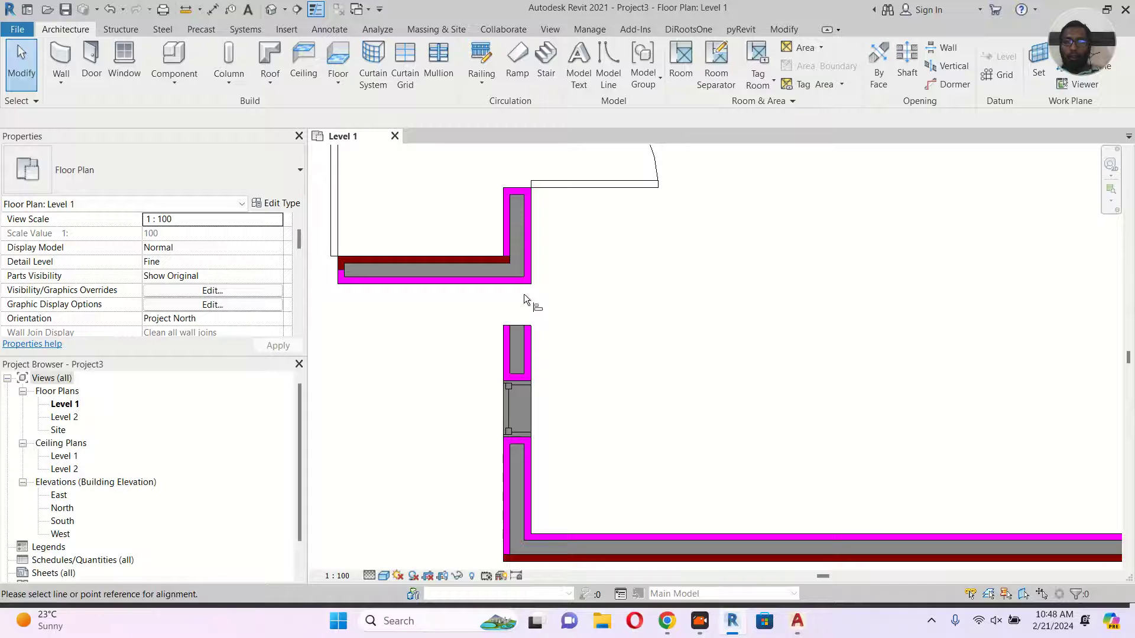
pyautogui.click(511, 286)
pyautogui.click(517, 333)
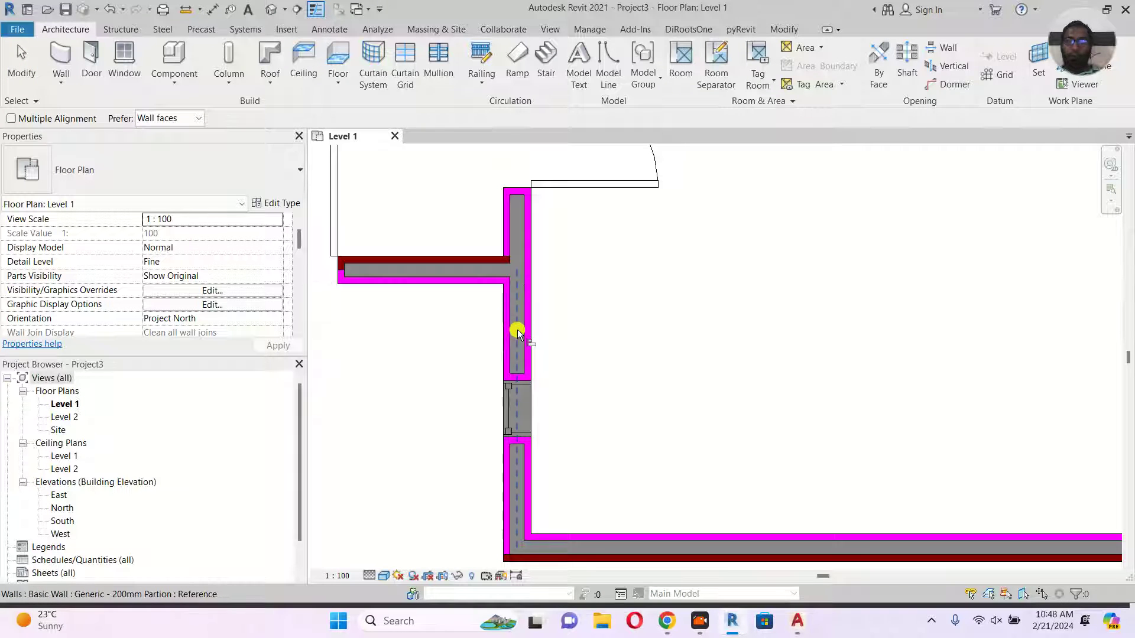
# Match the Generic - 200mm type of the larger room's south wall onto the lower segment of the smaller room's west wall
pyautogui.press('Escape')
pyautogui.press('Escape')
pyautogui.scroll(-3, 591, 331)
pyautogui.moveTo(644, 307); pyautogui.dragTo(606, 343, button='middle')
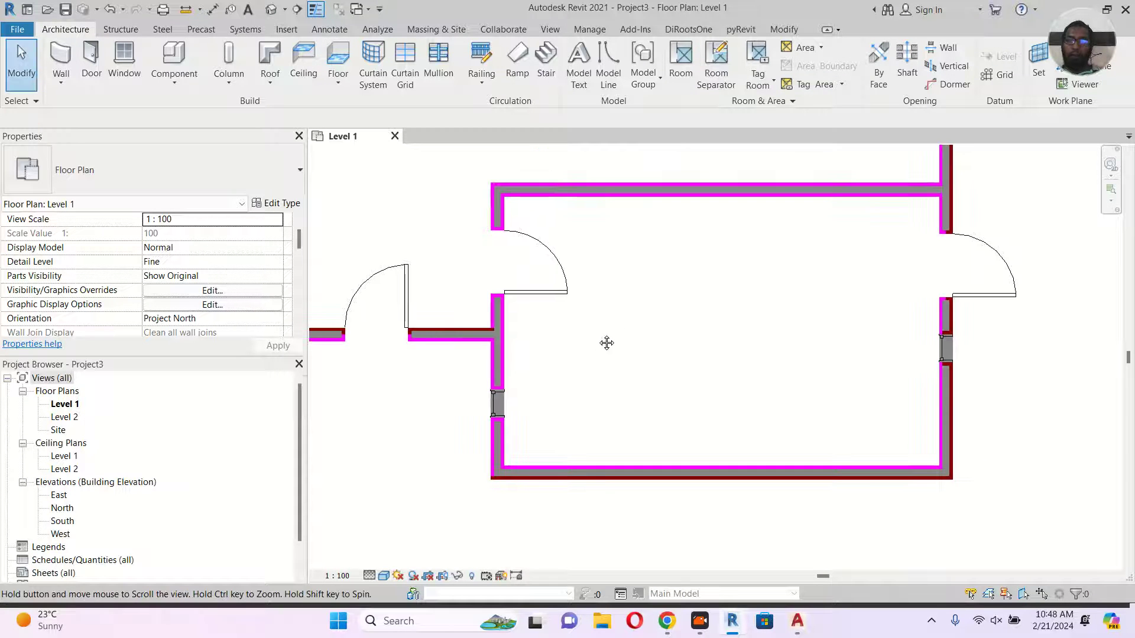
pyautogui.press('m')
pyautogui.press('a')
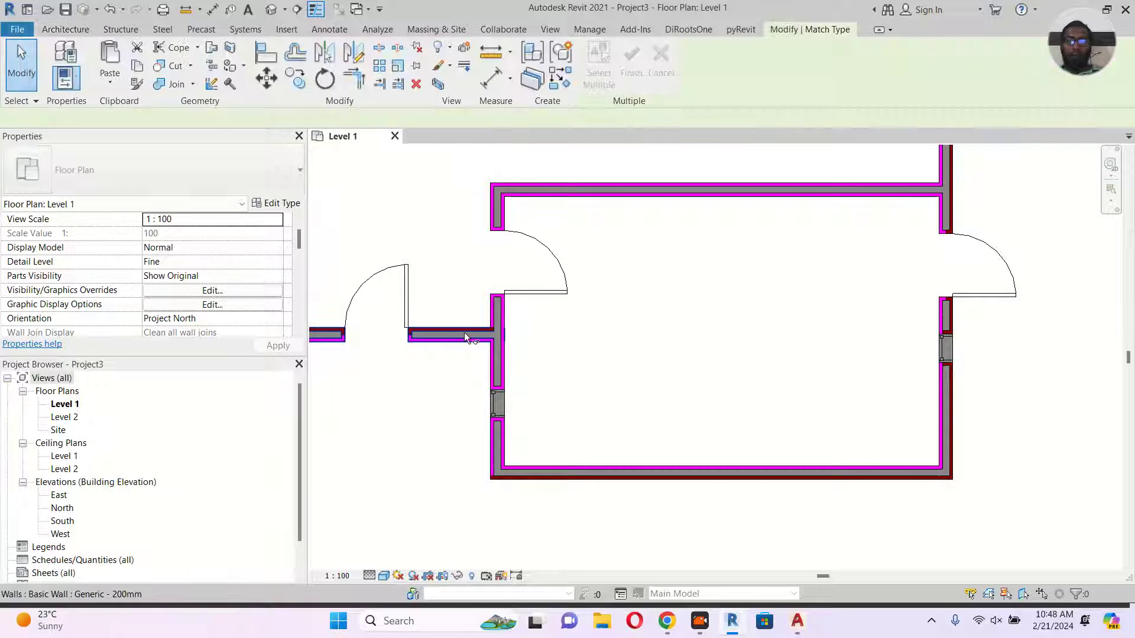
pyautogui.click(465, 336)
pyautogui.click(496, 375)
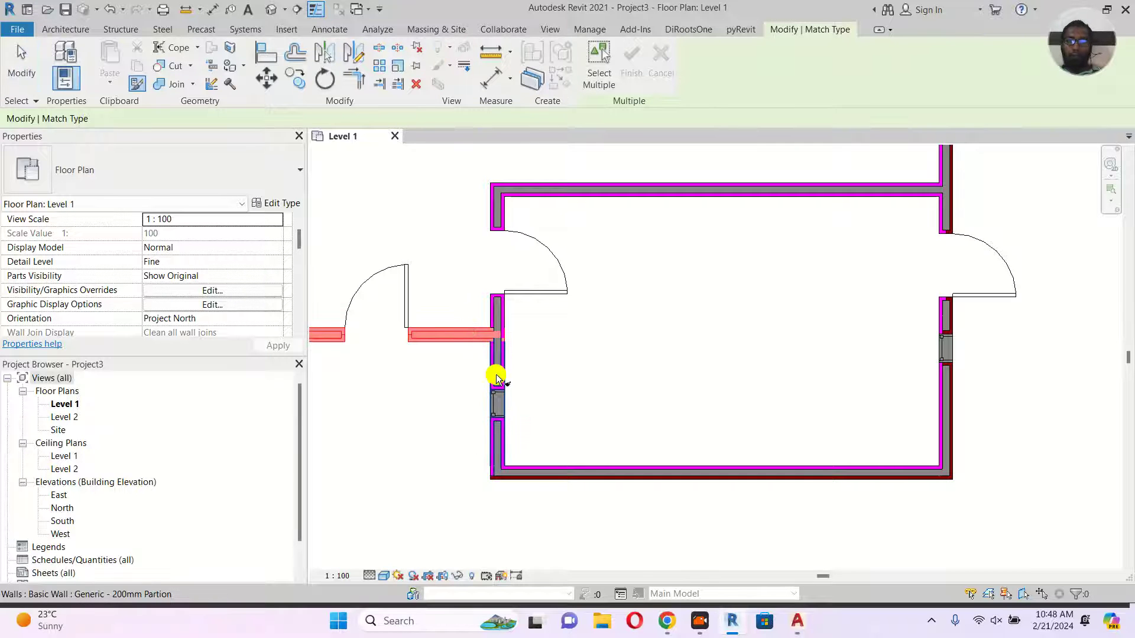
pyautogui.click(541, 373)
# Flip the larger room's west and south walls so their exterior paint layers face outward
pyautogui.moveTo(553, 377); pyautogui.dragTo(674, 327, button='middle')
pyautogui.scroll(-2, 642, 266)
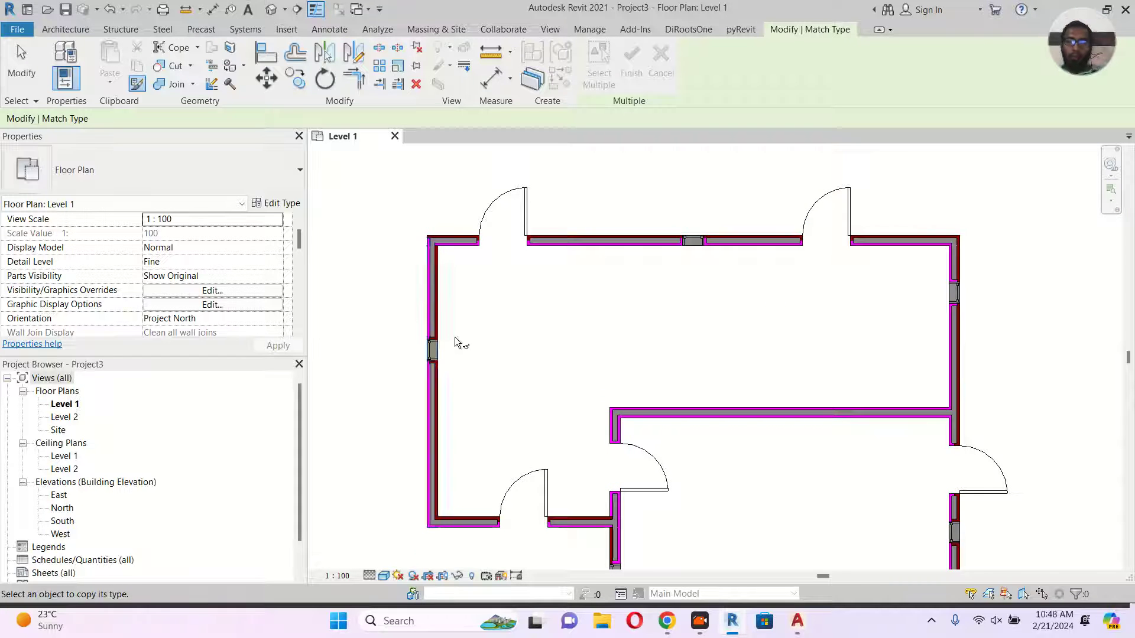
pyautogui.scroll(1, 451, 342)
pyautogui.press('Escape')
pyautogui.click(431, 301)
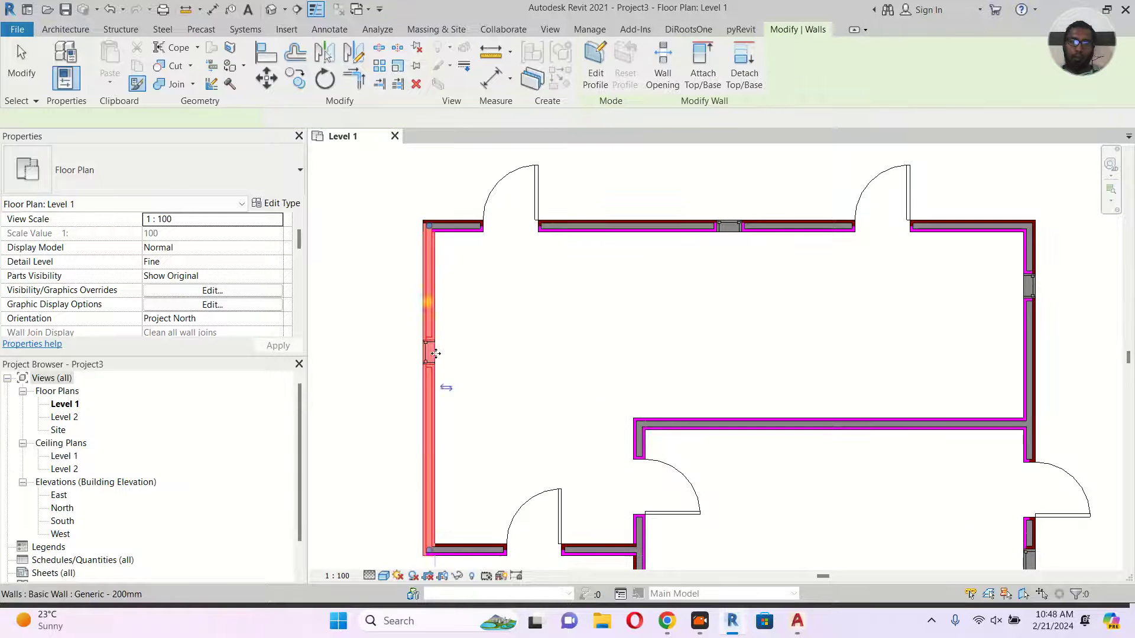
pyautogui.click(509, 367)
pyautogui.moveTo(510, 367); pyautogui.dragTo(502, 228, button='middle')
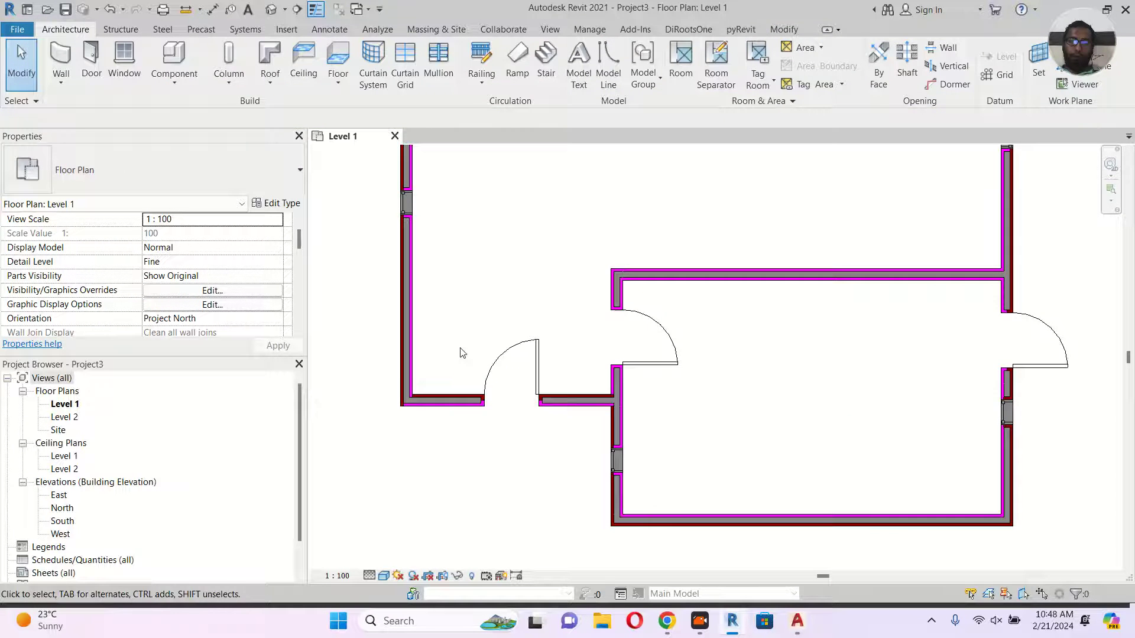
pyautogui.click(448, 399)
pyautogui.click(501, 371)
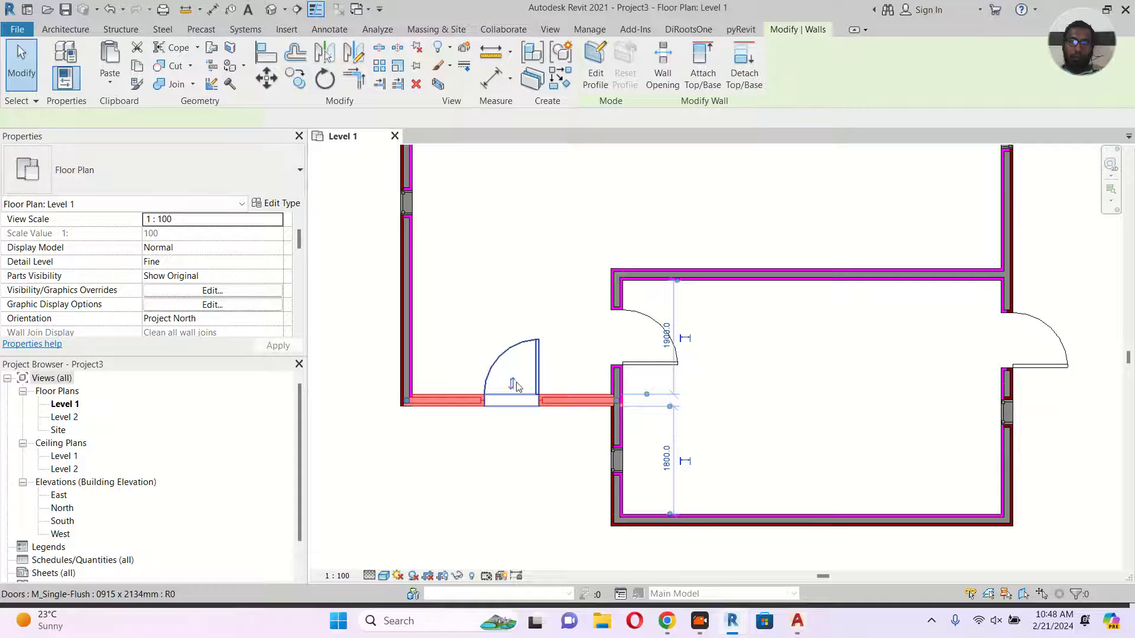
pyautogui.click(484, 287)
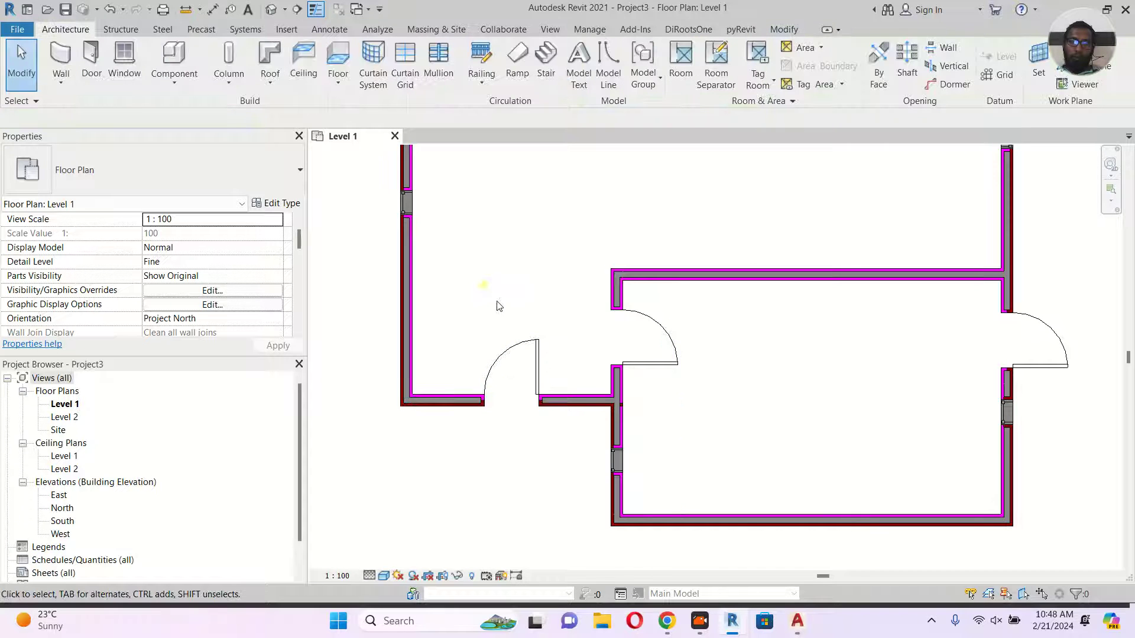
# Pull the east end of the larger room's south wall back clear of its junction with the vertical wall
pyautogui.moveTo(616, 438); pyautogui.dragTo(415, 335, button='middle')
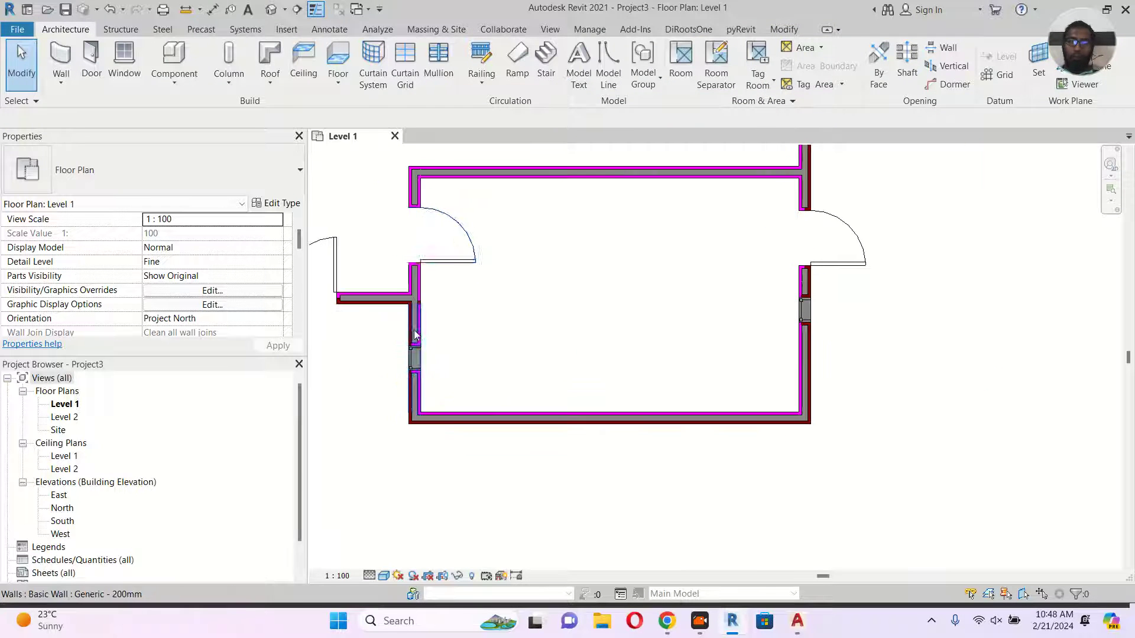
pyautogui.scroll(5, 415, 335)
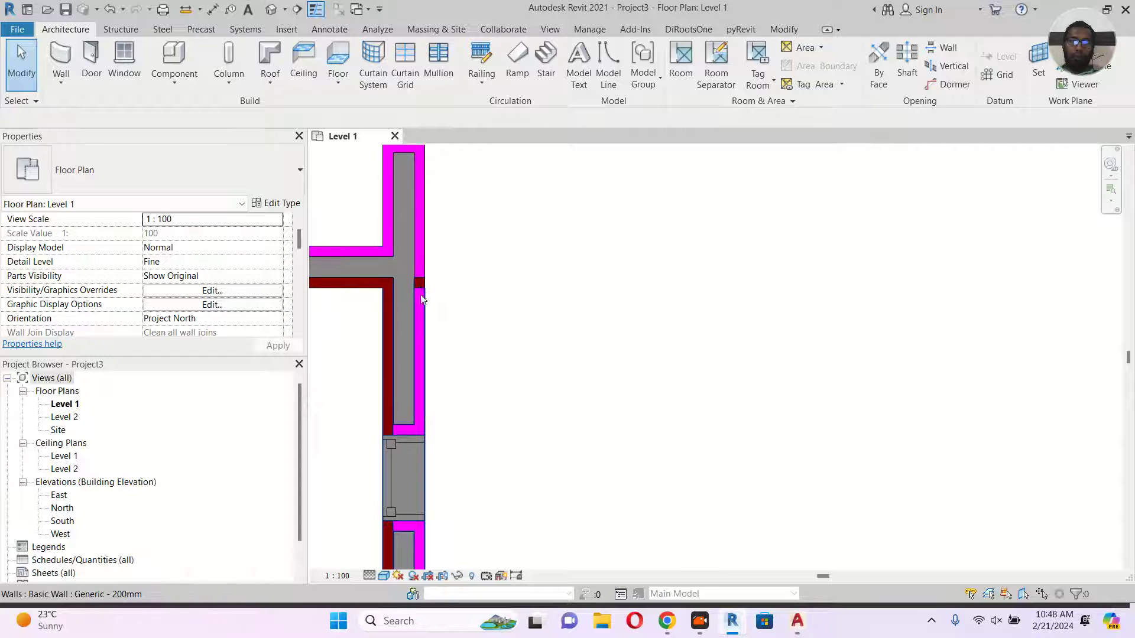
pyautogui.click(424, 280)
pyautogui.scroll(2, 424, 281)
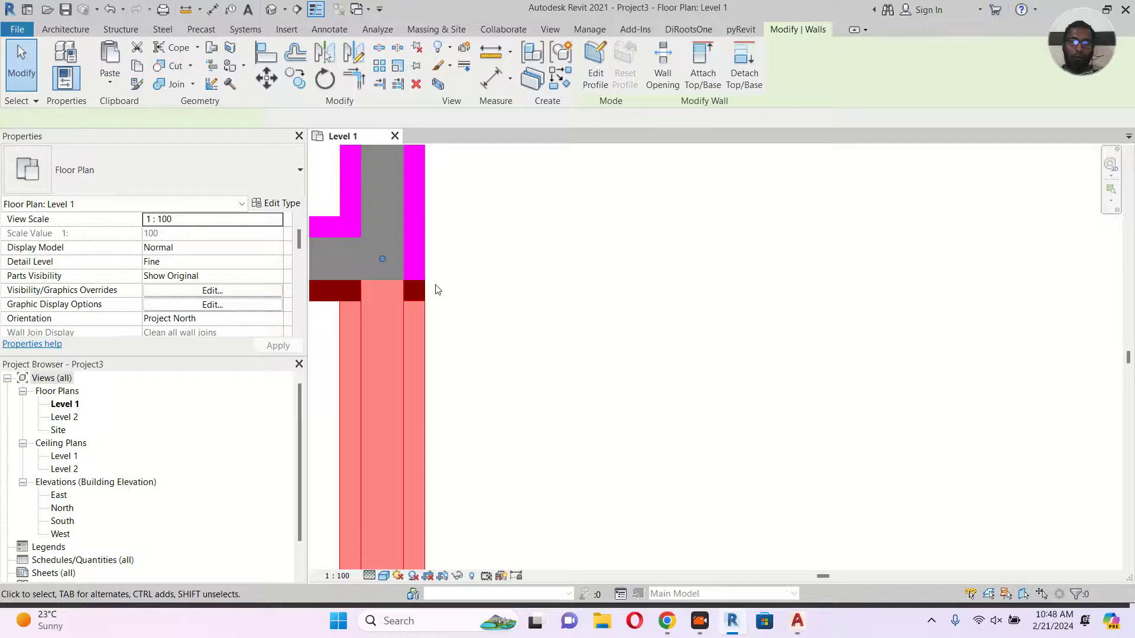
pyautogui.moveTo(417, 301); pyautogui.dragTo(623, 339, button='middle')
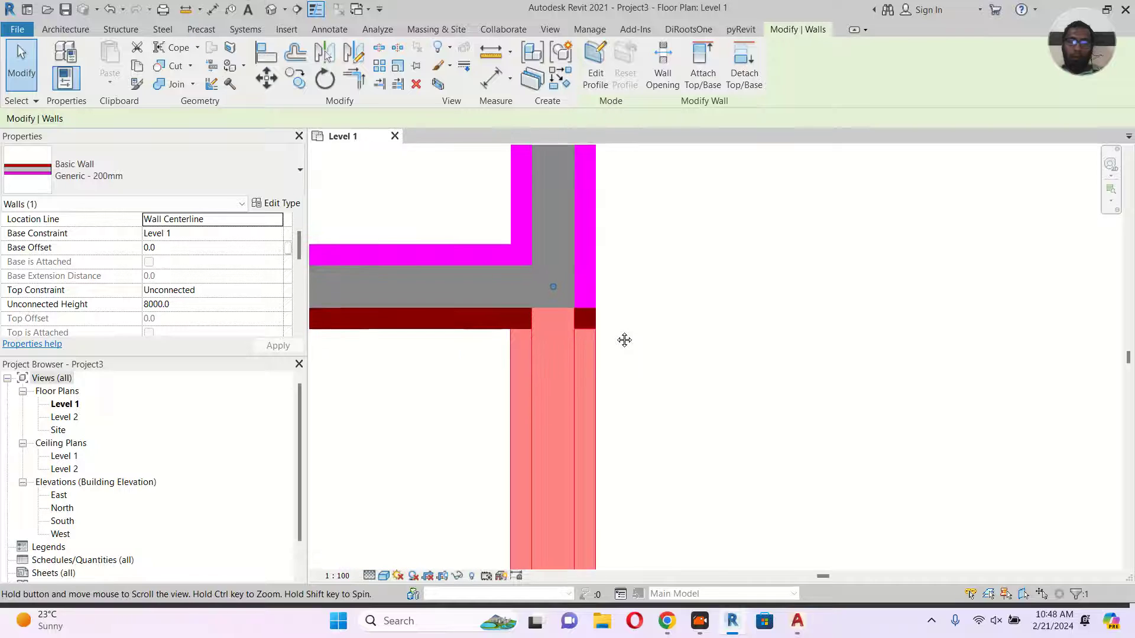
pyautogui.click(494, 330)
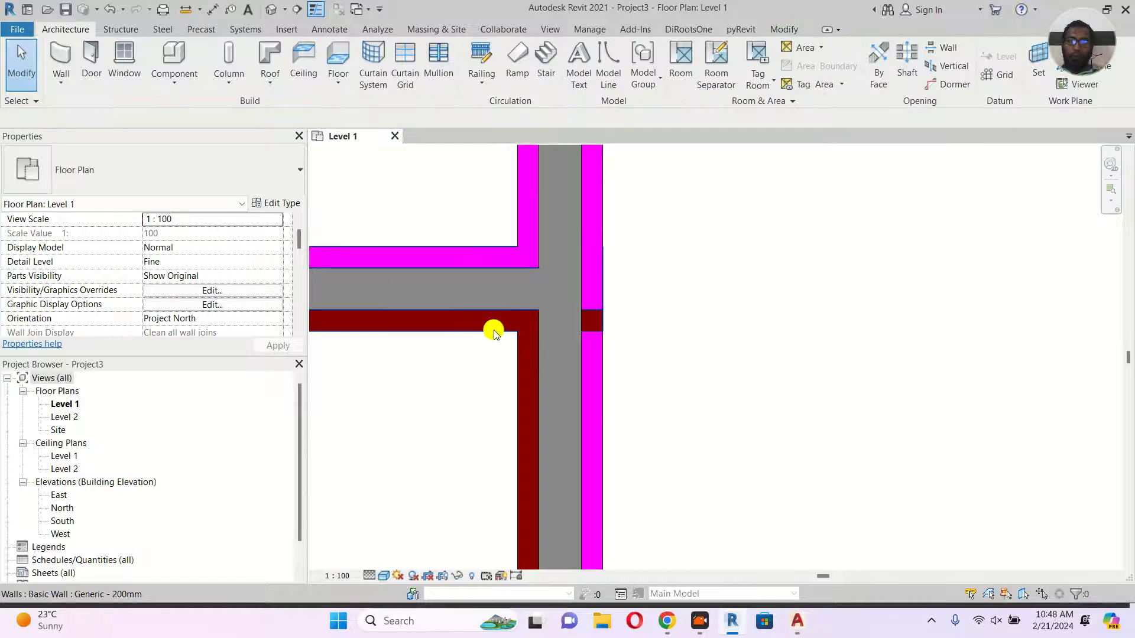
pyautogui.click(580, 326)
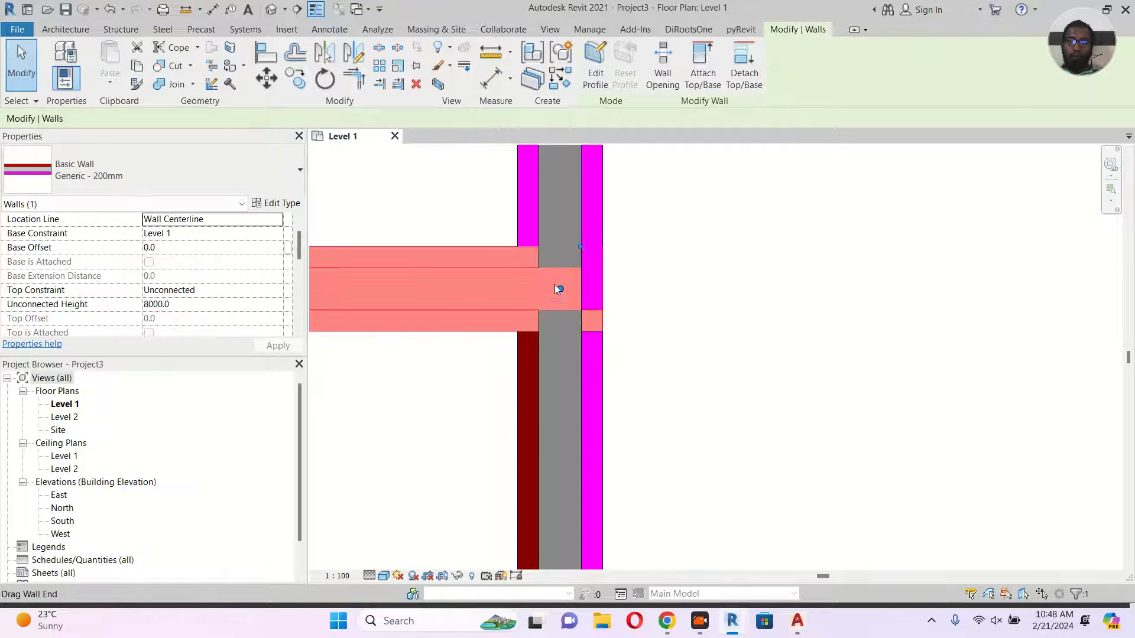
pyautogui.moveTo(562, 290); pyautogui.dragTo(450, 290)
pyautogui.press('Escape')
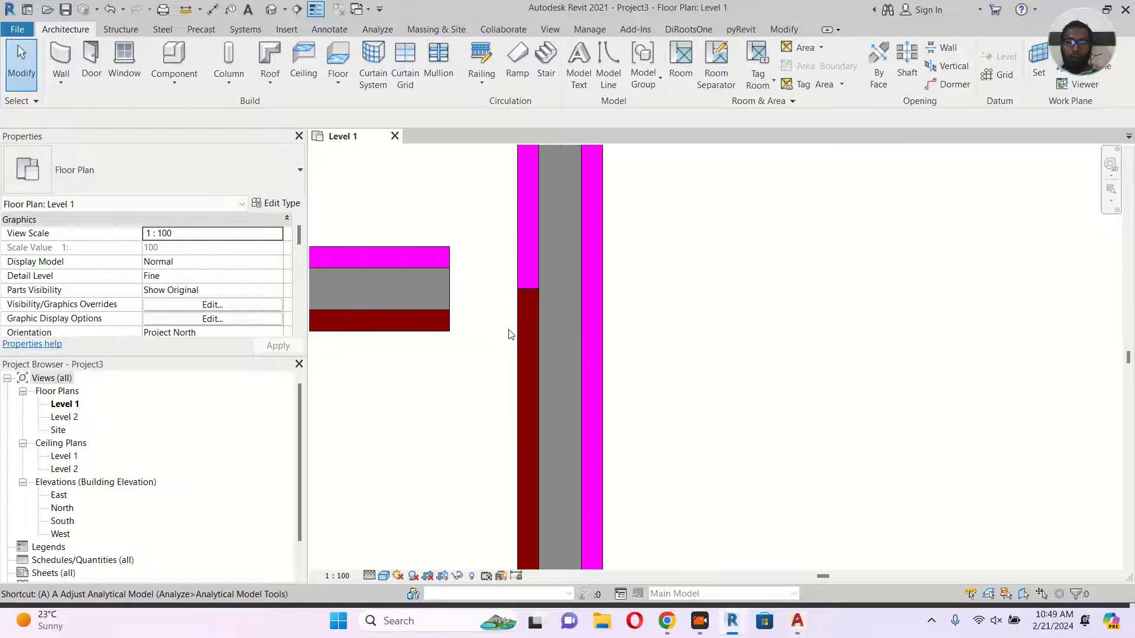
# Align the free end of the larger room's south wall to the west face of the vertical wall
pyautogui.press('a')
pyautogui.press('l')
pyautogui.click(517, 232)
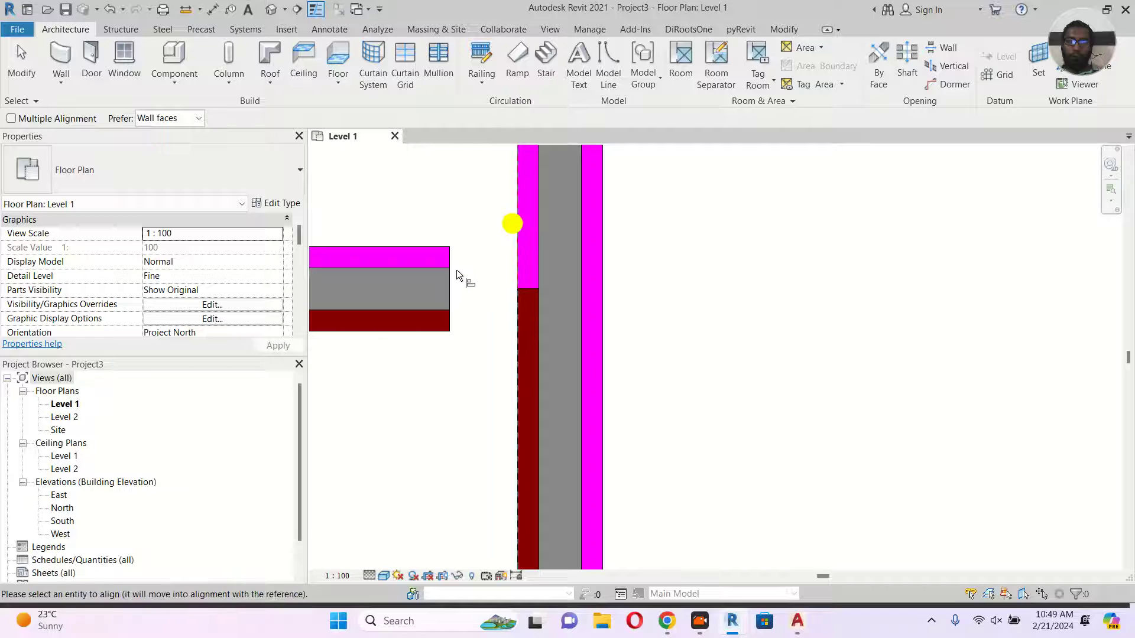
pyautogui.click(455, 277)
pyautogui.press('Escape')
pyautogui.press('Escape')
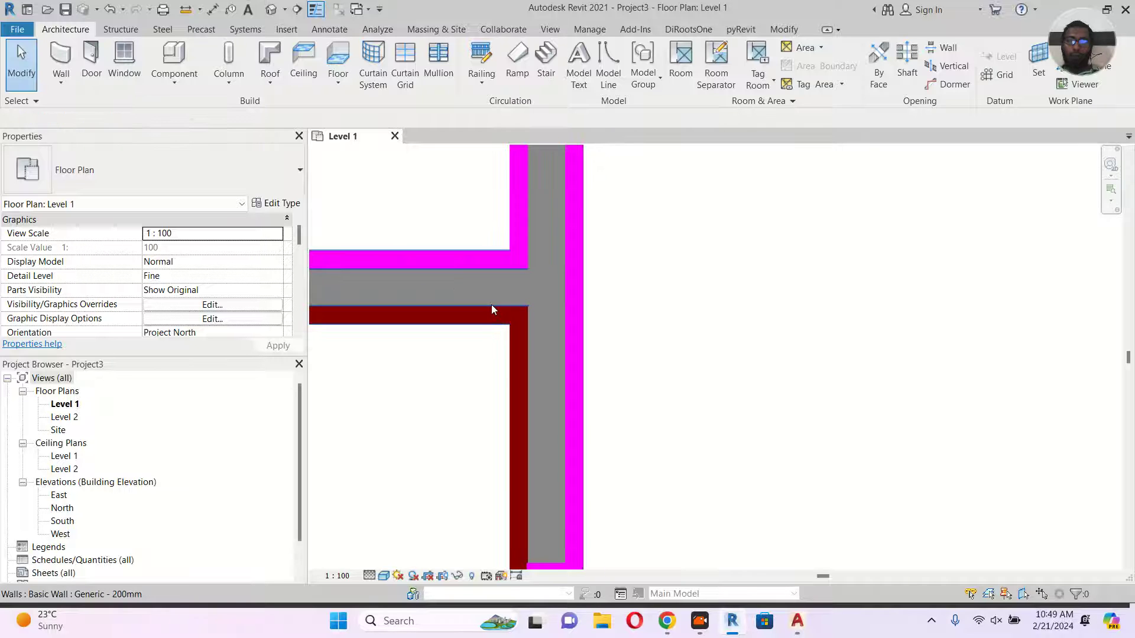
# Create a new material takeoff for the Walls category, keeping the name Wall Material Takeoff and the New Construction phase
pyautogui.scroll(-3, 496, 307)
pyautogui.scroll(-4, 606, 348)
pyautogui.moveTo(798, 334); pyautogui.dragTo(727, 480, button='middle')
pyautogui.moveTo(694, 293); pyautogui.dragTo(725, 289, button='middle')
pyautogui.click(546, 31)
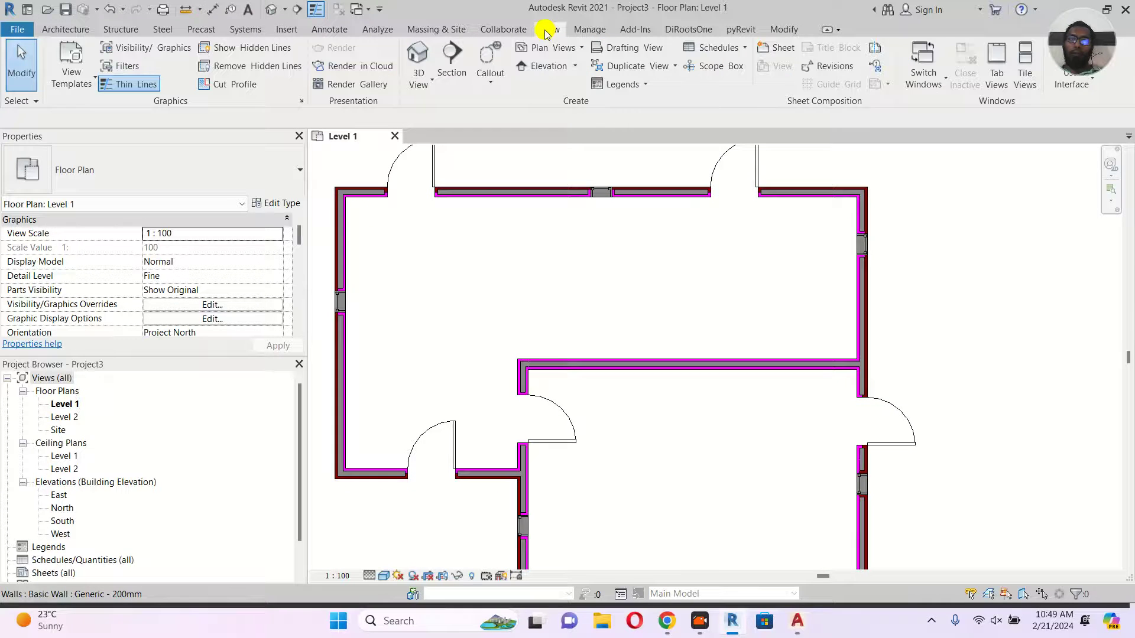
pyautogui.click(716, 47)
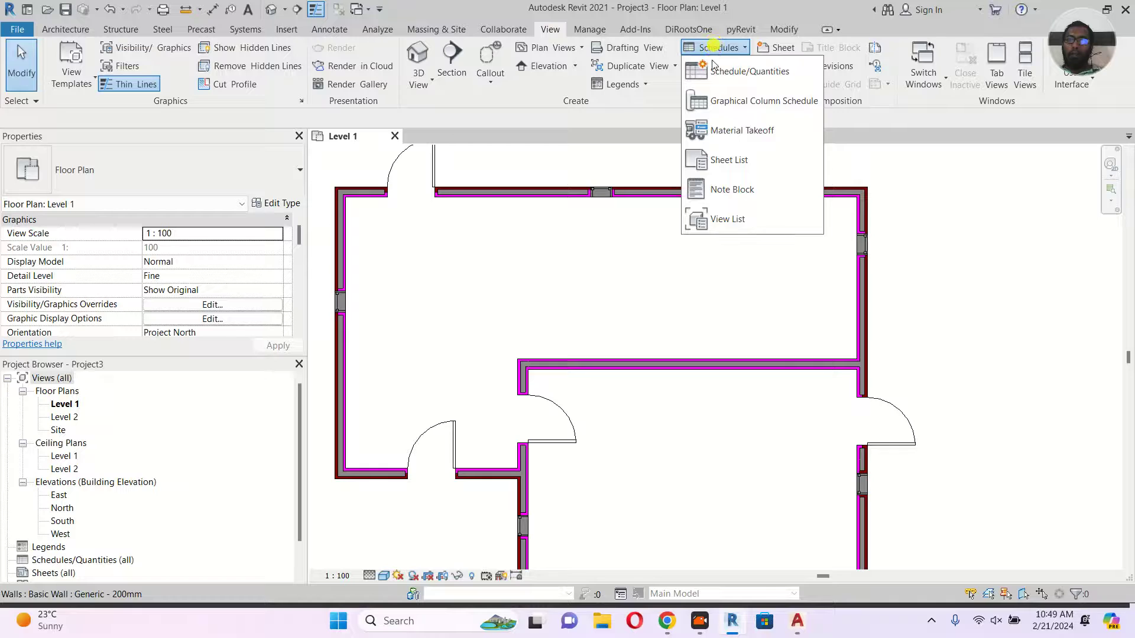
pyautogui.click(733, 137)
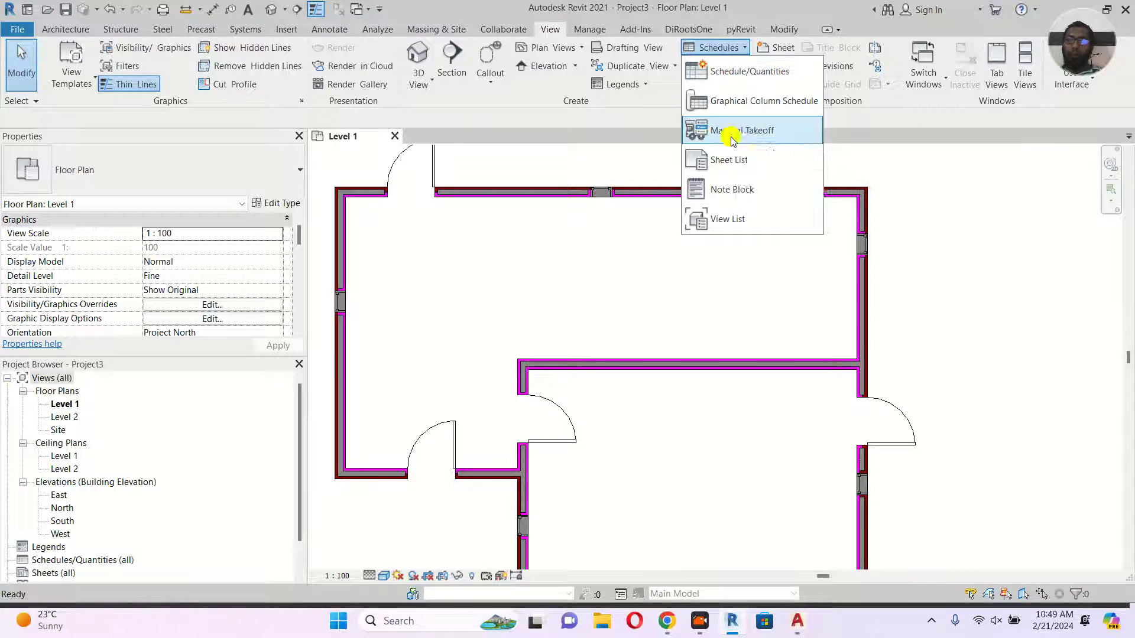
pyautogui.click(467, 255)
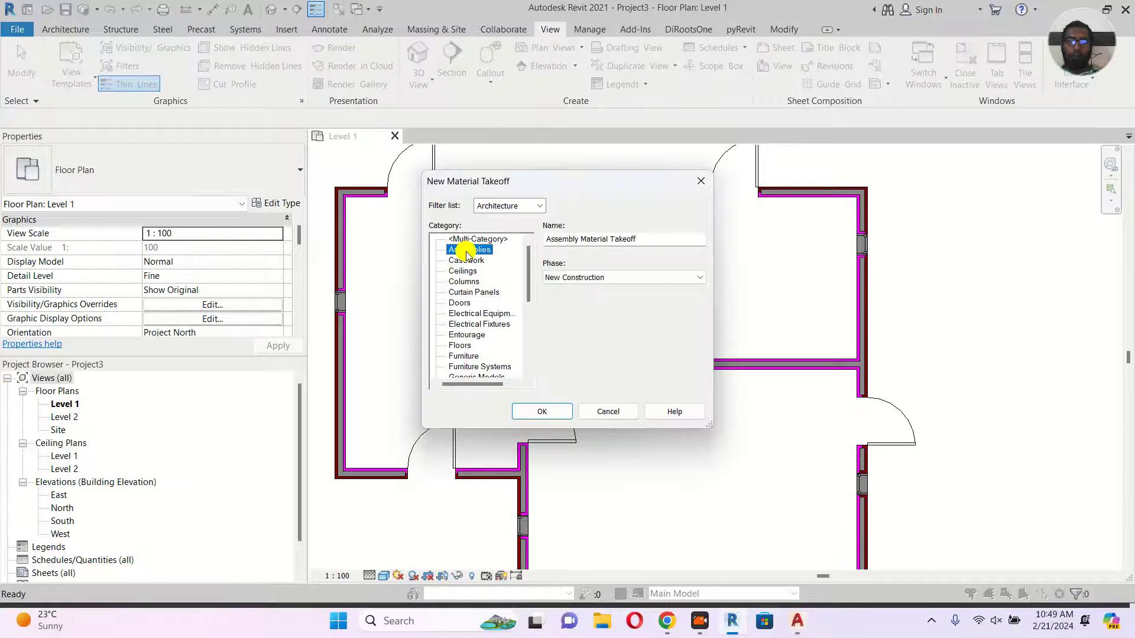
pyautogui.press('w')
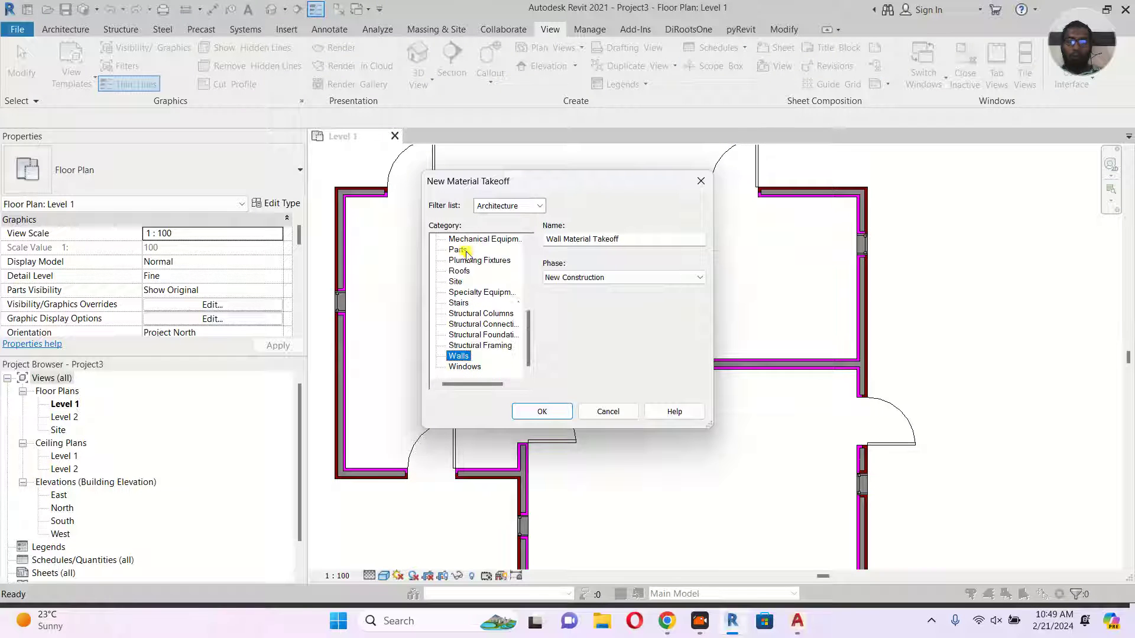
pyautogui.click(521, 414)
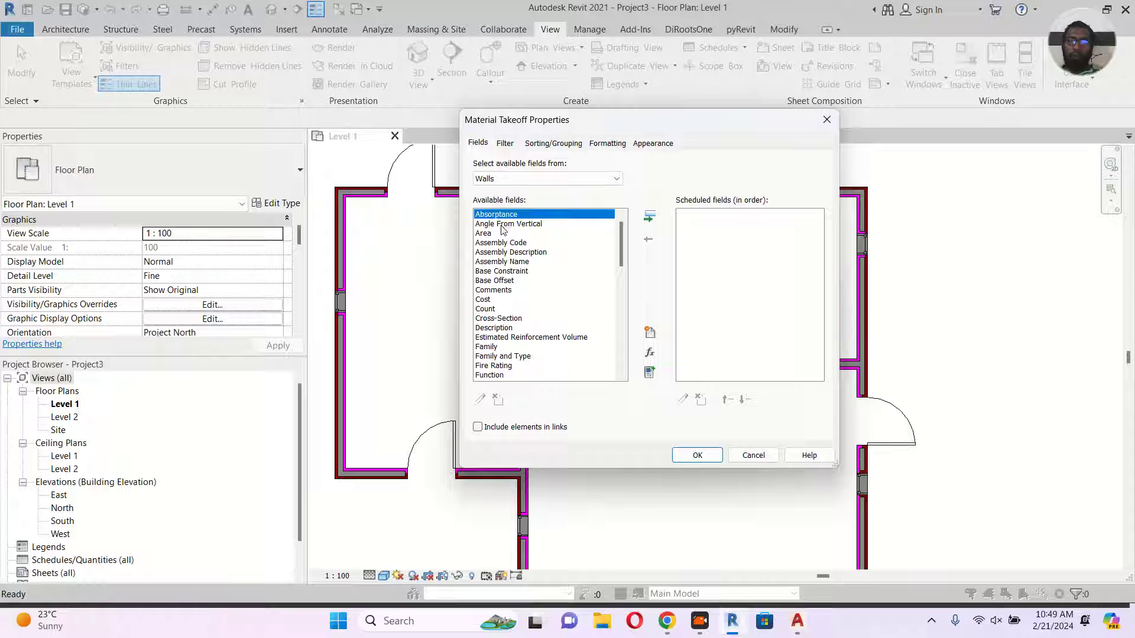
# Schedule the fields Material: Name and Material: Area in that order, and widen the name column in the takeoff table
pyautogui.scroll(-8, 503, 231)
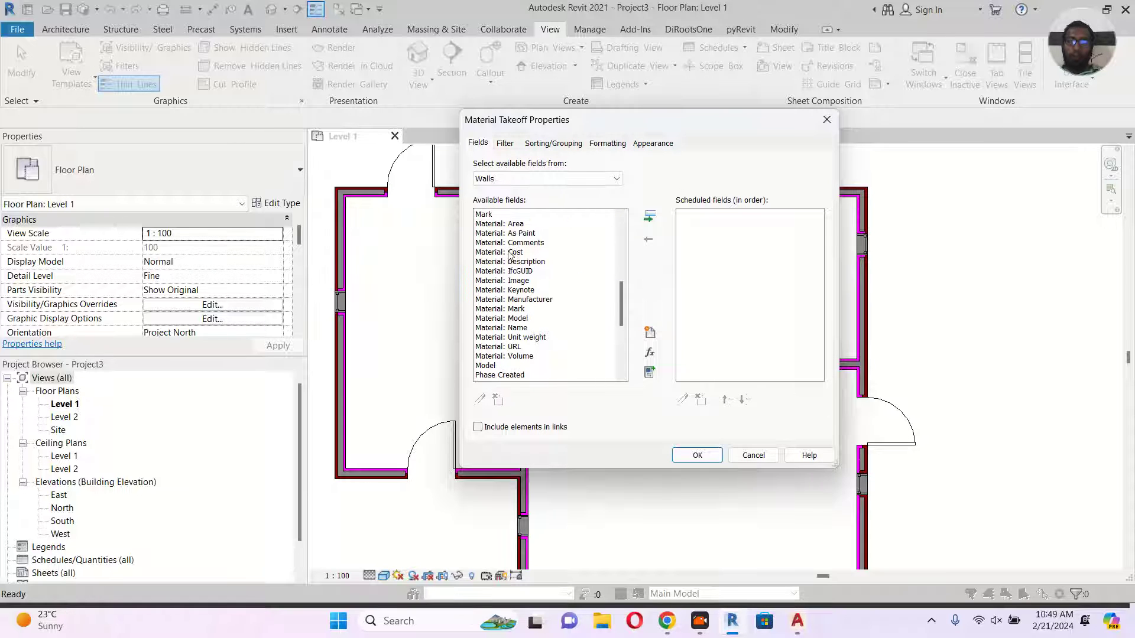
pyautogui.doubleClick(497, 226)
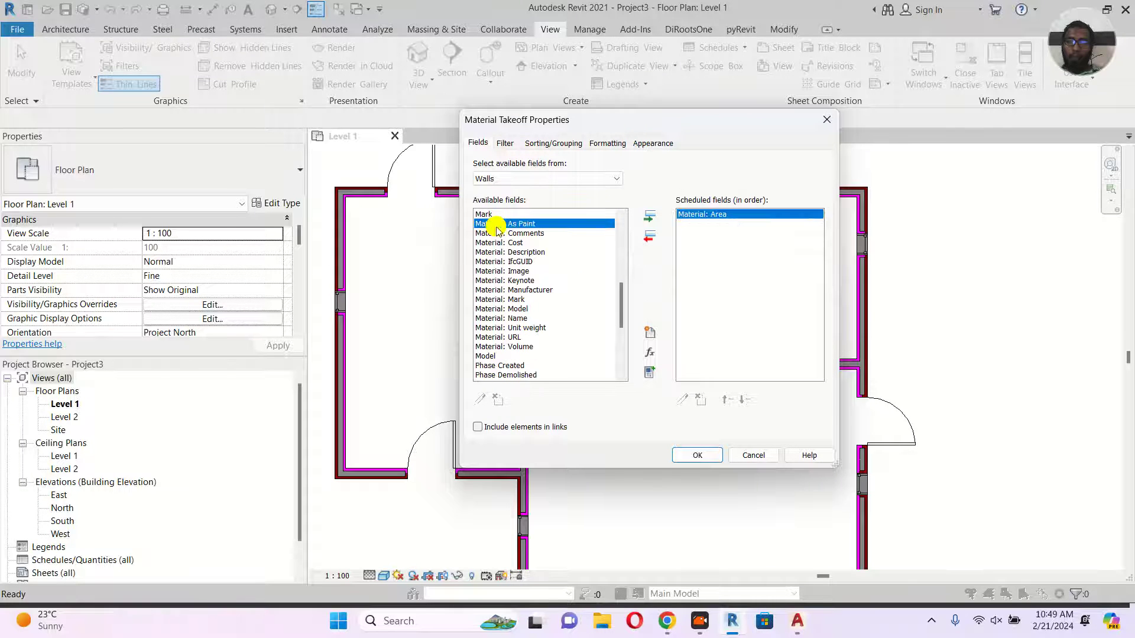
pyautogui.doubleClick(514, 319)
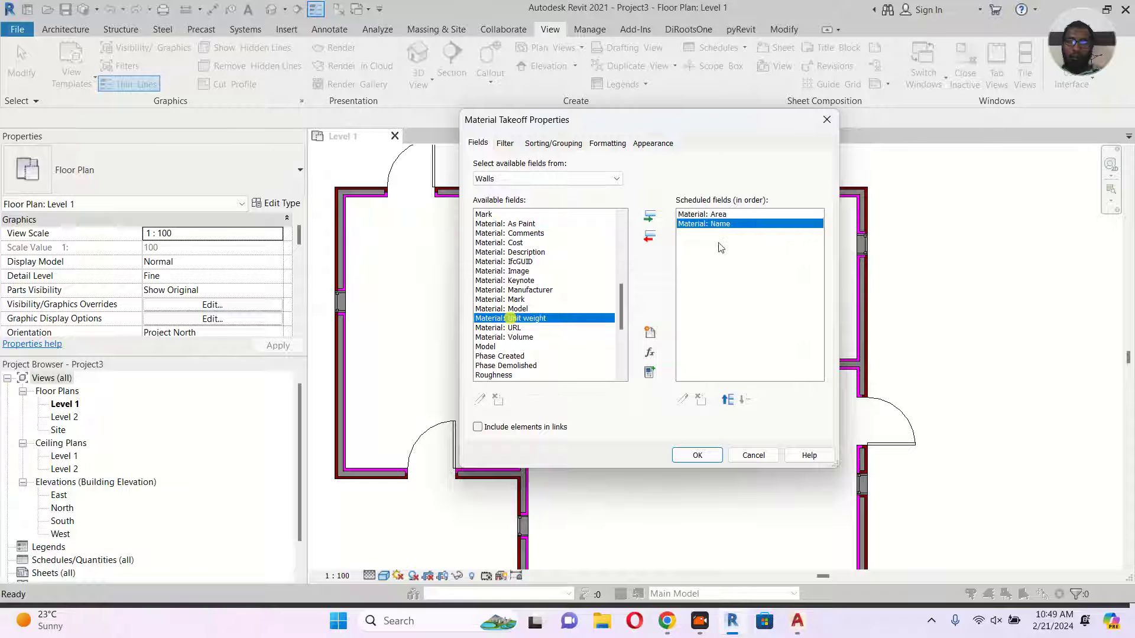
pyautogui.click(728, 400)
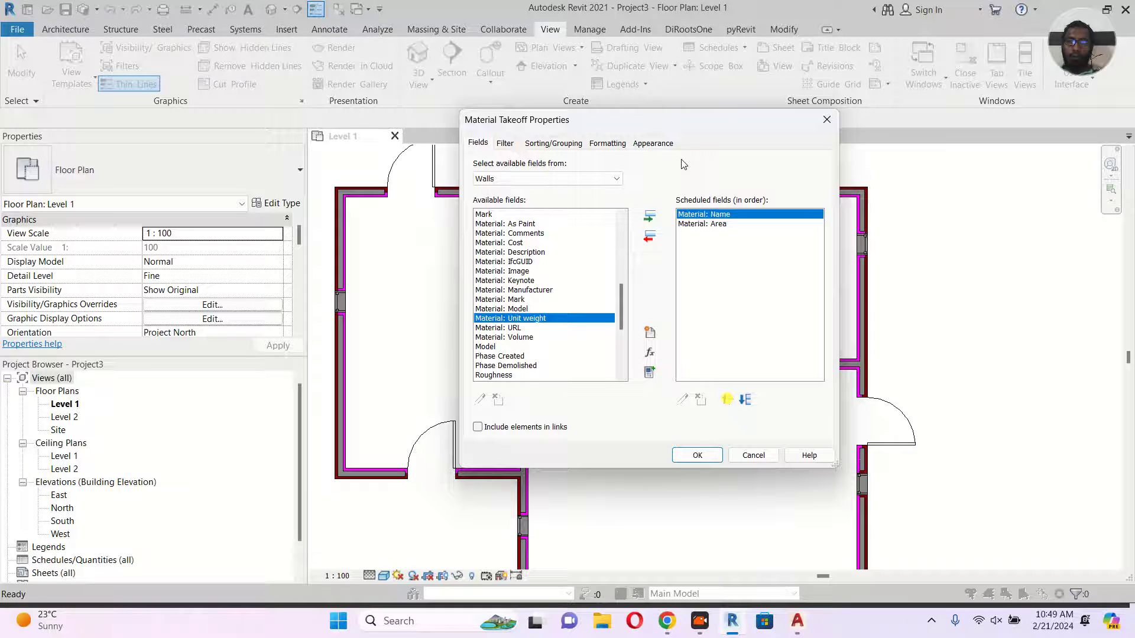
pyautogui.moveTo(686, 125); pyautogui.dragTo(489, 58)
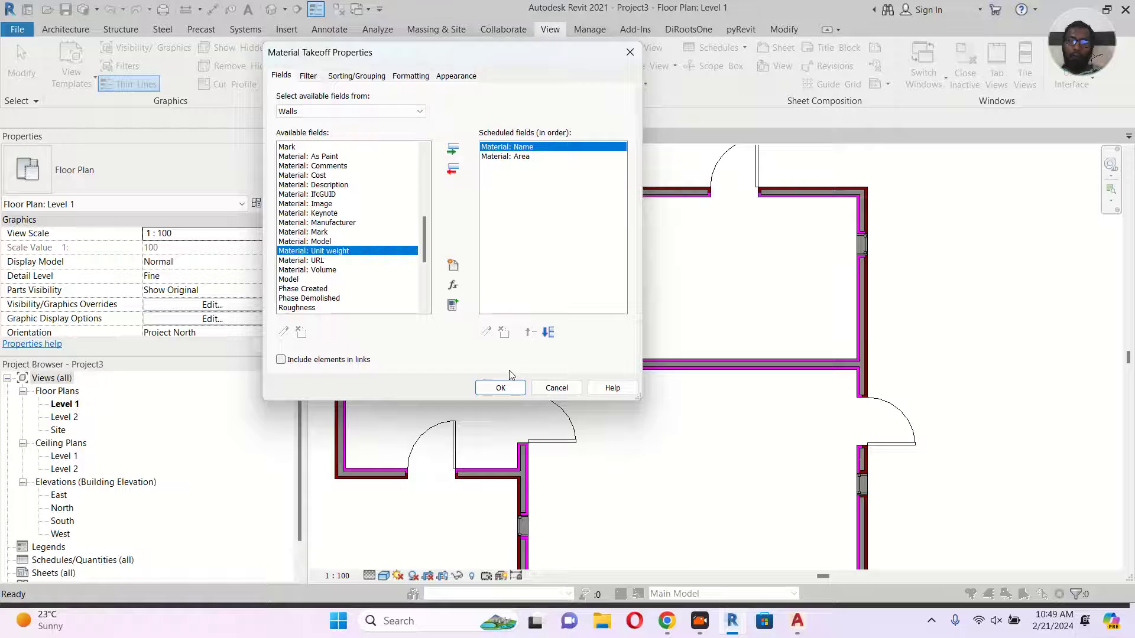
pyautogui.click(503, 388)
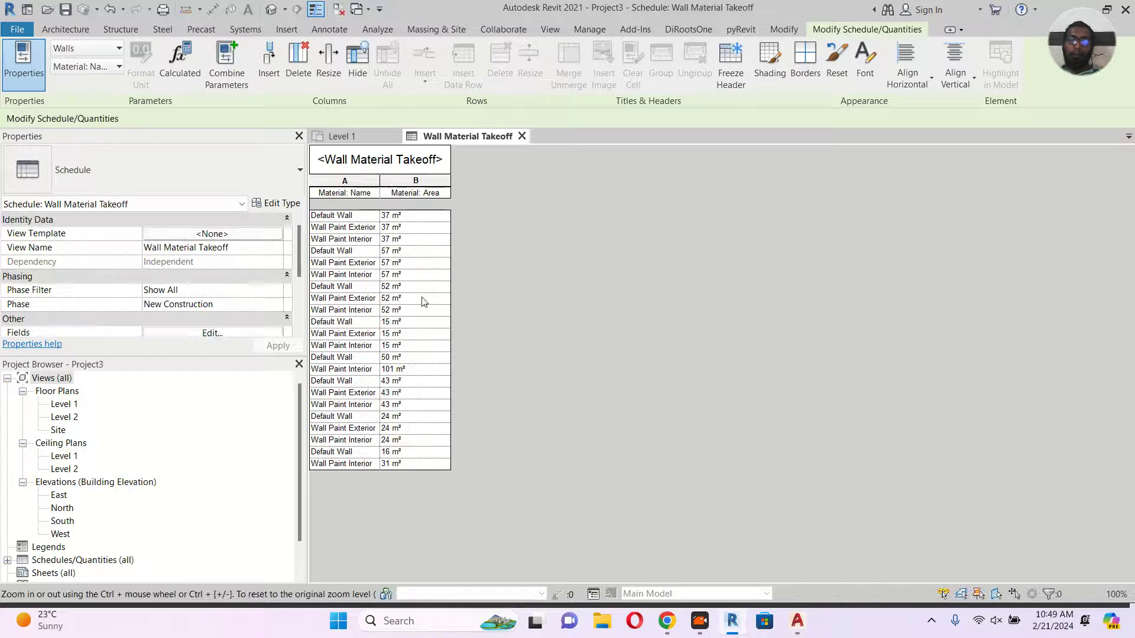
pyautogui.moveTo(383, 181); pyautogui.dragTo(483, 181)
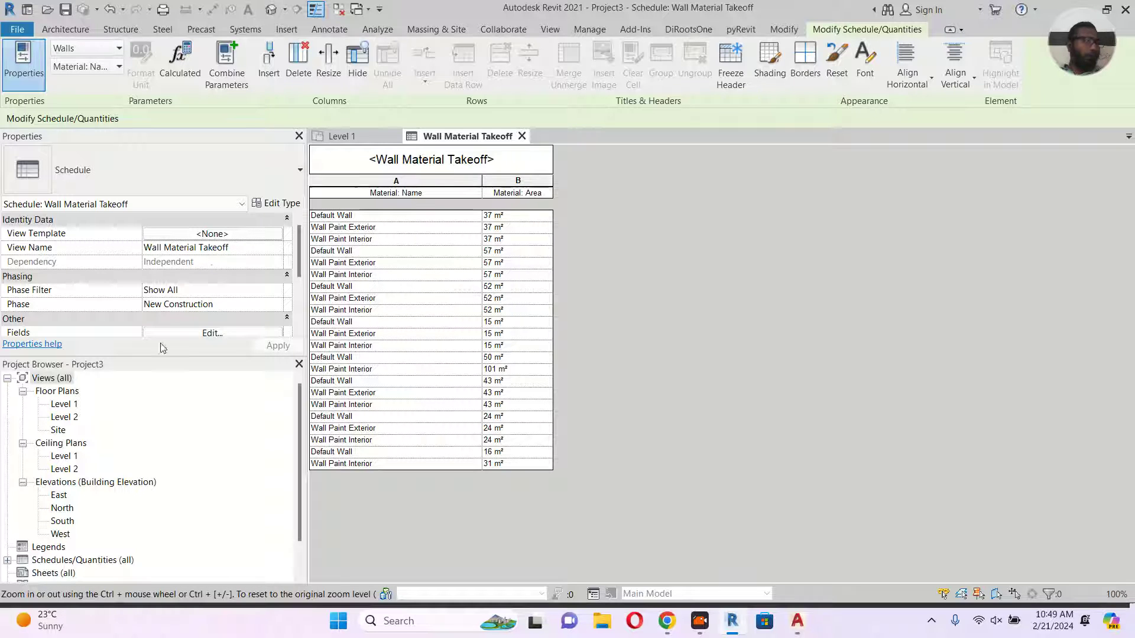
# Sort the takeoff by Material: Area in ascending order, enable grand totals with title, count and totals, and stop itemizing every instance
pyautogui.click(204, 333)
pyautogui.click(308, 76)
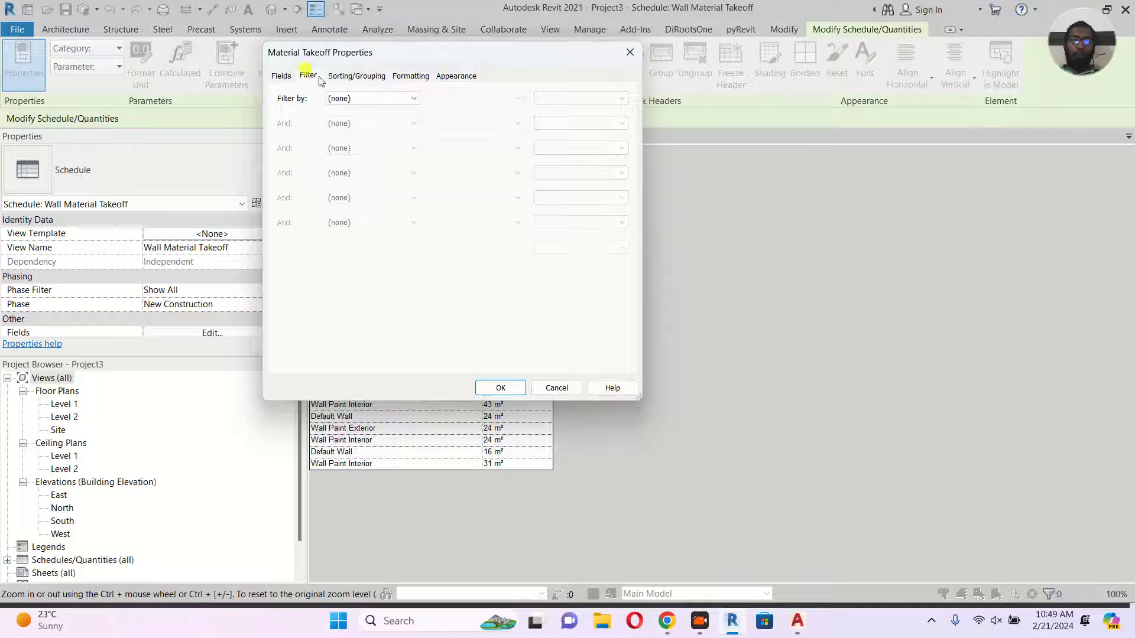
pyautogui.click(357, 76)
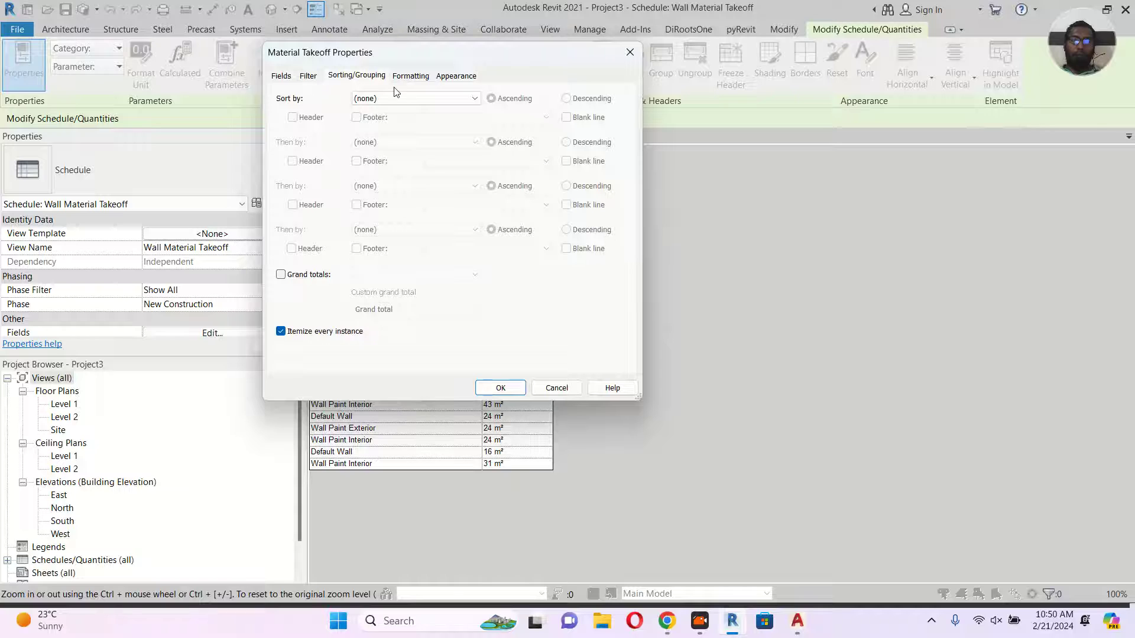
pyautogui.click(413, 98)
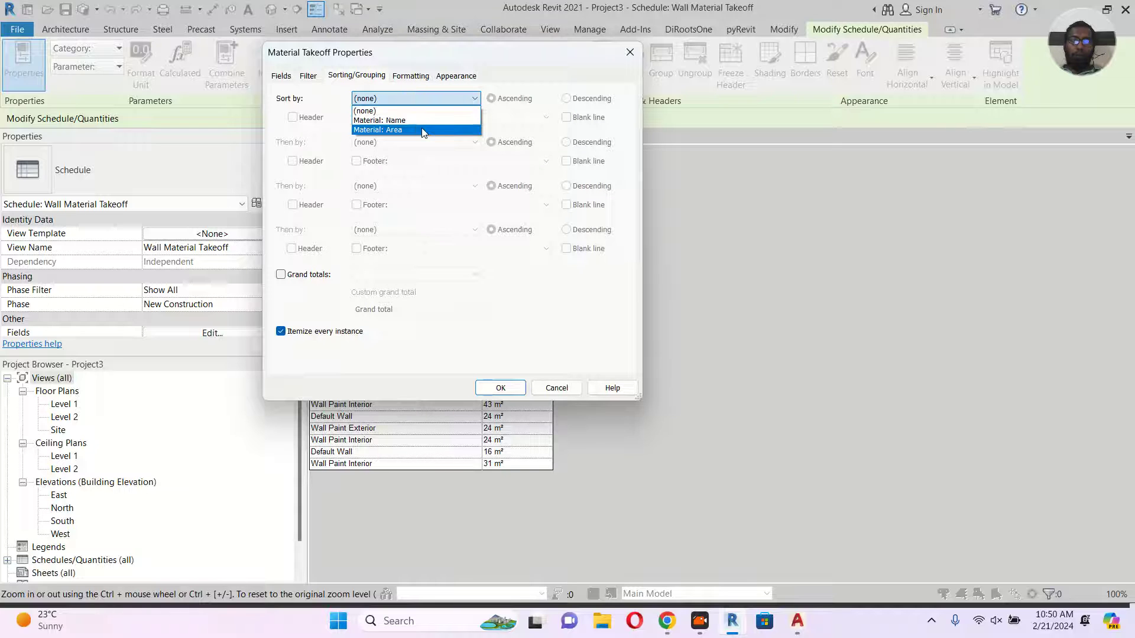
pyautogui.click(421, 130)
pyautogui.click(281, 274)
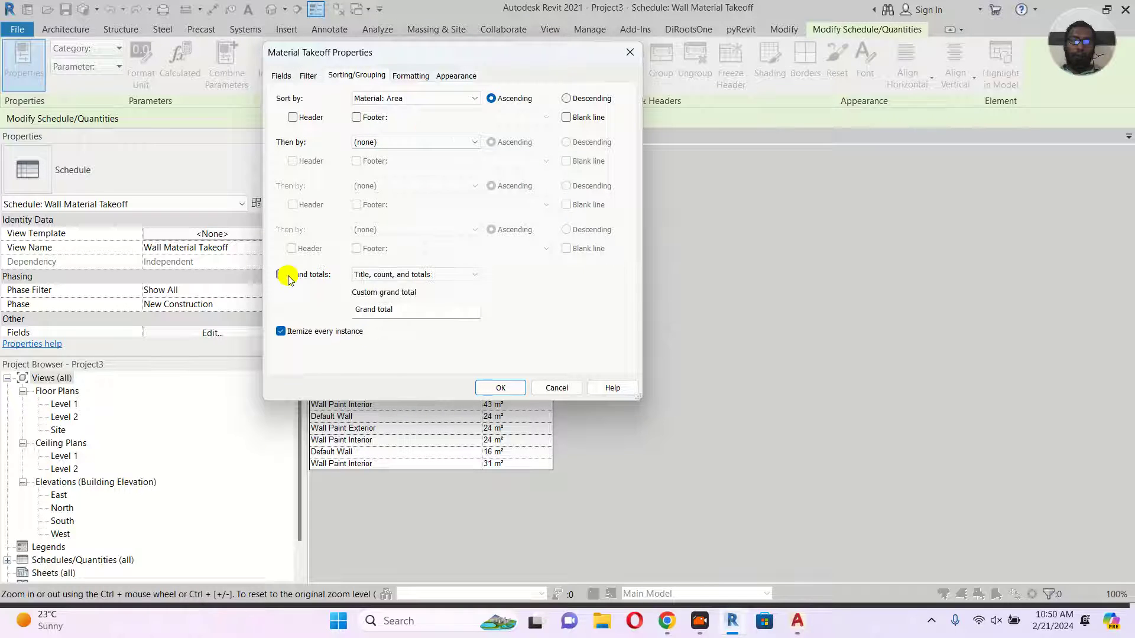
pyautogui.click(302, 330)
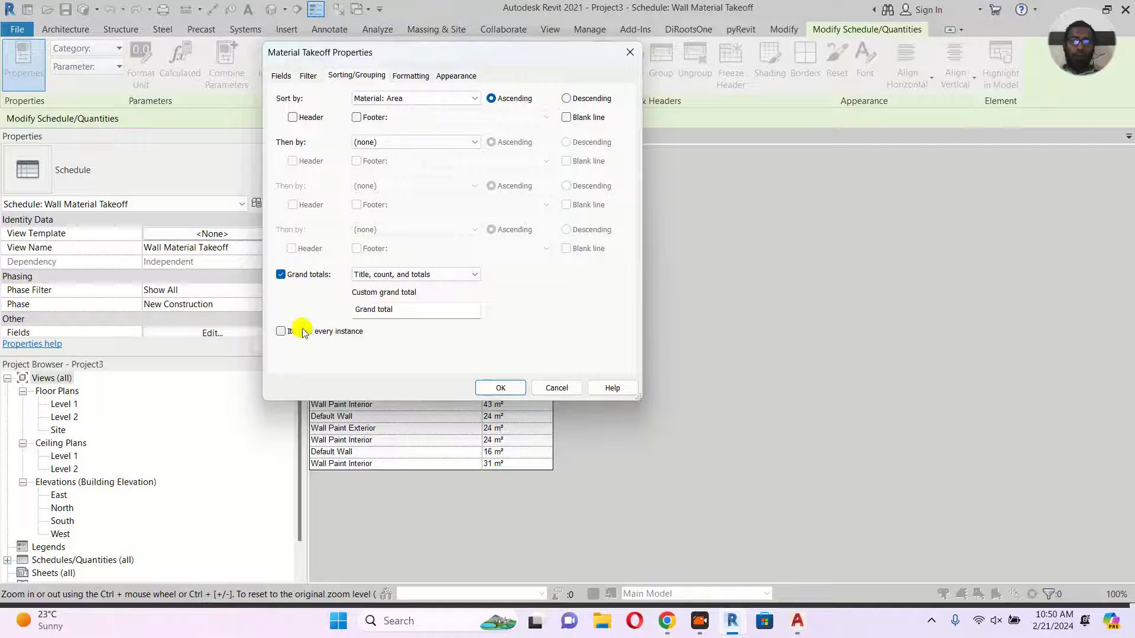
pyautogui.click(500, 388)
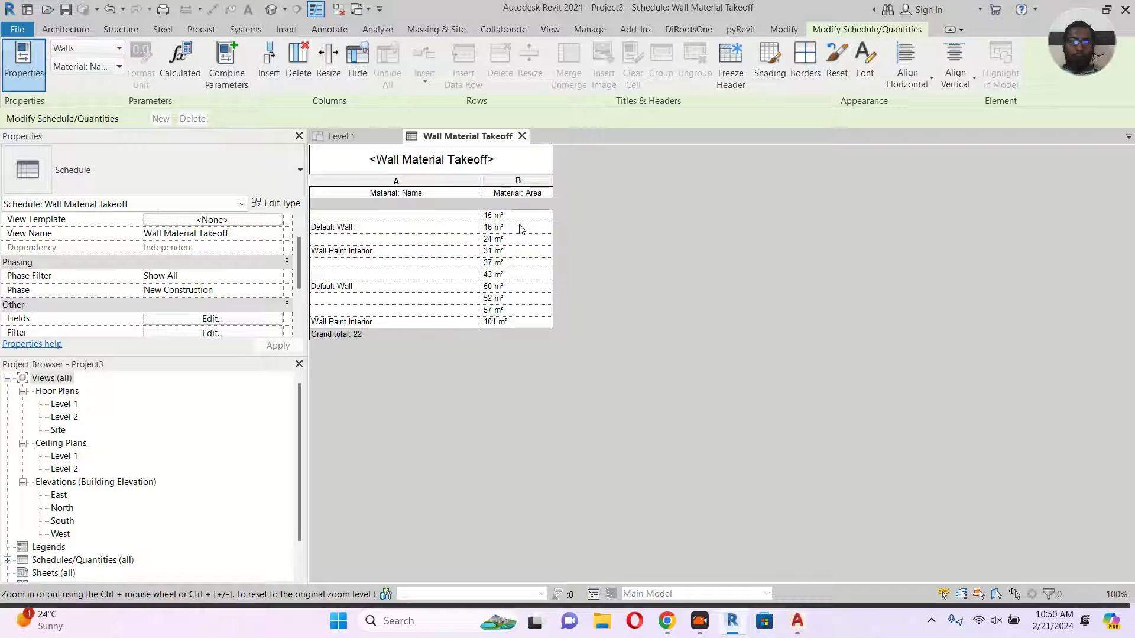
# Format the Material: Area field of the takeoff to calculate totals
pyautogui.click(248, 322)
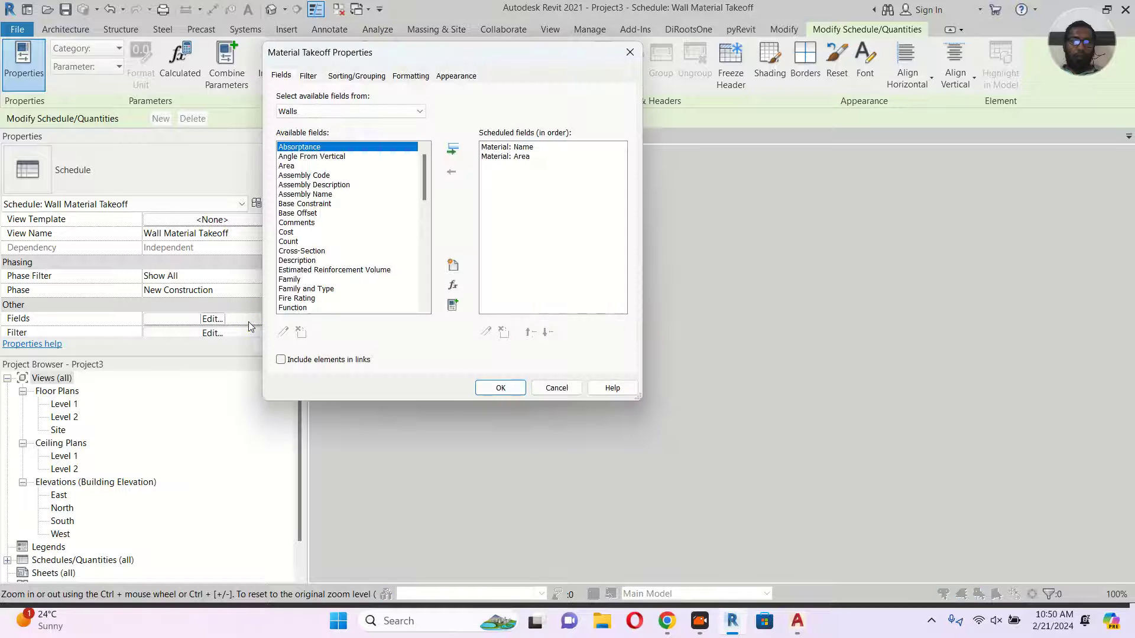
pyautogui.click(415, 78)
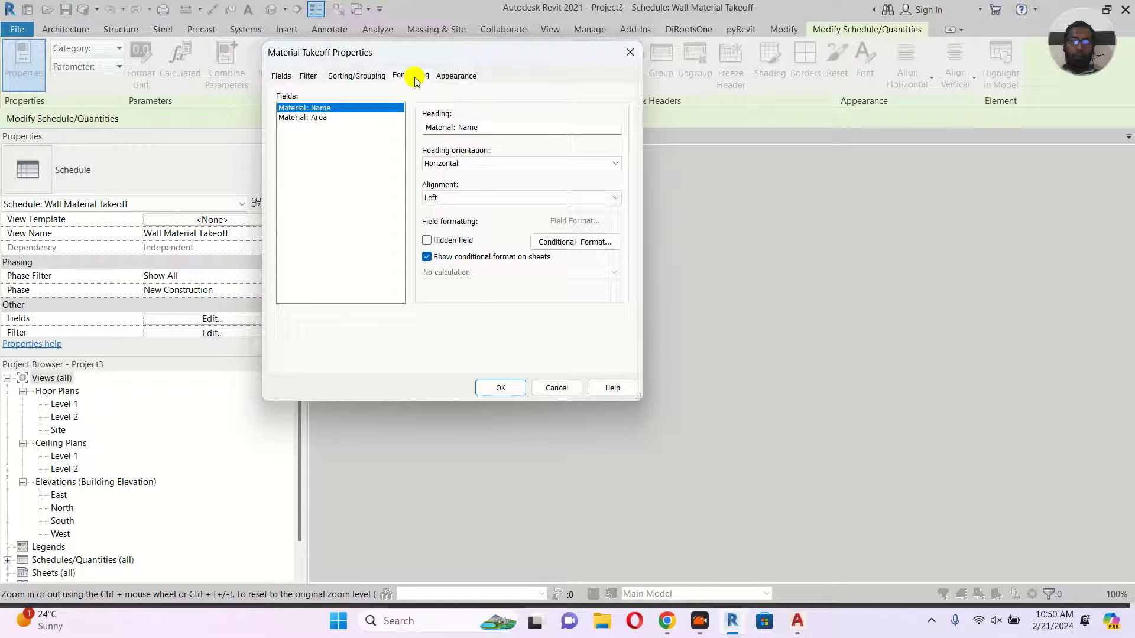
pyautogui.click(305, 117)
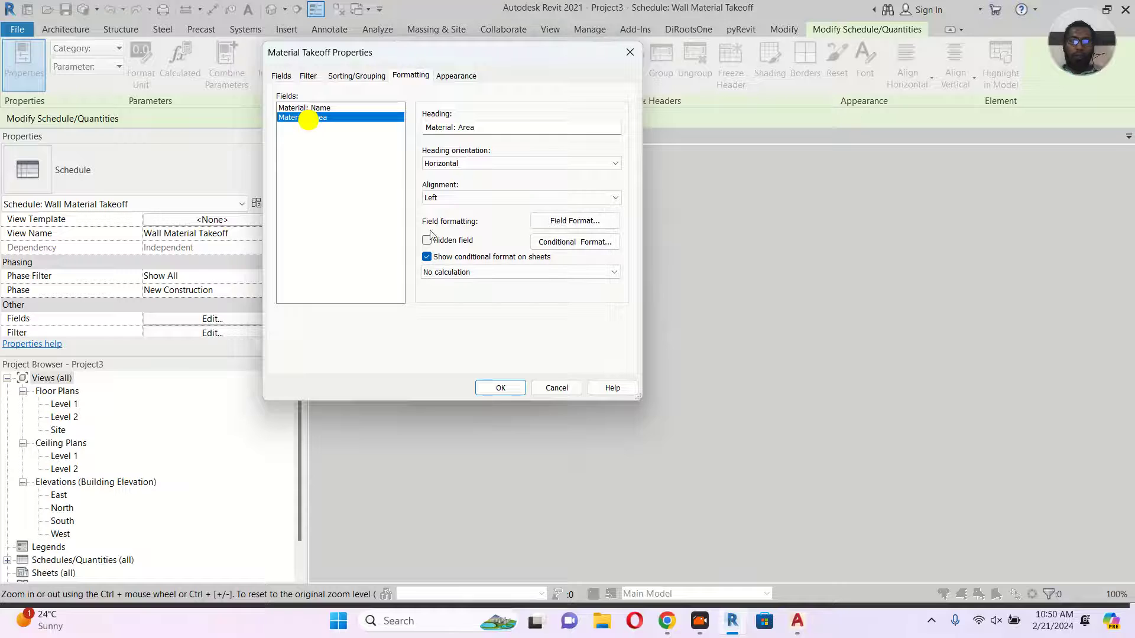
pyautogui.click(473, 272)
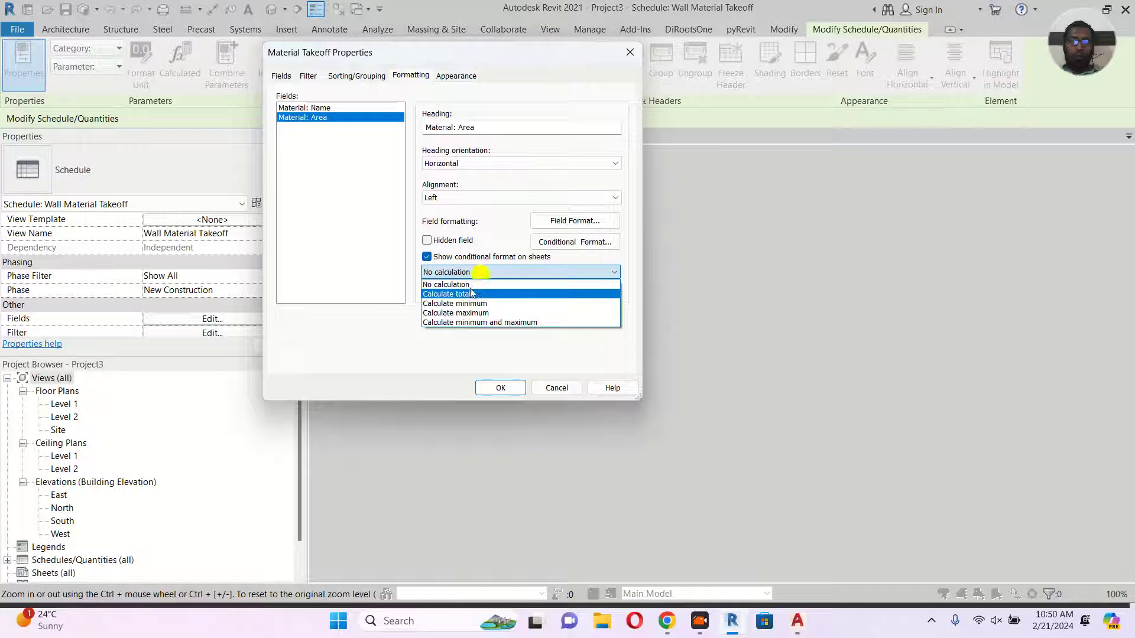
pyautogui.click(476, 295)
pyautogui.click(501, 388)
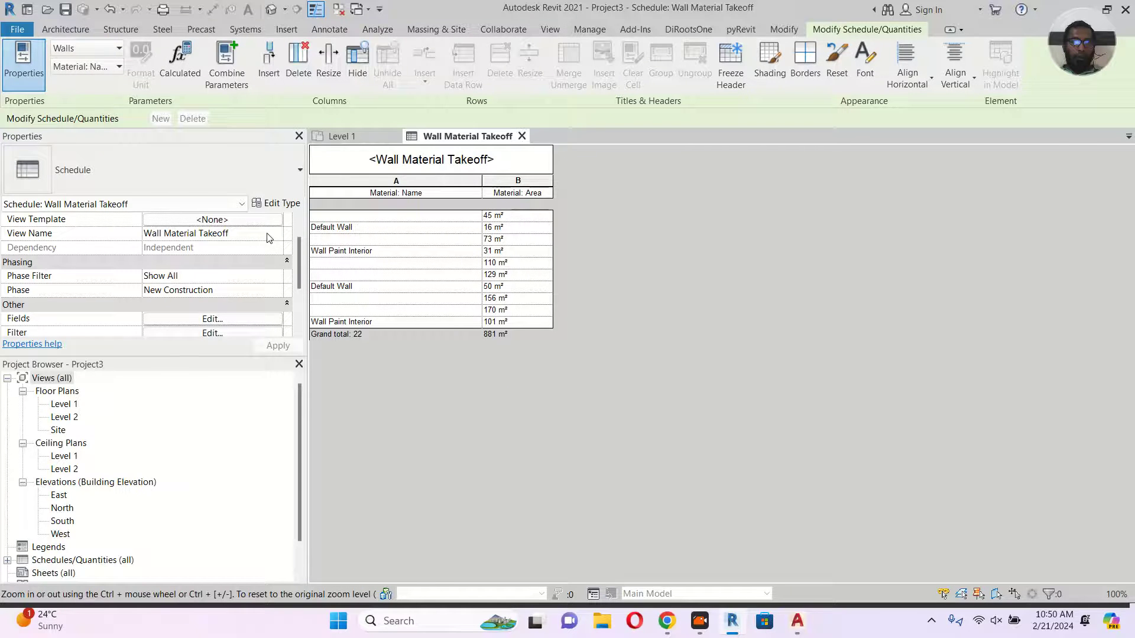
# Change the takeoff's primary sorting field to Material: Name
pyautogui.click(236, 319)
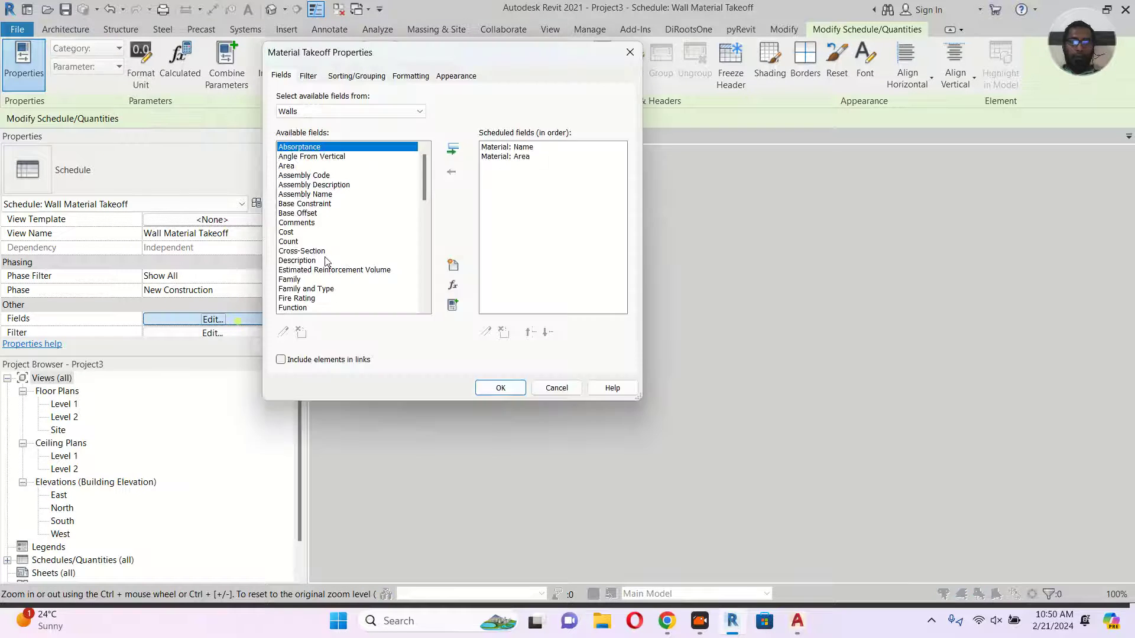
pyautogui.click(349, 75)
pyautogui.click(393, 99)
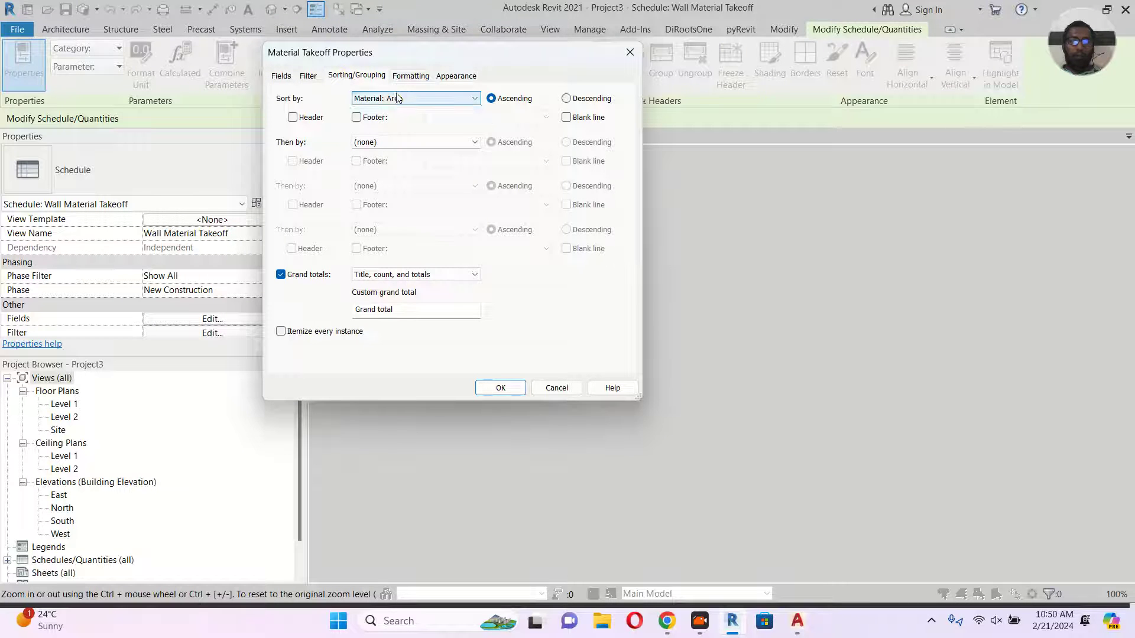
pyautogui.click(407, 121)
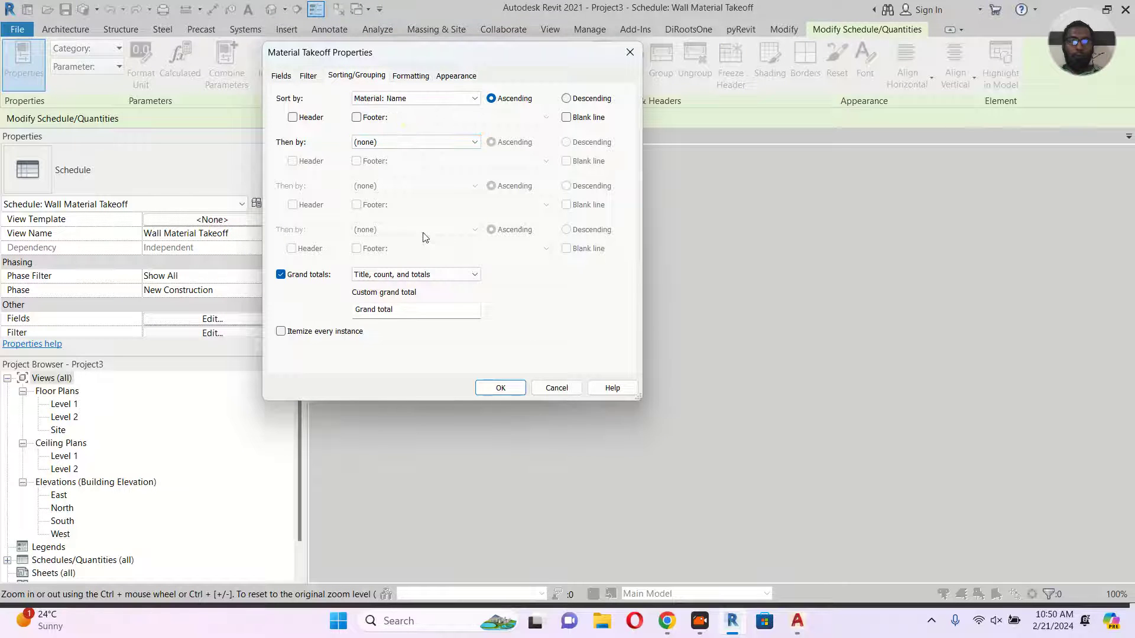
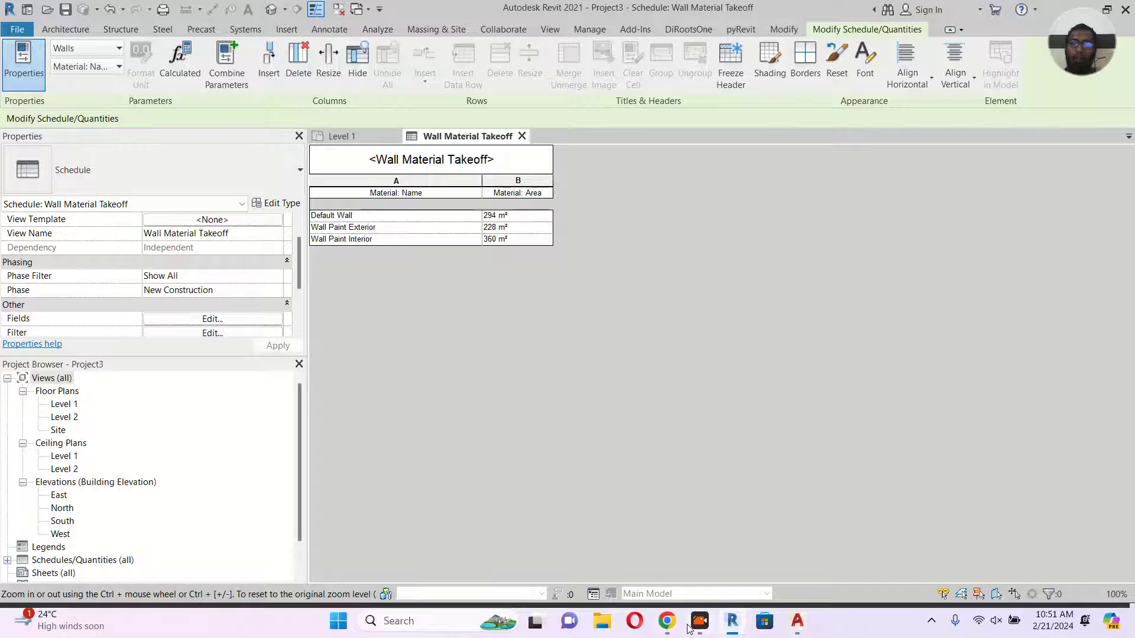
# Switch to Chrome, examine the worked paint quantity example on the Resene paint calculator page found in the search results, and return to Revit
pyautogui.click(668, 622)
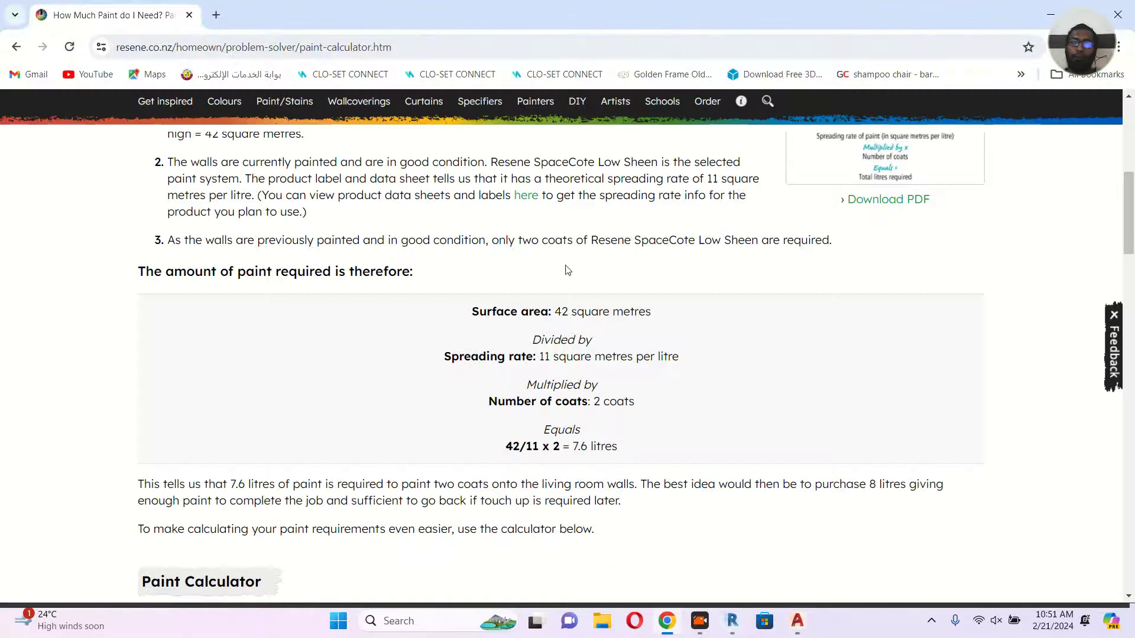
pyautogui.click(16, 47)
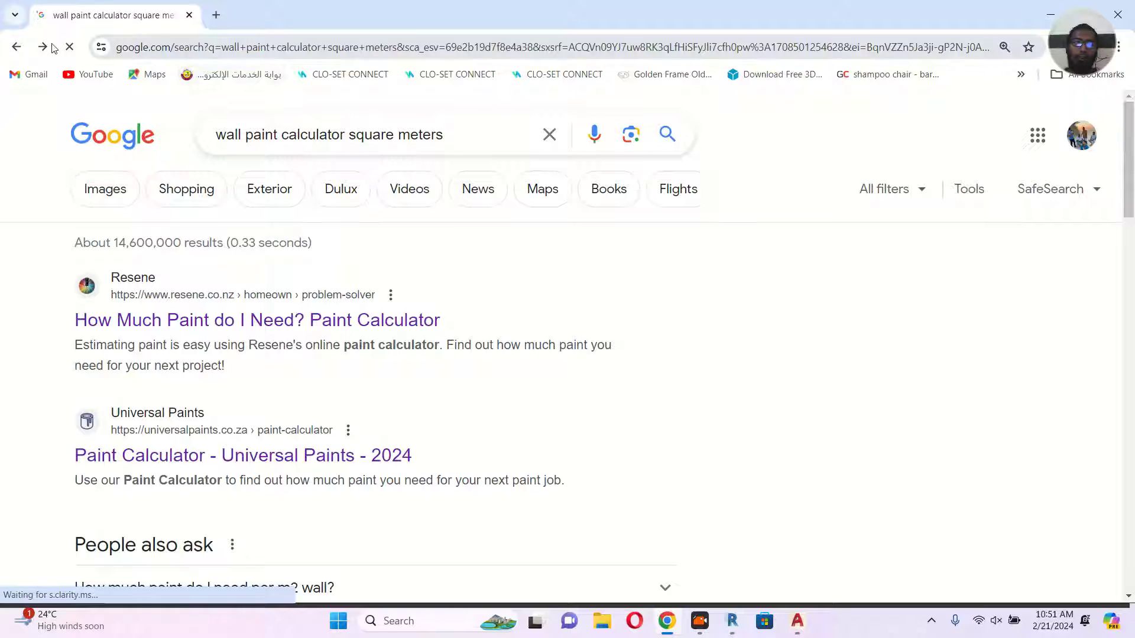
pyautogui.click(255, 323)
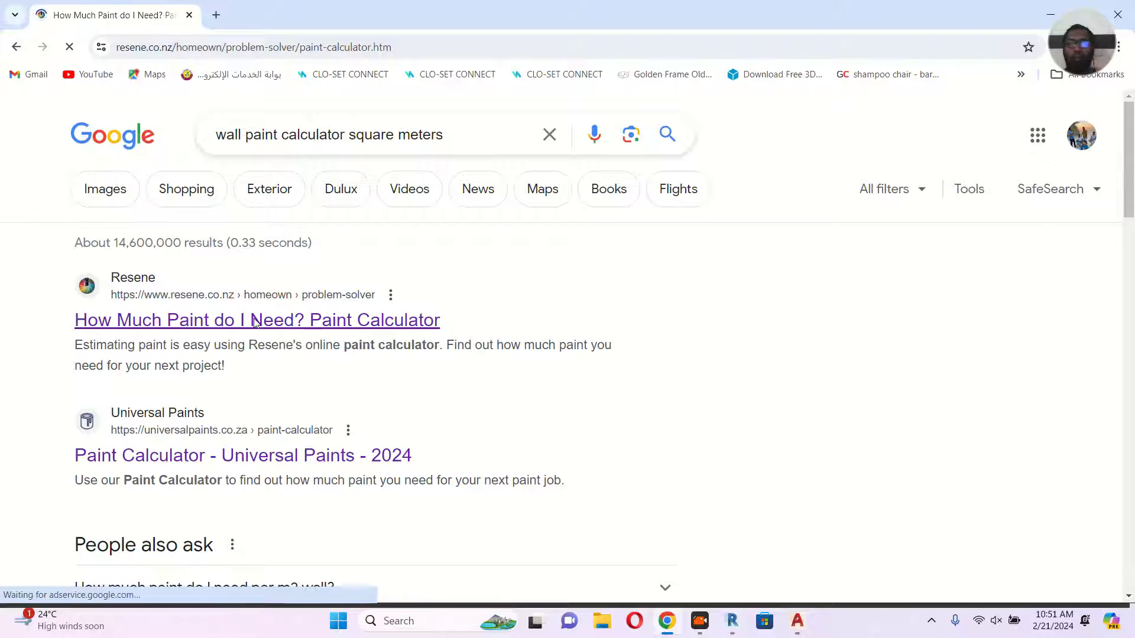
pyautogui.scroll(-12, 312, 314)
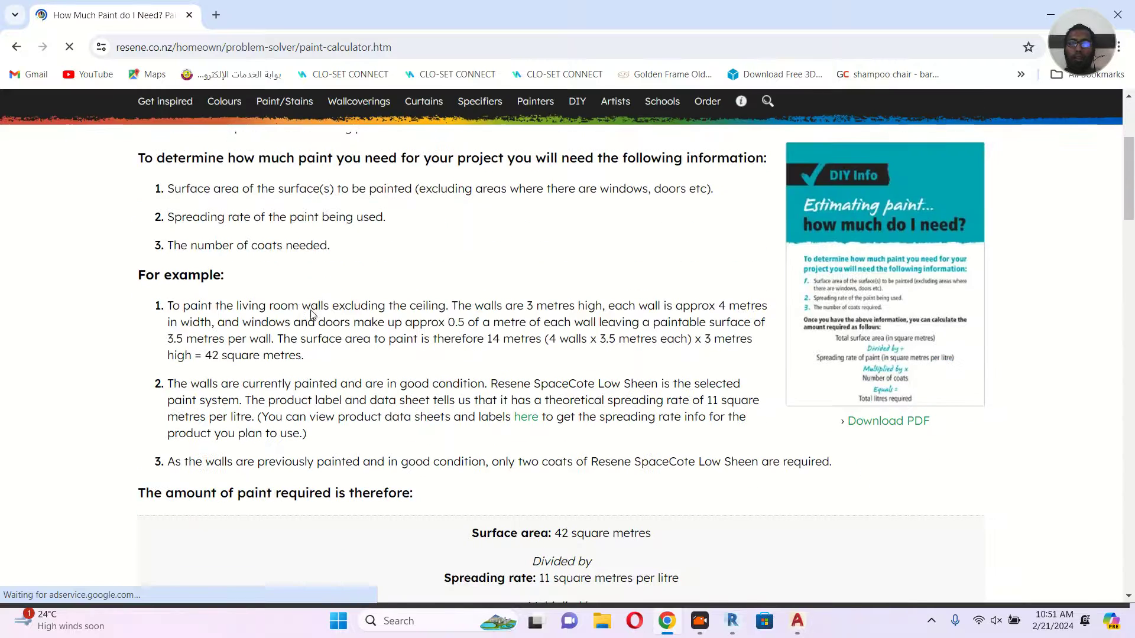
pyautogui.scroll(3, 313, 309)
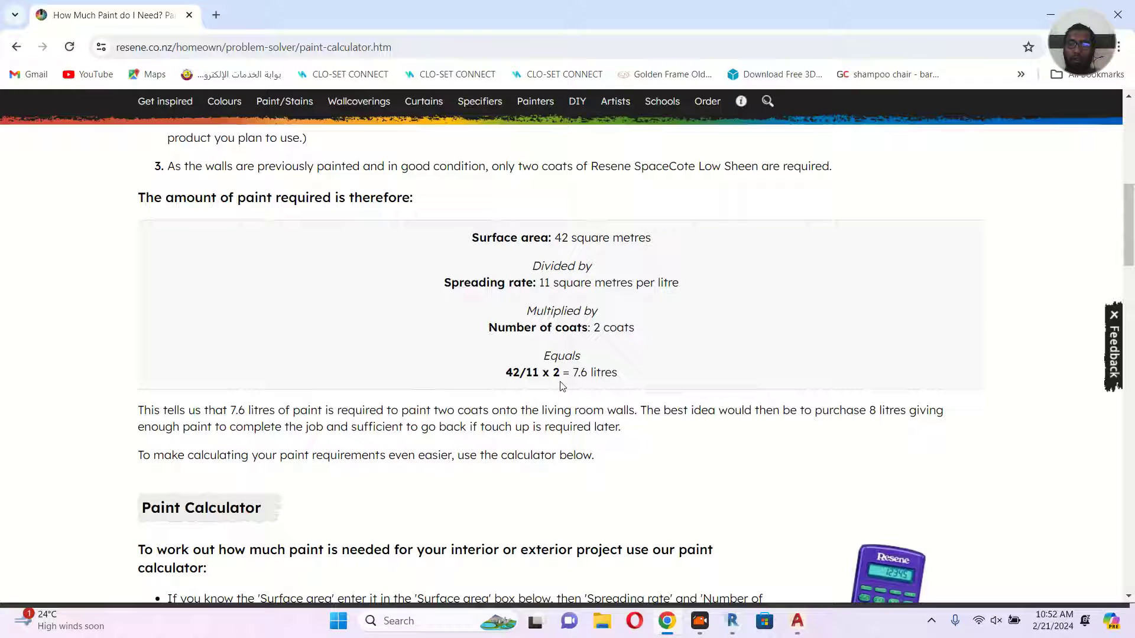
pyautogui.click(732, 626)
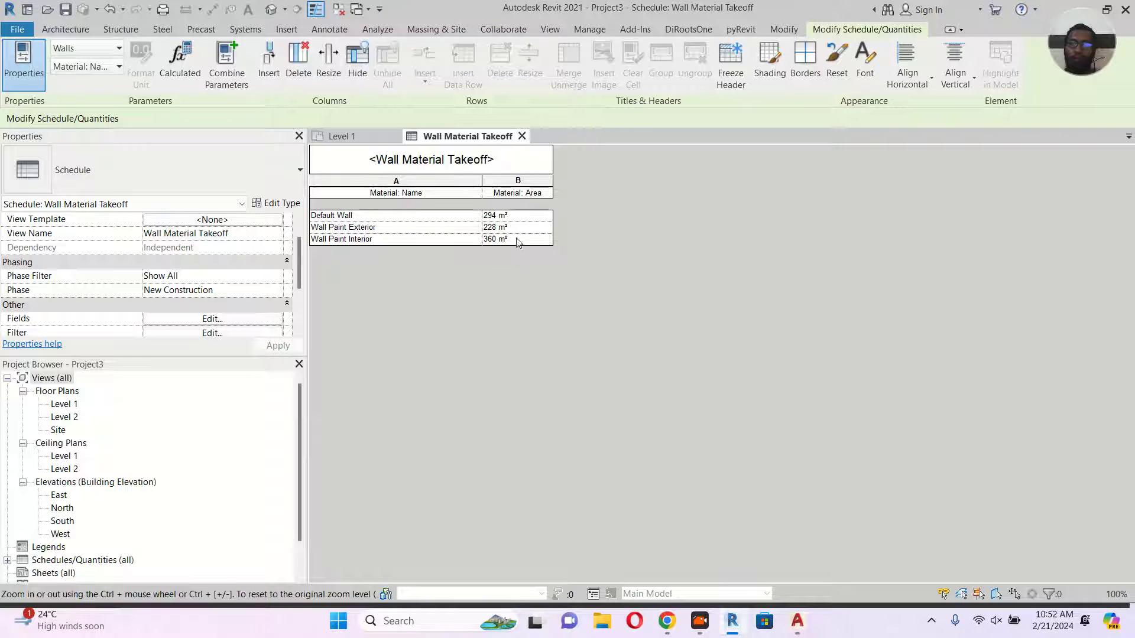
pyautogui.click(213, 319)
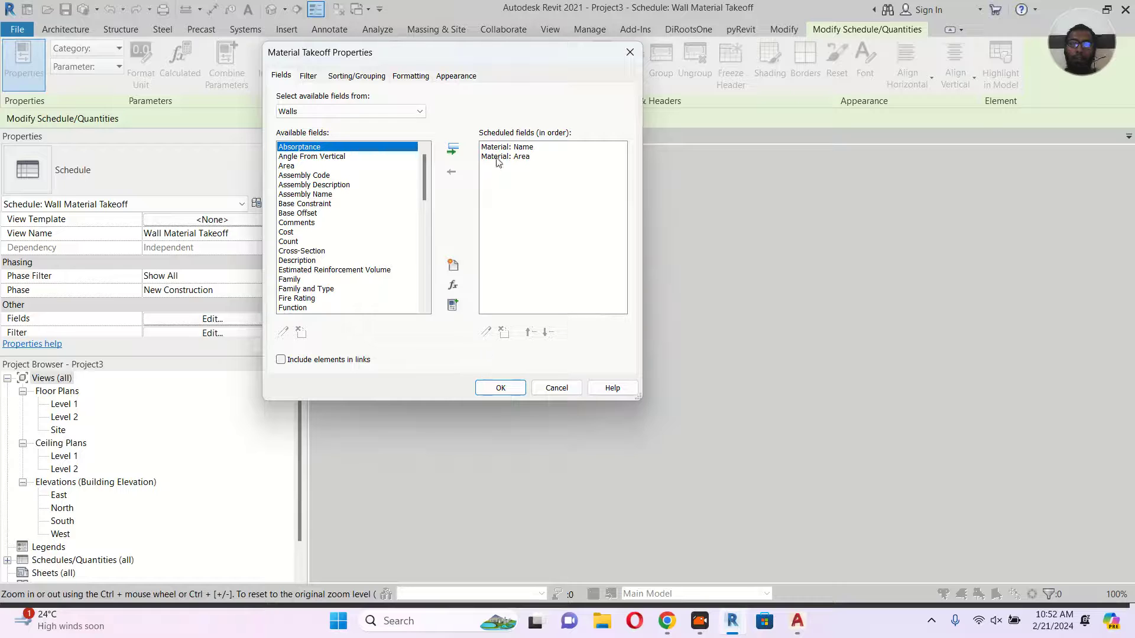
pyautogui.click(452, 285)
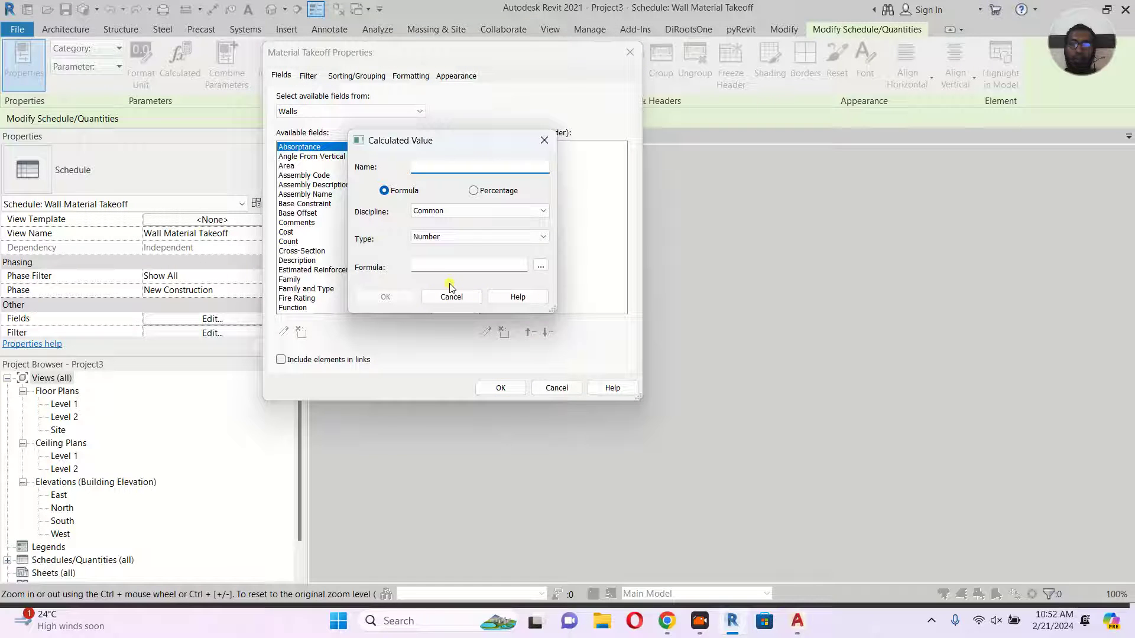
pyautogui.click(539, 265)
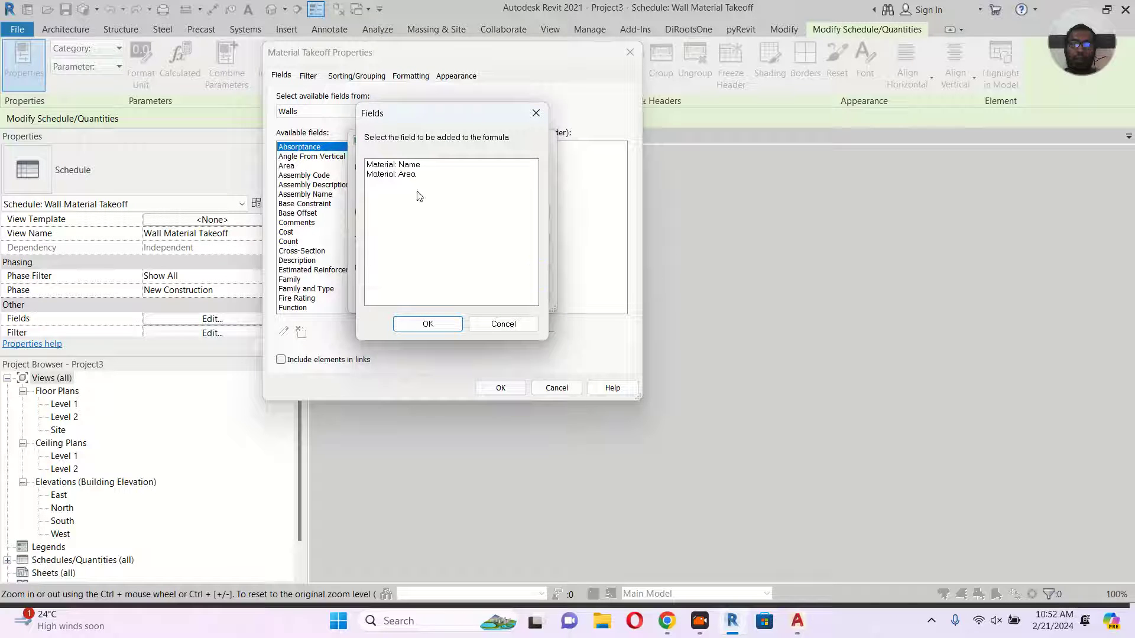
pyautogui.click(411, 175)
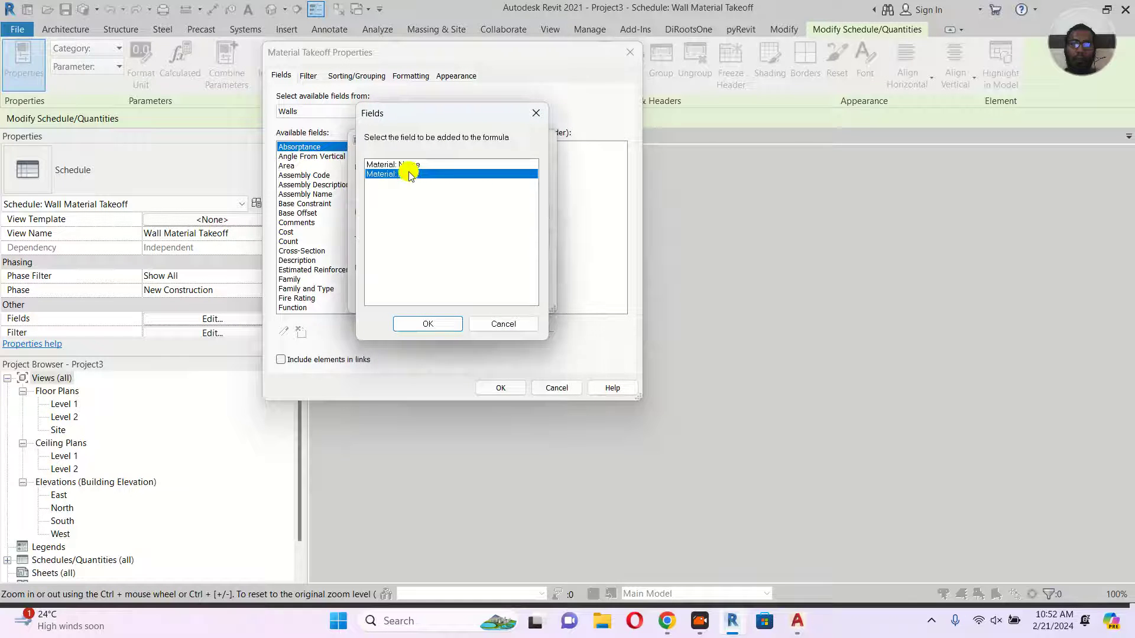
pyautogui.doubleClick(411, 175)
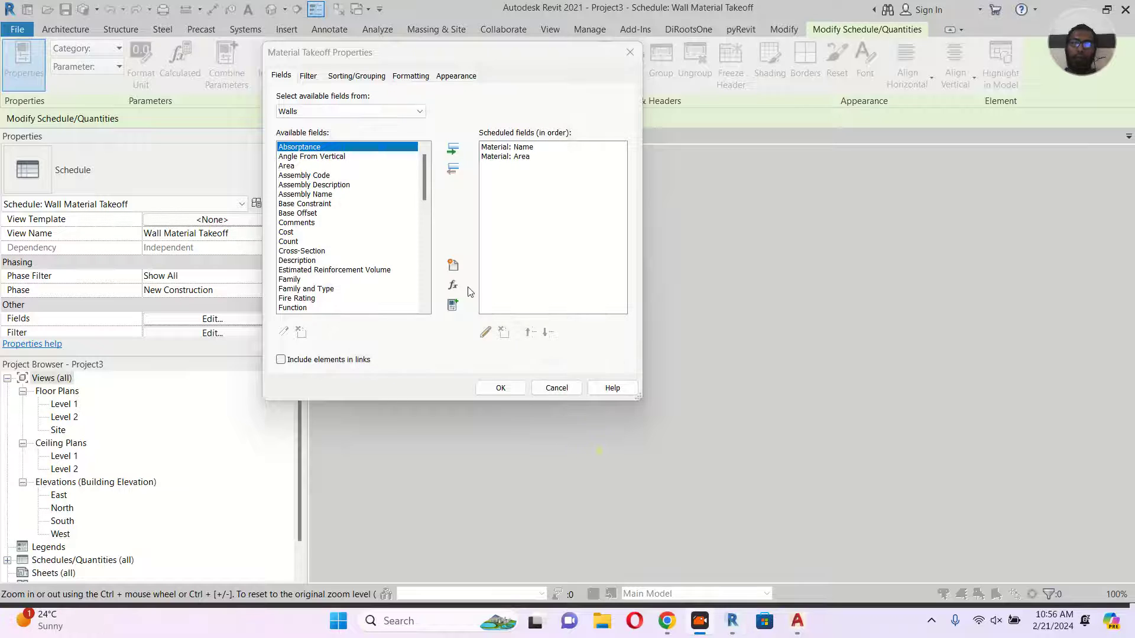
# Start a new calculated value for the takeoff and name it Required Paint
pyautogui.moveTo(461, 54); pyautogui.dragTo(581, 85)
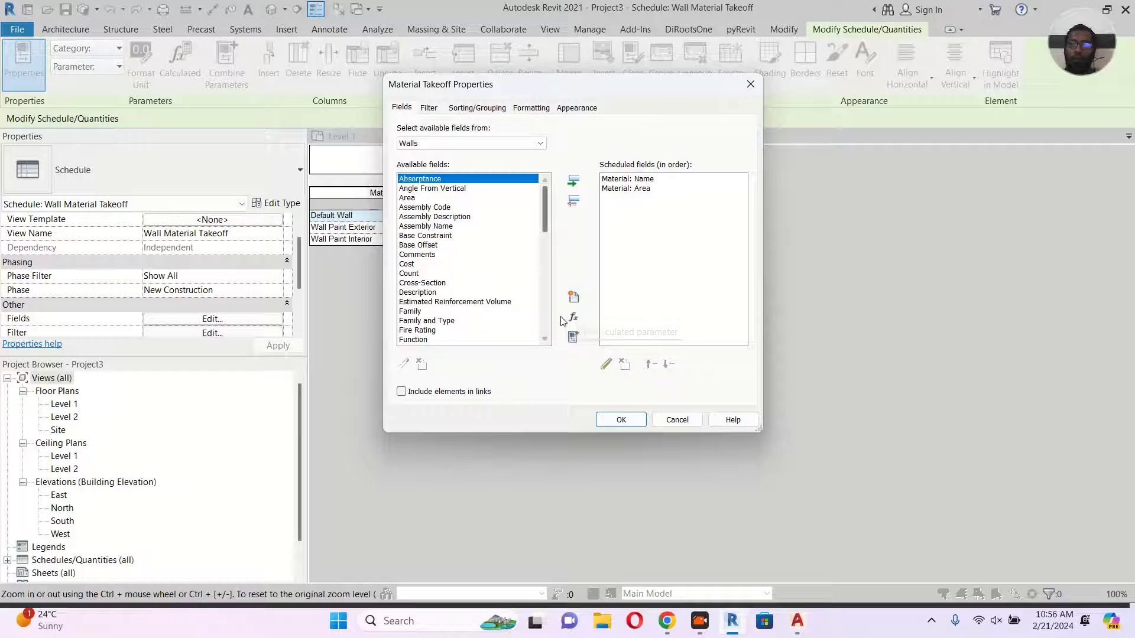
pyautogui.click(632, 190)
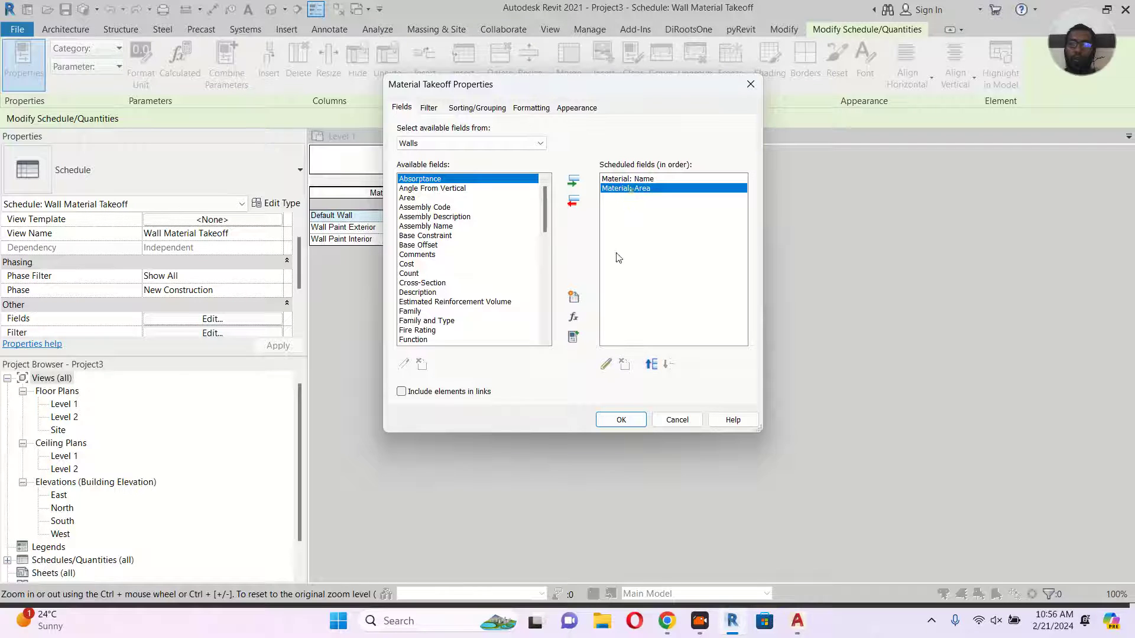
pyautogui.click(574, 320)
pyautogui.click(562, 206)
pyautogui.write('Re')
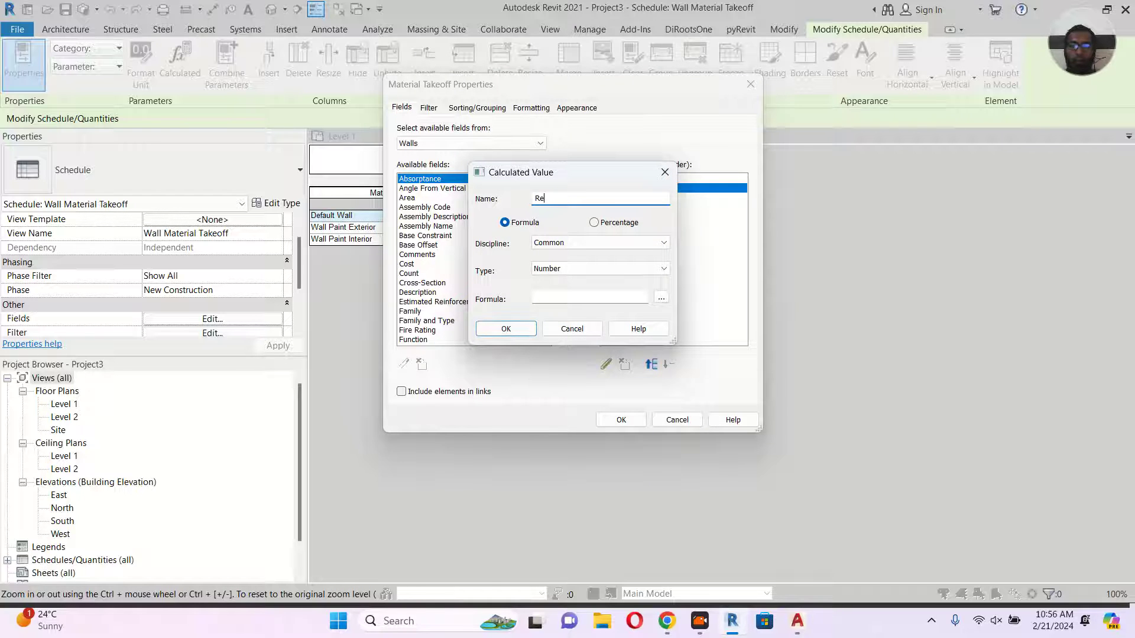
pyautogui.write('quired Paint')
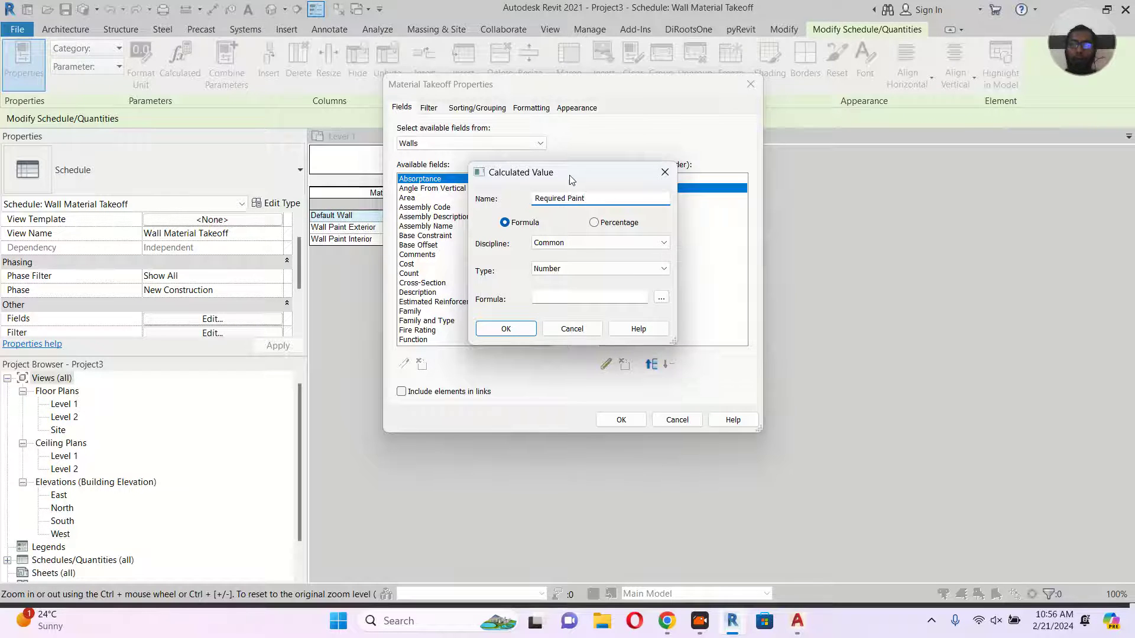
# Define the Required Paint formula as Material: Area / 11 with type Number, and add the field to the takeoff table
pyautogui.click(662, 297)
pyautogui.doubleClick(523, 205)
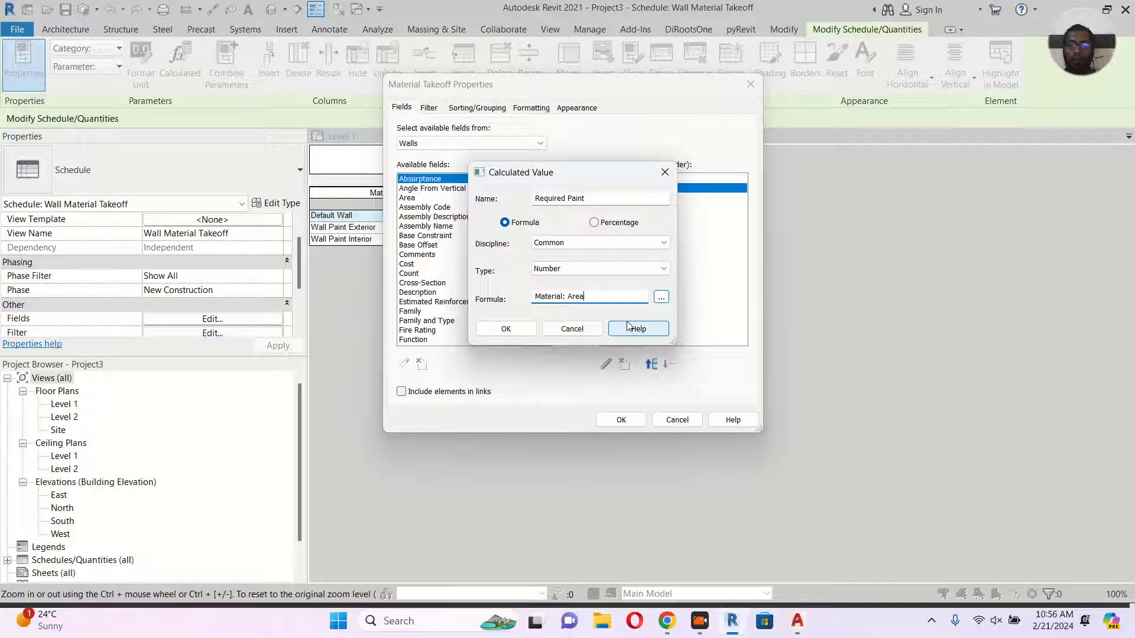
pyautogui.write('/')
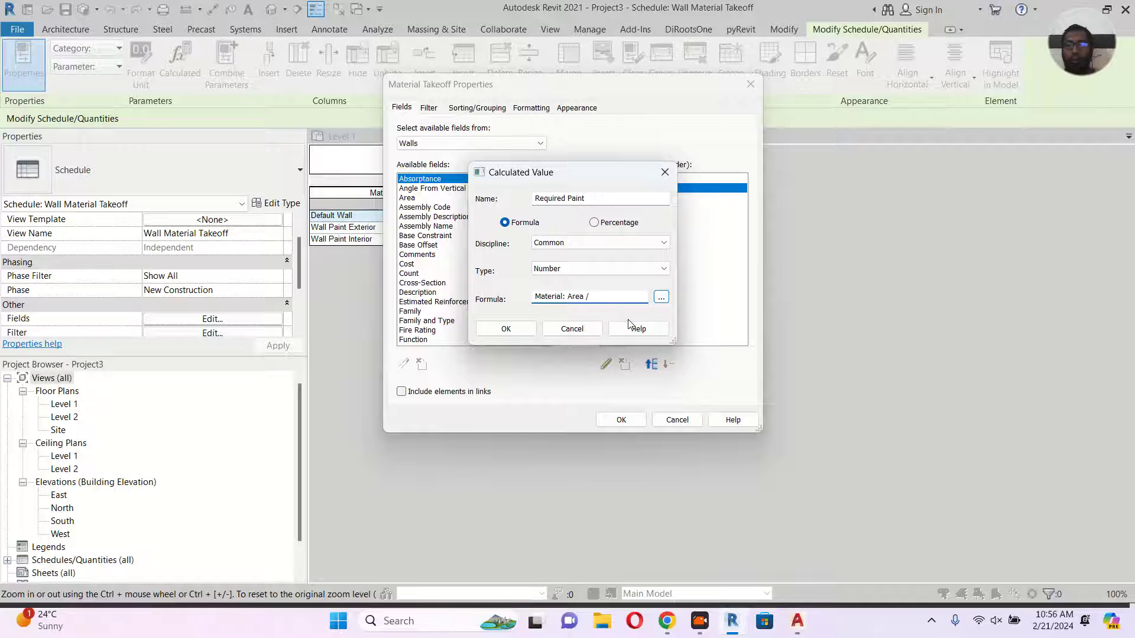
pyautogui.write(' 11')
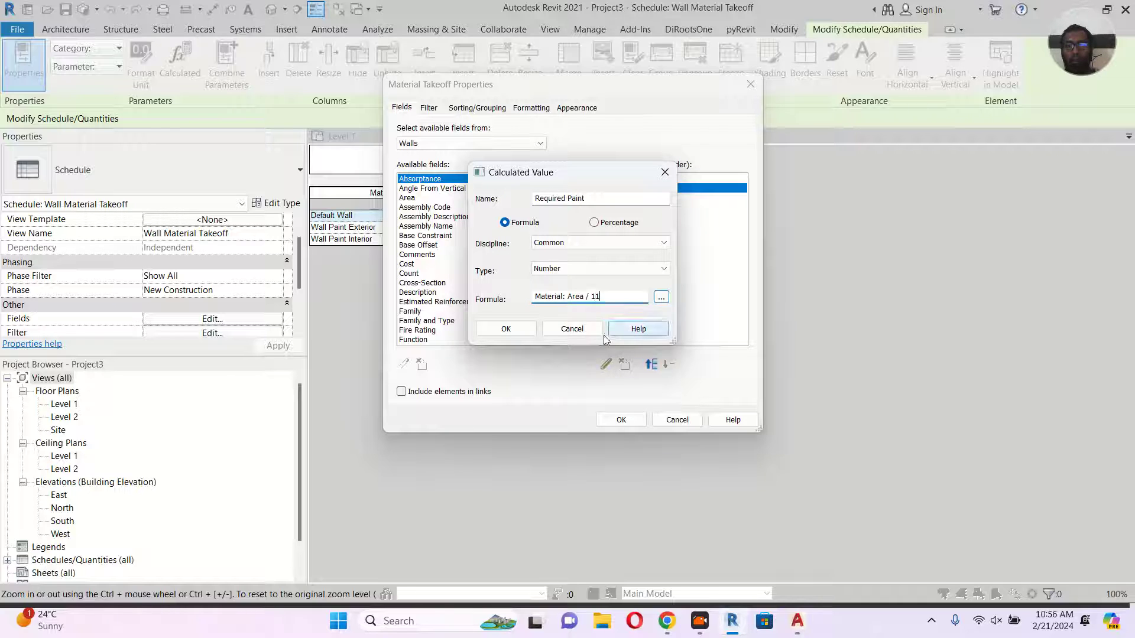
pyautogui.click(516, 331)
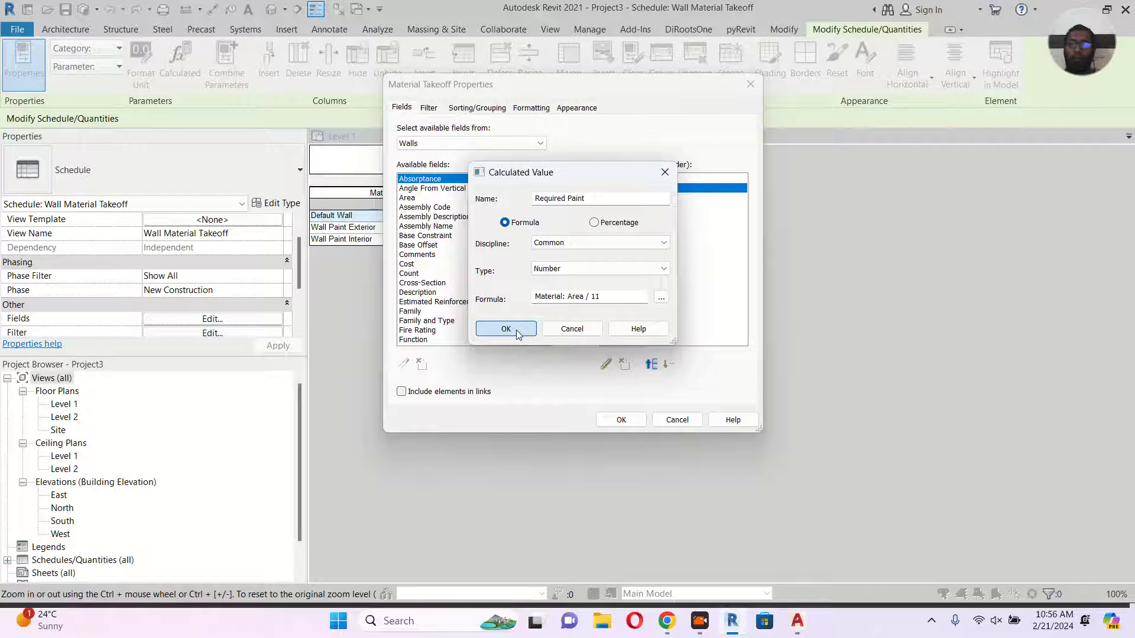
pyautogui.click(518, 332)
pyautogui.click(632, 419)
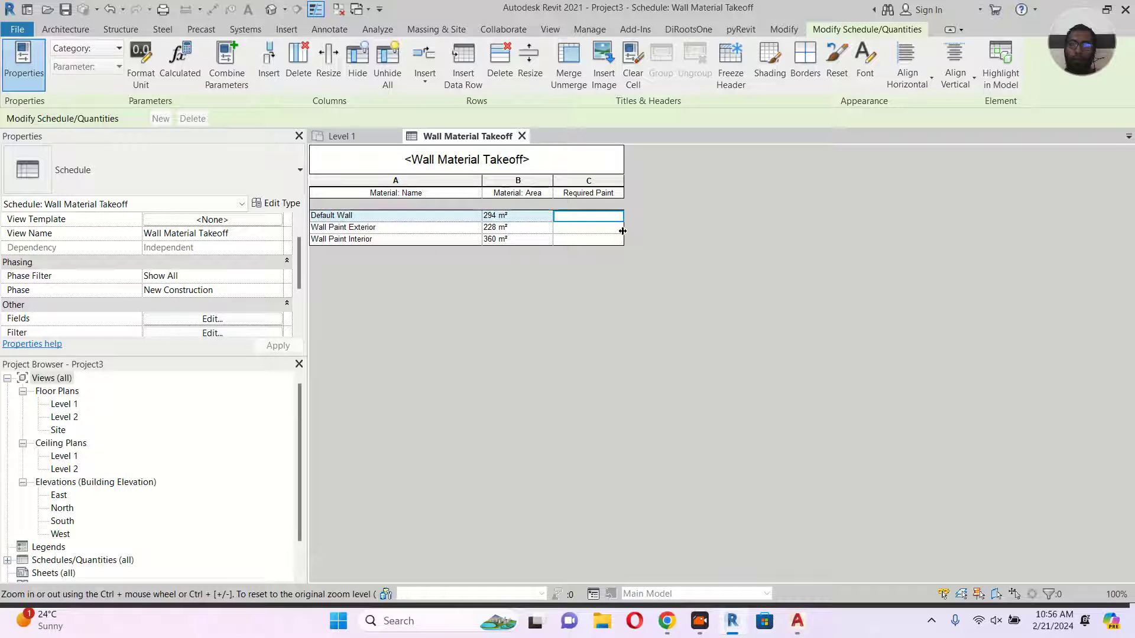
# Format the takeoff's Required Paint field to calculate totals, and widen its column slightly
pyautogui.click(262, 319)
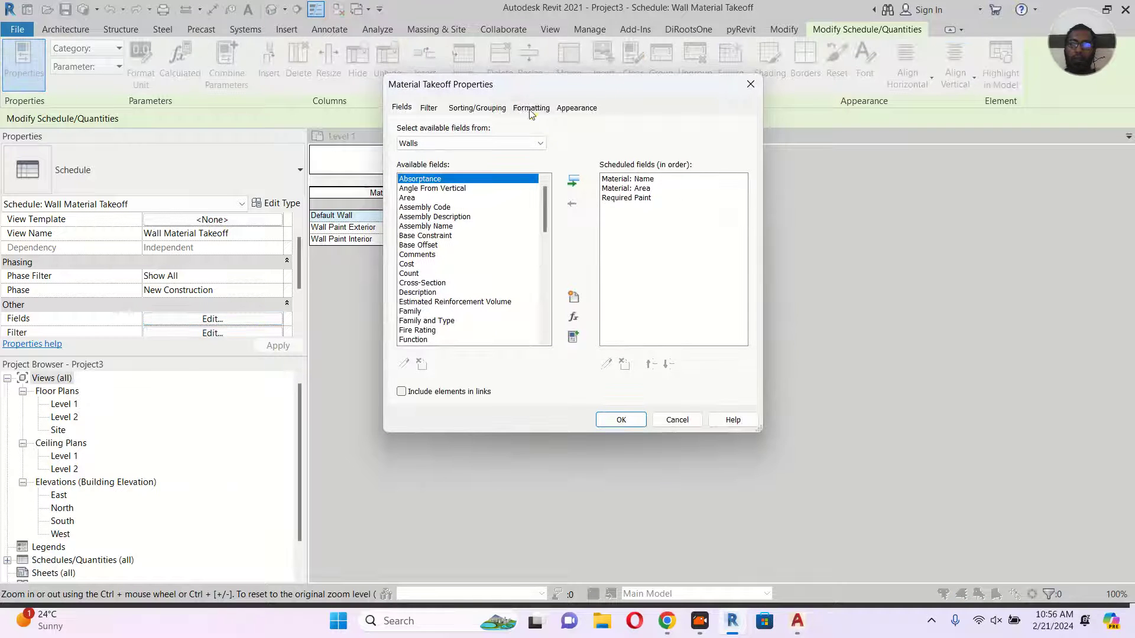
pyautogui.click(530, 108)
pyautogui.click(436, 159)
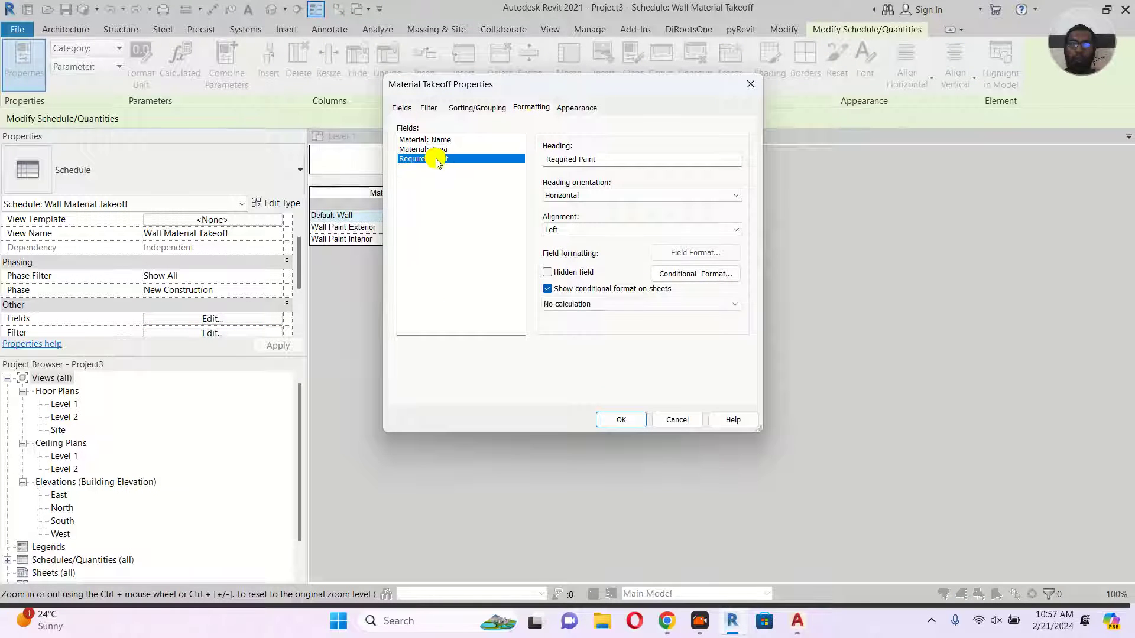
pyautogui.click(635, 304)
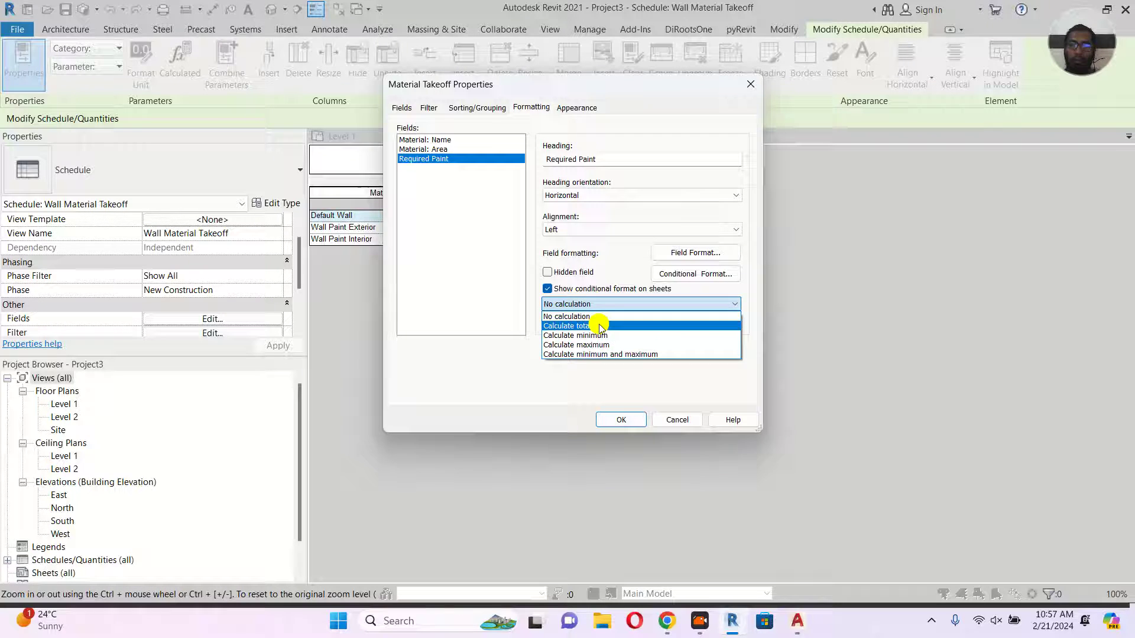
pyautogui.click(598, 326)
pyautogui.click(621, 419)
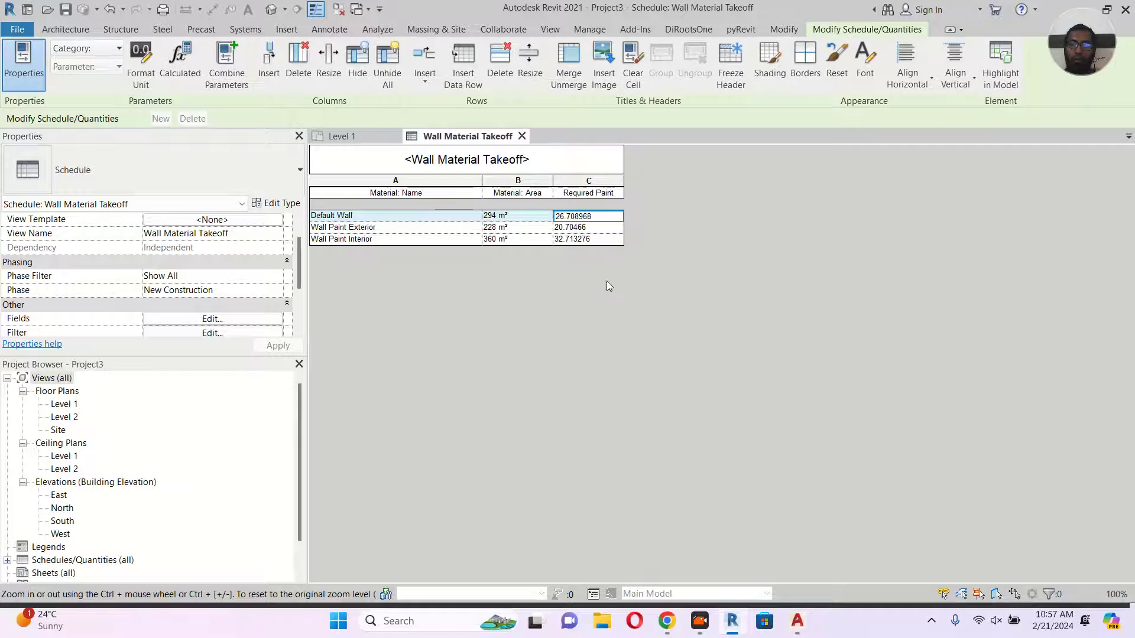
pyautogui.moveTo(624, 187); pyautogui.dragTo(648, 191)
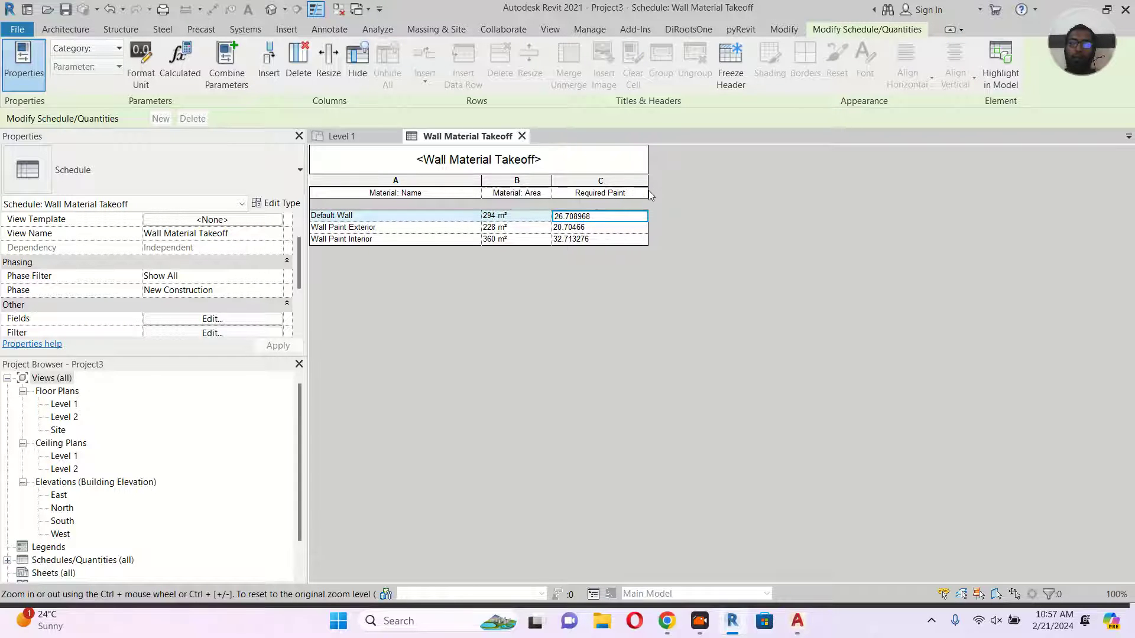
# On the Level 1 plan, draw a vertical Generic - 200mm Partion wall about 3300 mm long from the upper exterior wall to the horizontal partition
pyautogui.click(349, 136)
pyautogui.click(530, 279)
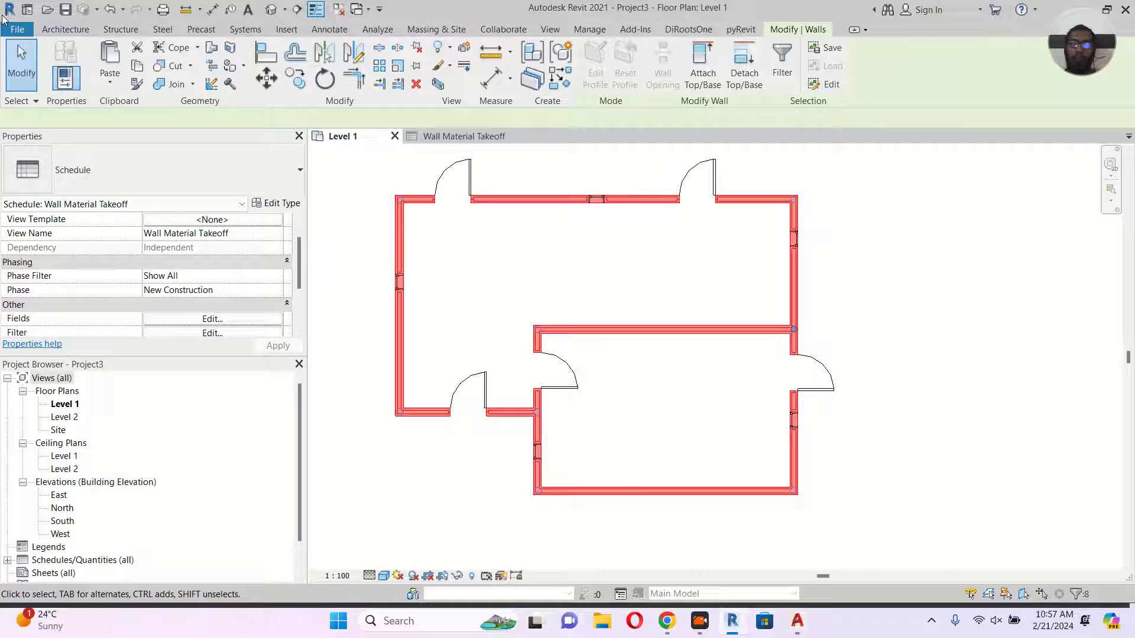
pyautogui.click(65, 30)
pyautogui.click(62, 64)
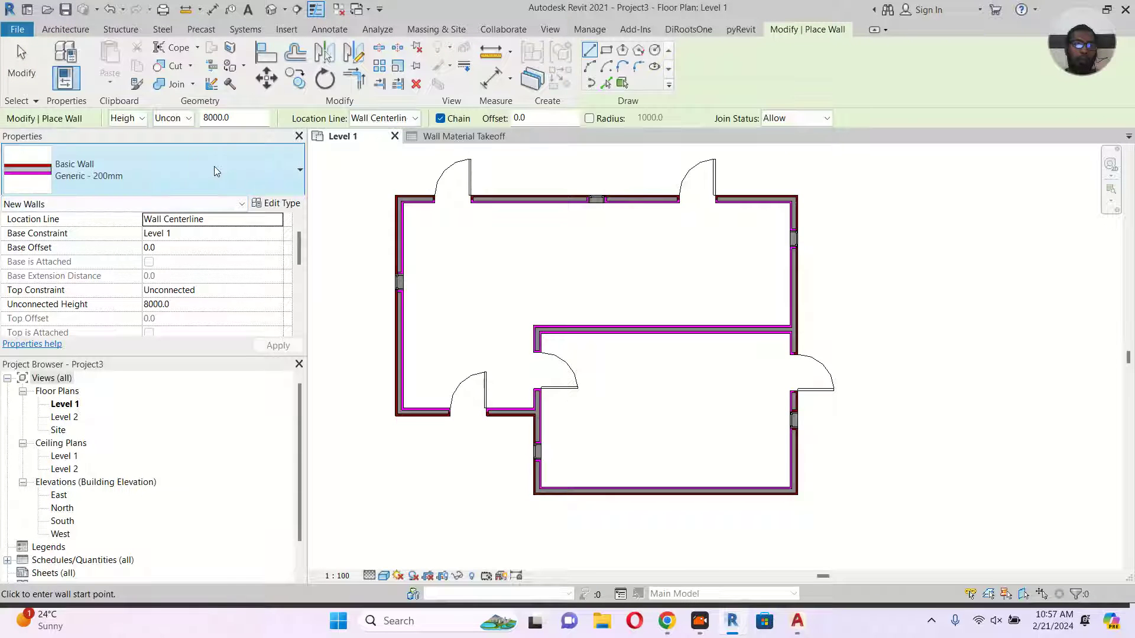
pyautogui.click(215, 171)
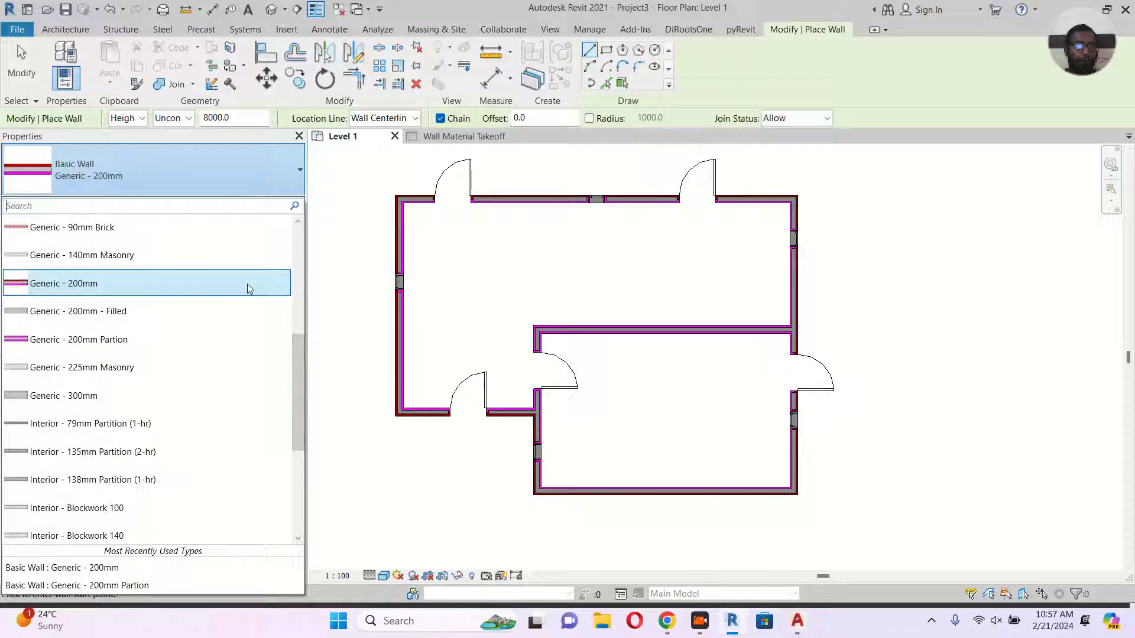
pyautogui.scroll(1, 248, 286)
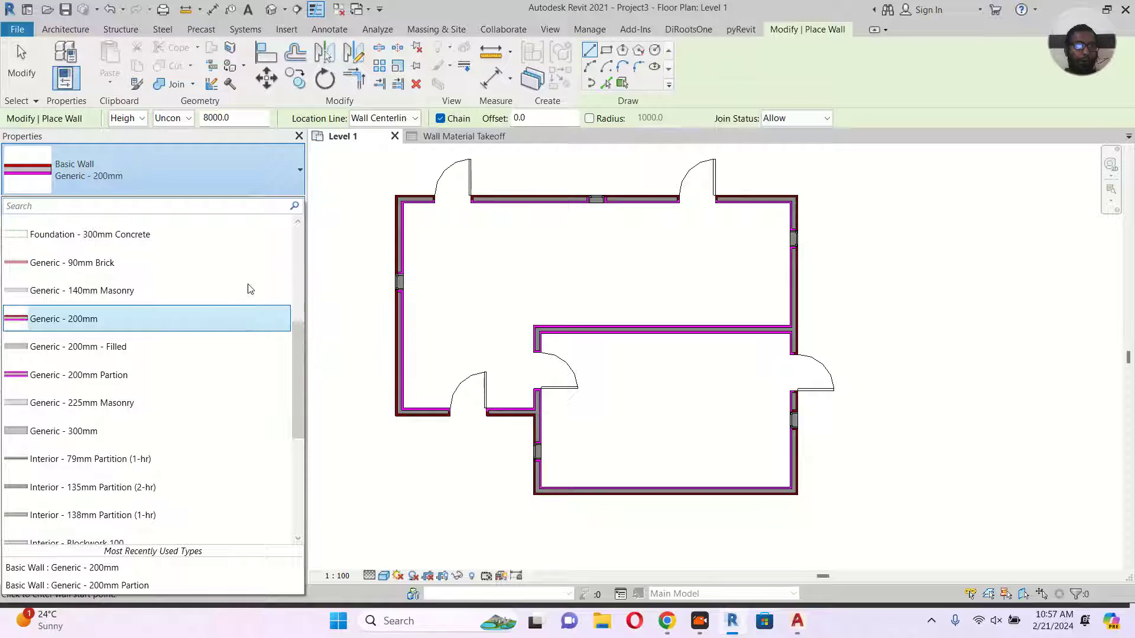
pyautogui.click(131, 376)
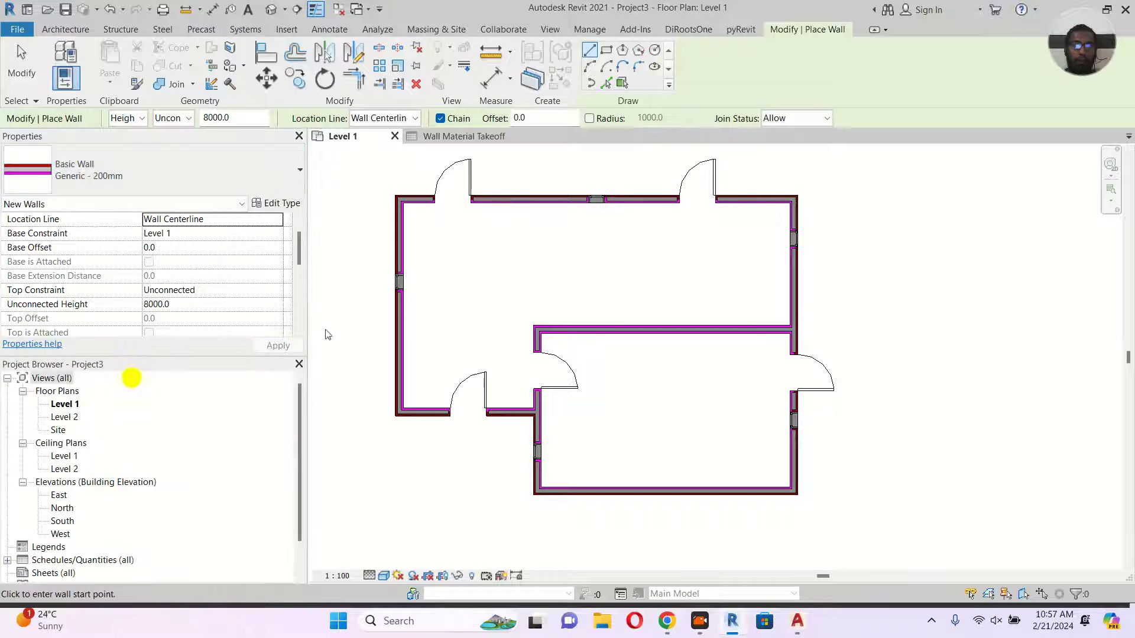
pyautogui.click(552, 204)
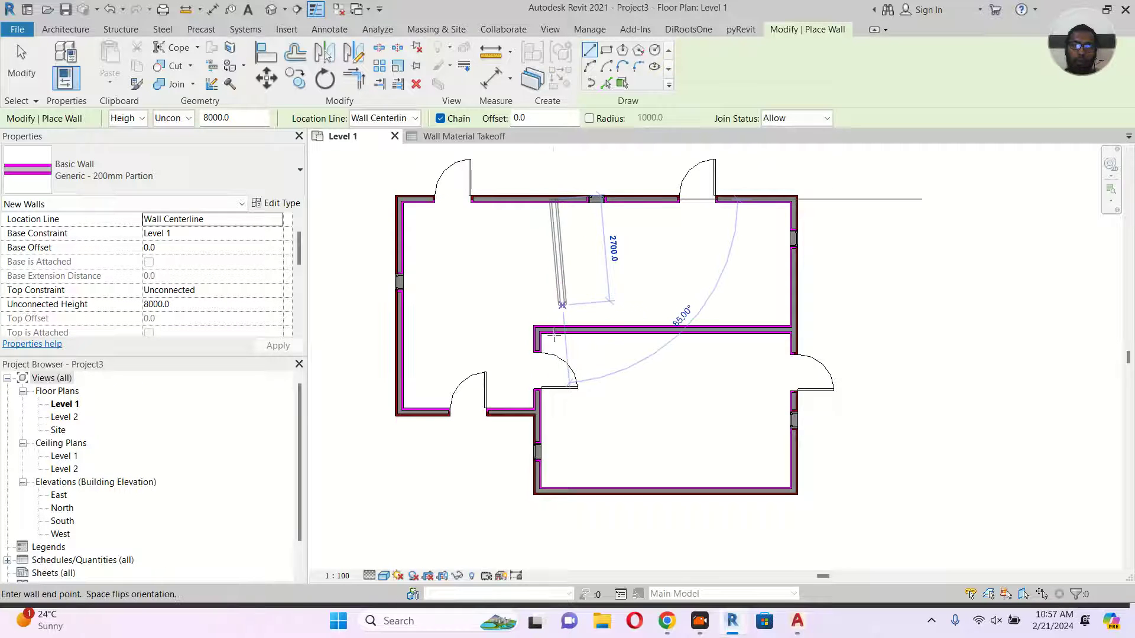
pyautogui.scroll(2, 553, 322)
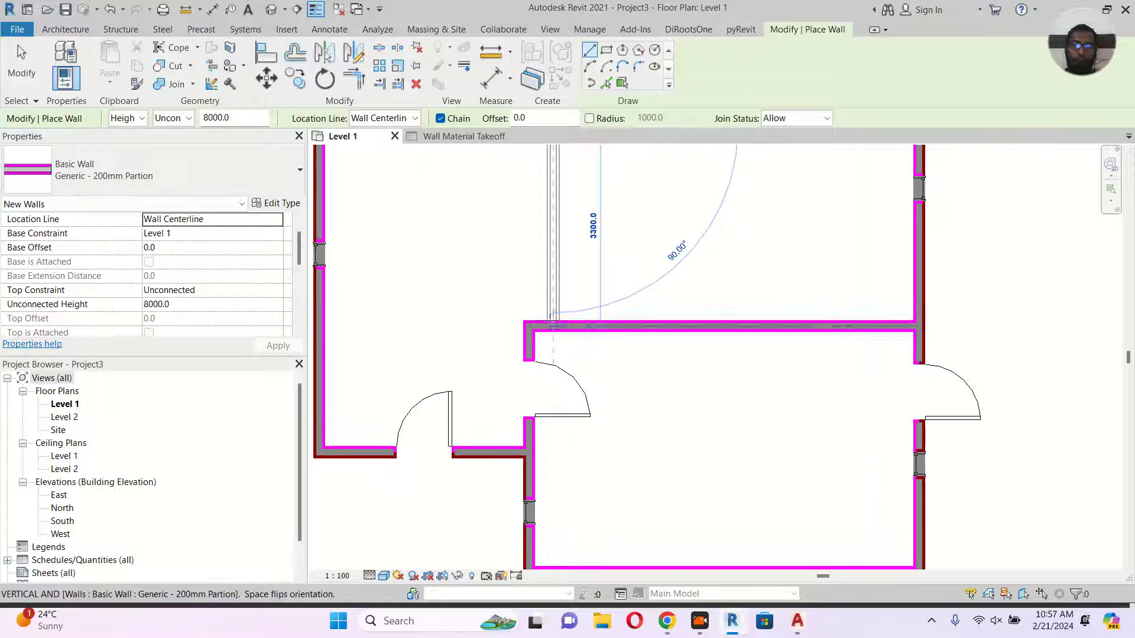
pyautogui.click(553, 320)
pyautogui.press('Escape')
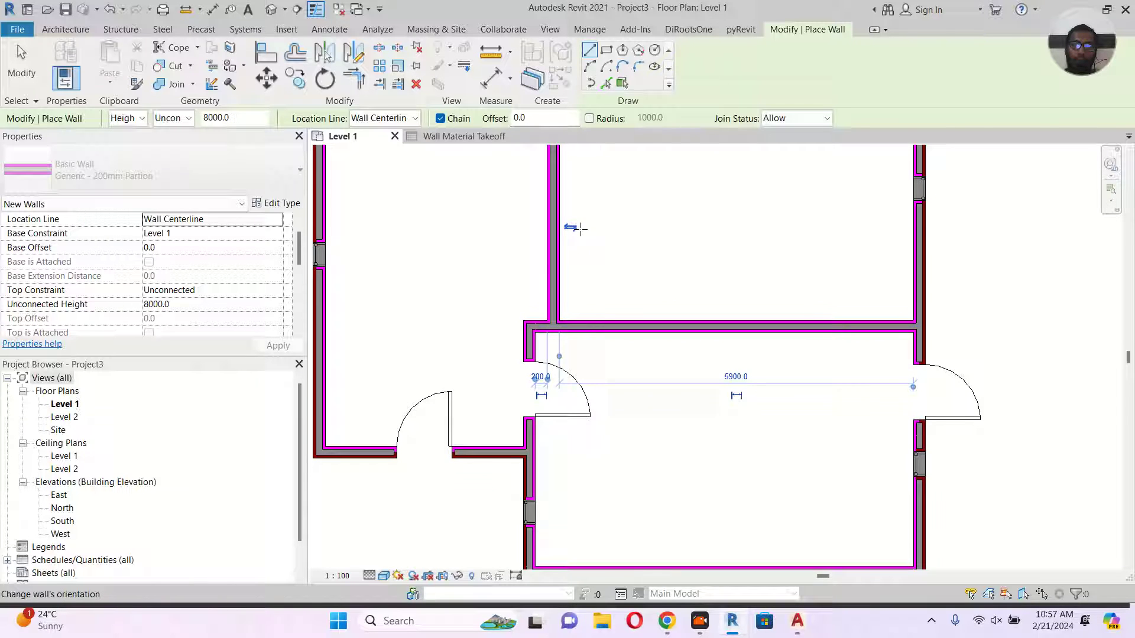
pyautogui.press('Escape')
# Compare the Wall Material Takeoff with the new partition undone and redone, and narrow the Required Paint column slightly
pyautogui.click(465, 137)
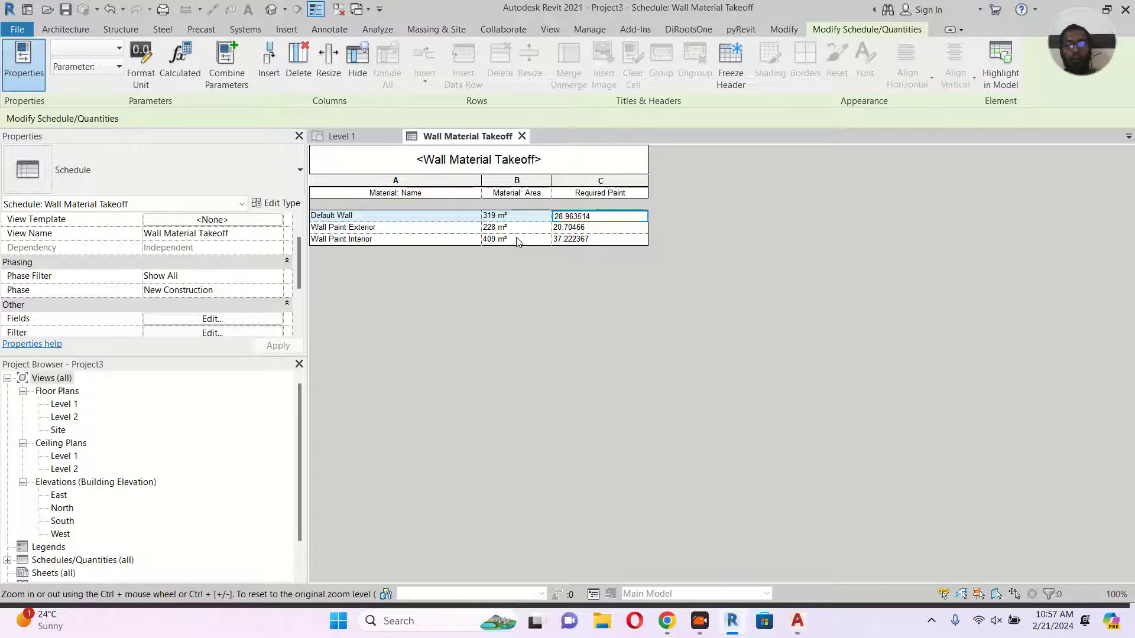
pyautogui.click(110, 10)
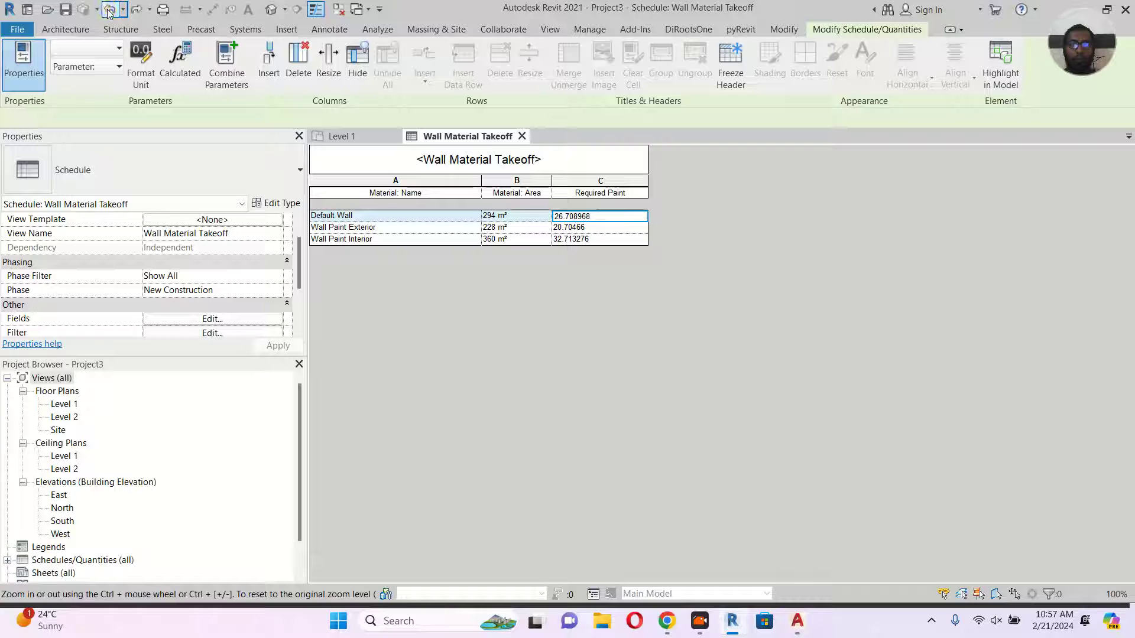
pyautogui.click(138, 11)
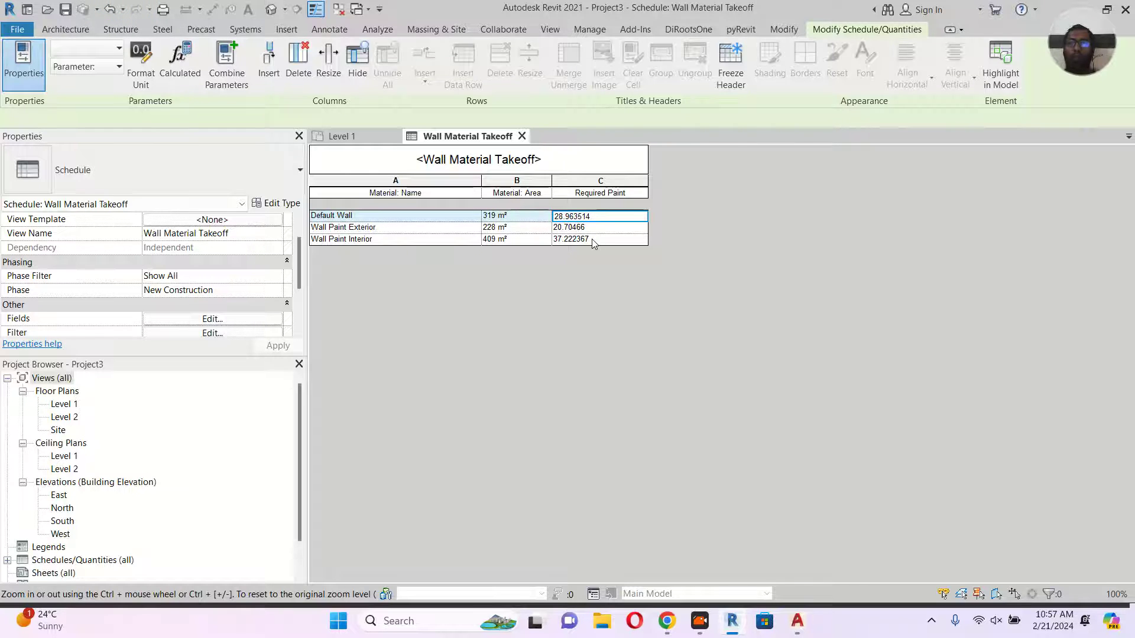
pyautogui.click(645, 180)
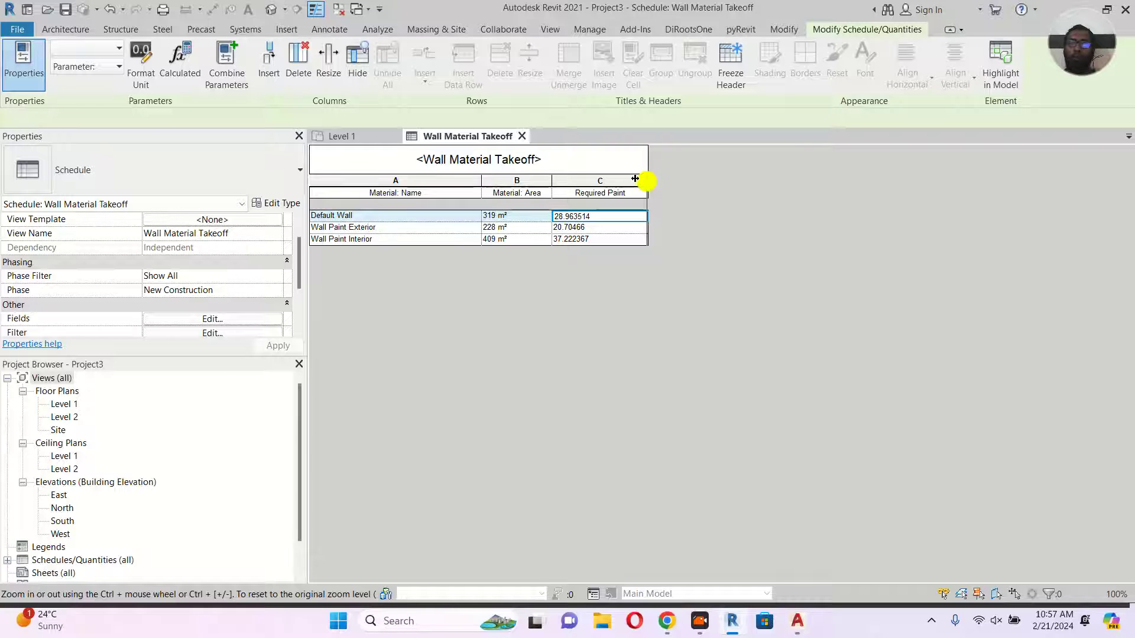
pyautogui.moveTo(635, 179); pyautogui.dragTo(637, 179)
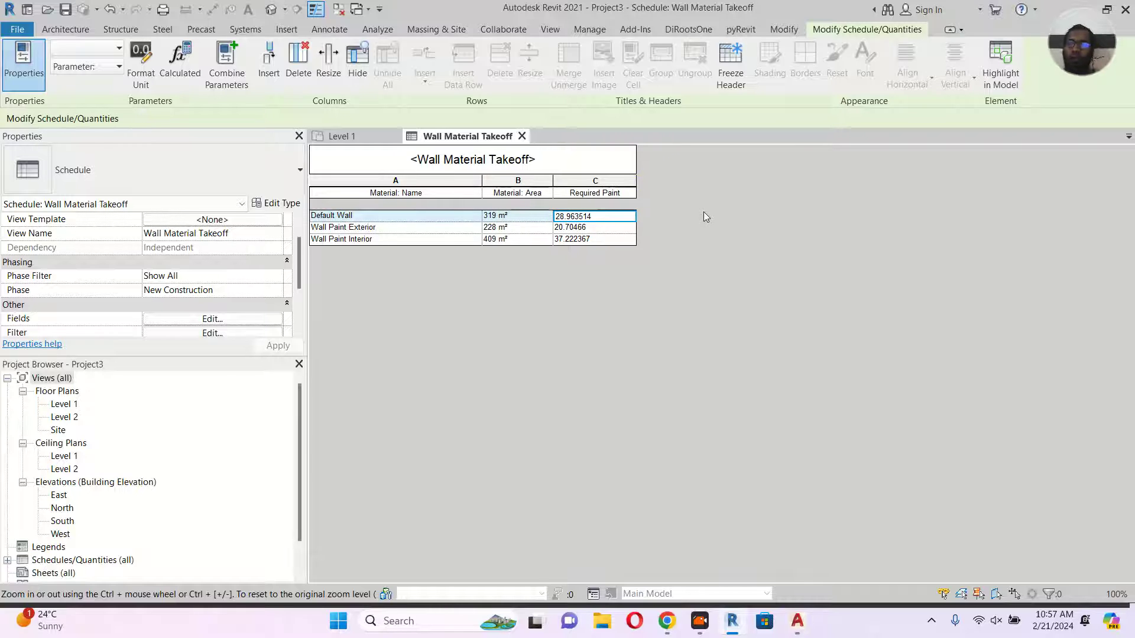
# Change the Required Paint formula to Material: Area / 11 m² * 2 to account for two coats
pyautogui.click(245, 318)
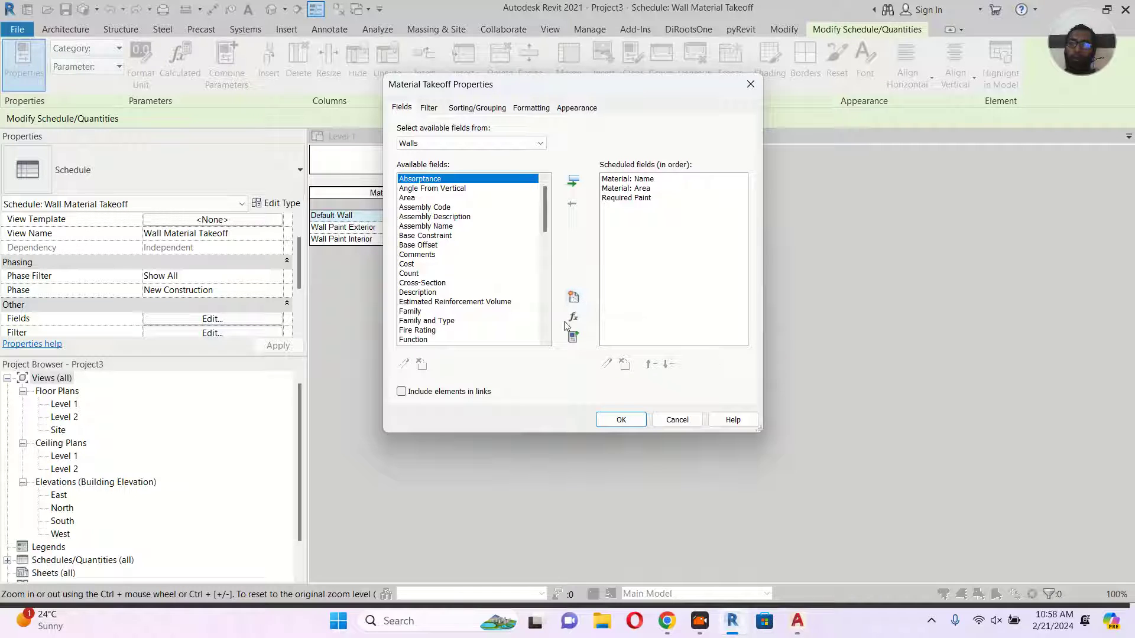
pyautogui.click(624, 199)
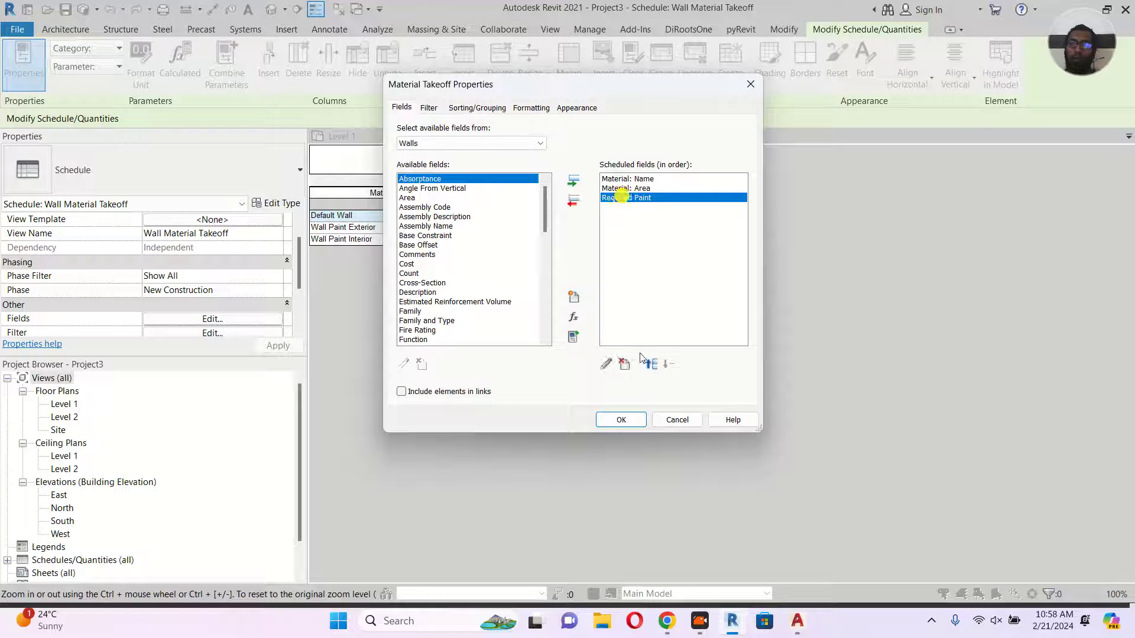
pyautogui.click(607, 364)
pyautogui.click(627, 296)
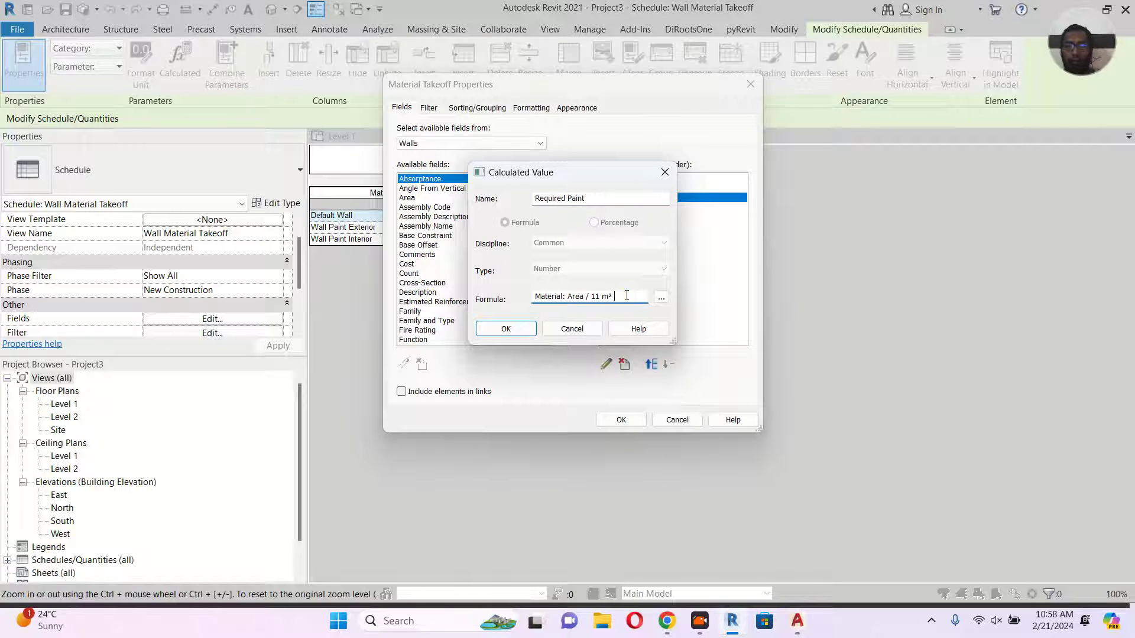
pyautogui.write('2')
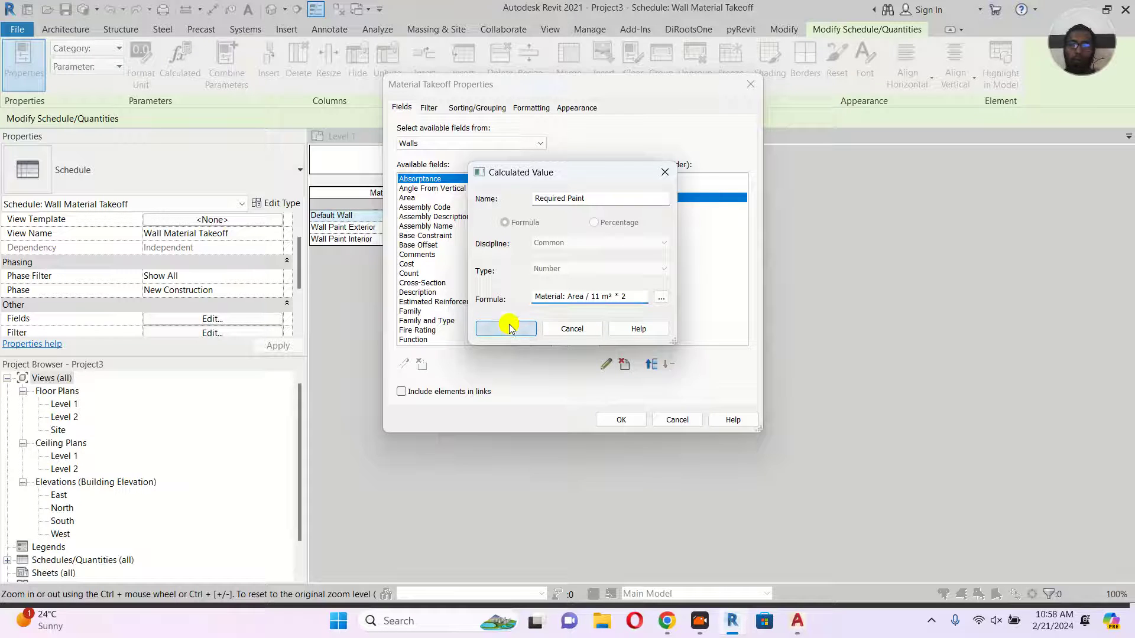
pyautogui.click(510, 329)
pyautogui.click(617, 419)
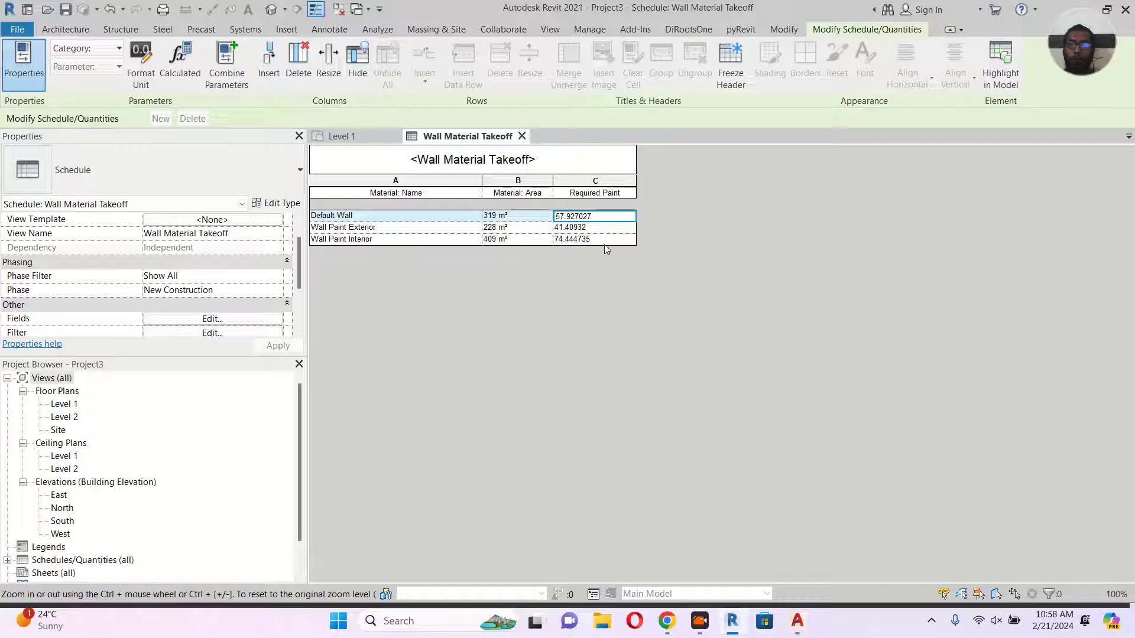
pyautogui.click(364, 137)
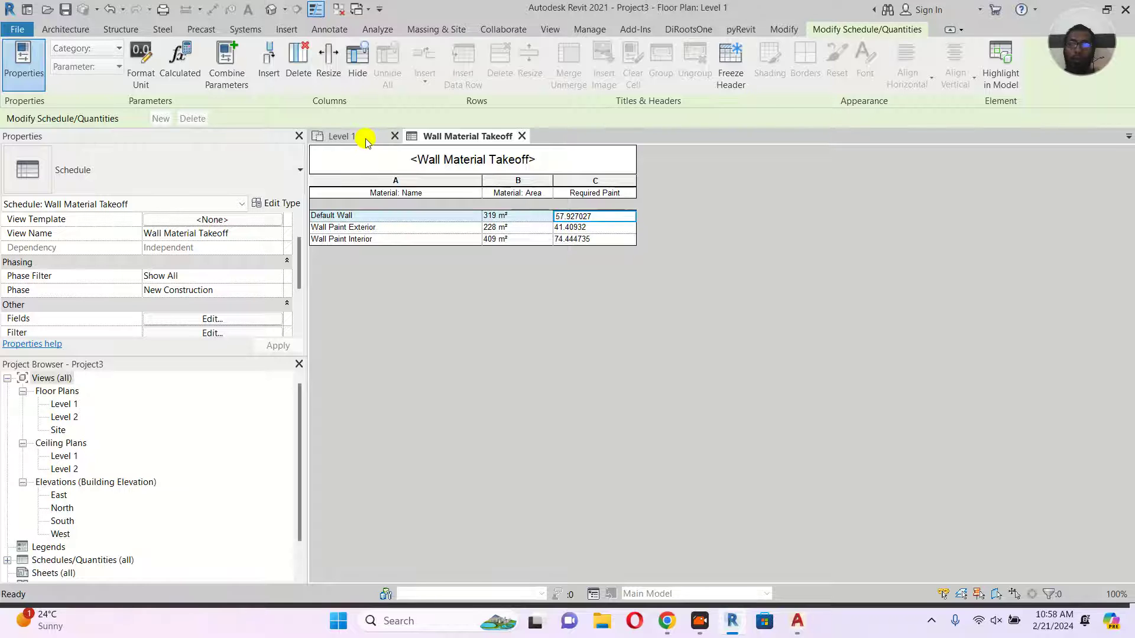
pyautogui.press('w')
pyautogui.press('a')
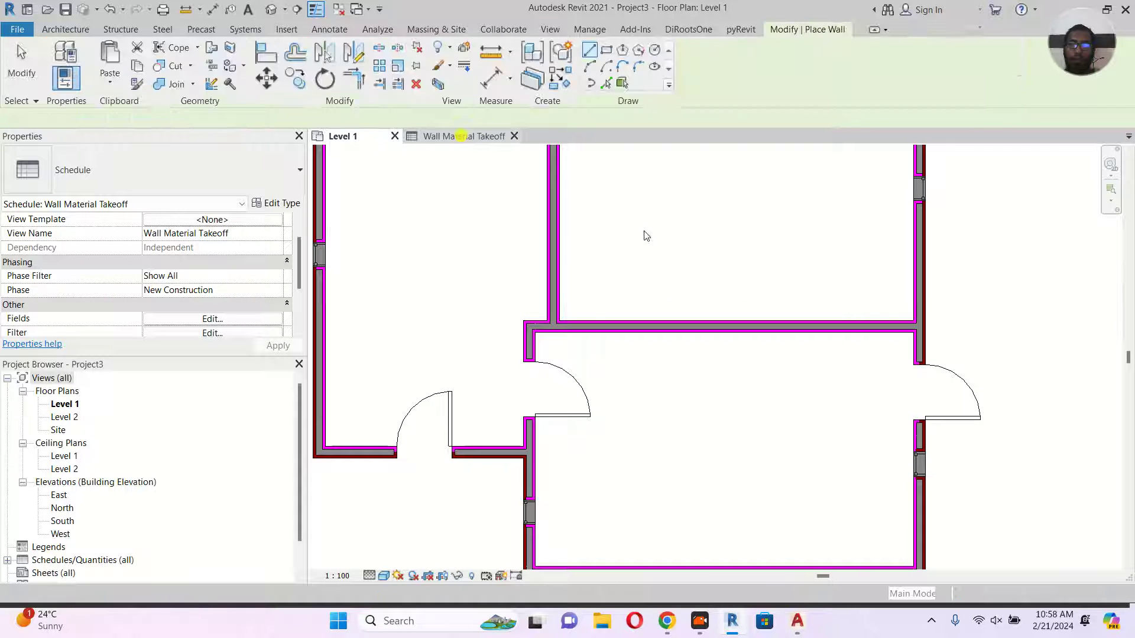
pyautogui.hotkey('ctrl', 'Tab')
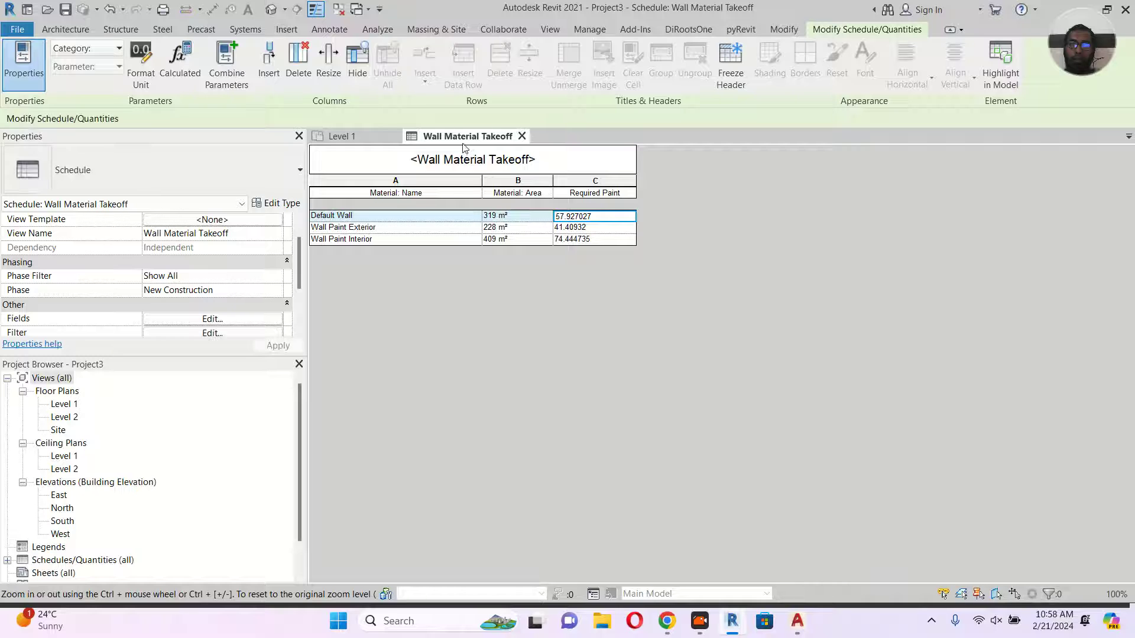
# Filter the takeoff by Material: Name with the rule does not equal Default
pyautogui.click(246, 319)
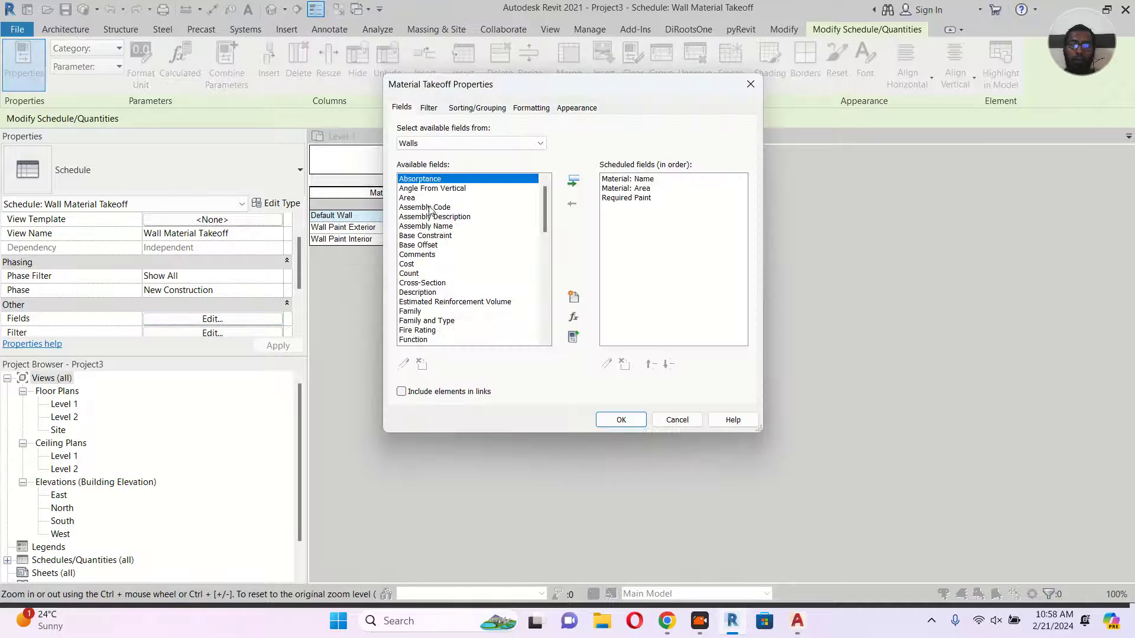
pyautogui.click(429, 107)
pyautogui.click(482, 133)
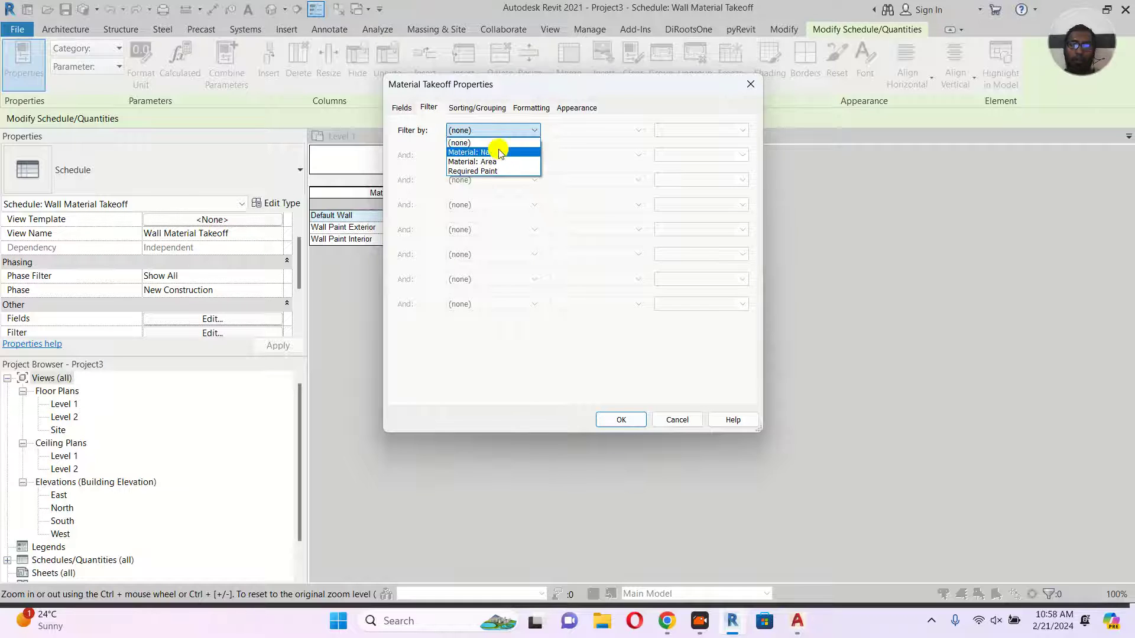
pyautogui.click(499, 152)
pyautogui.click(609, 131)
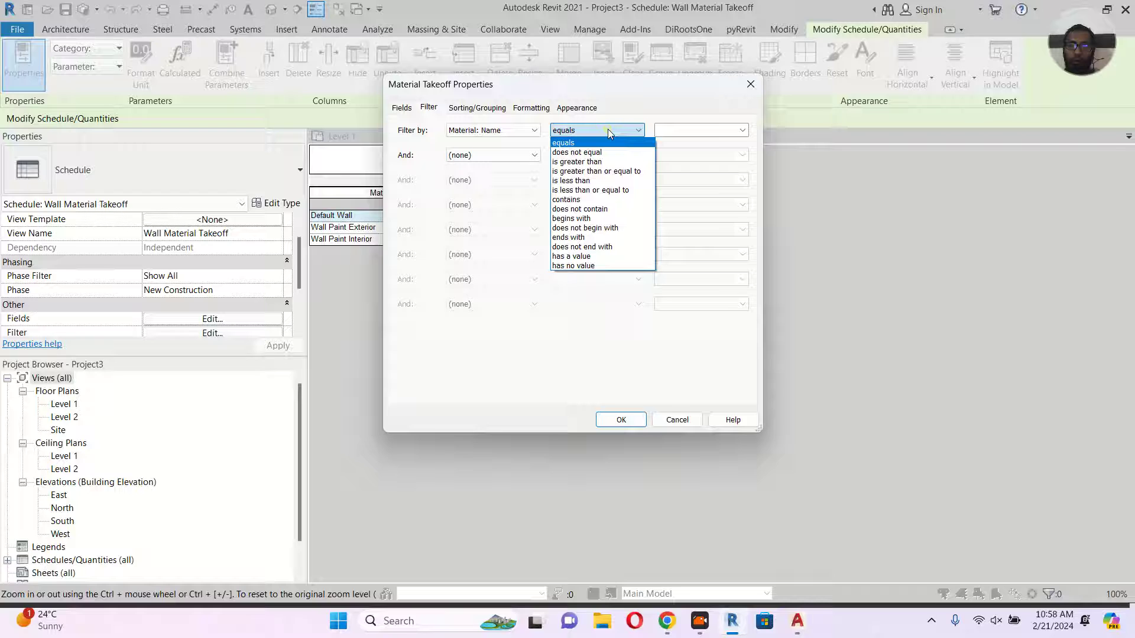
pyautogui.click(602, 152)
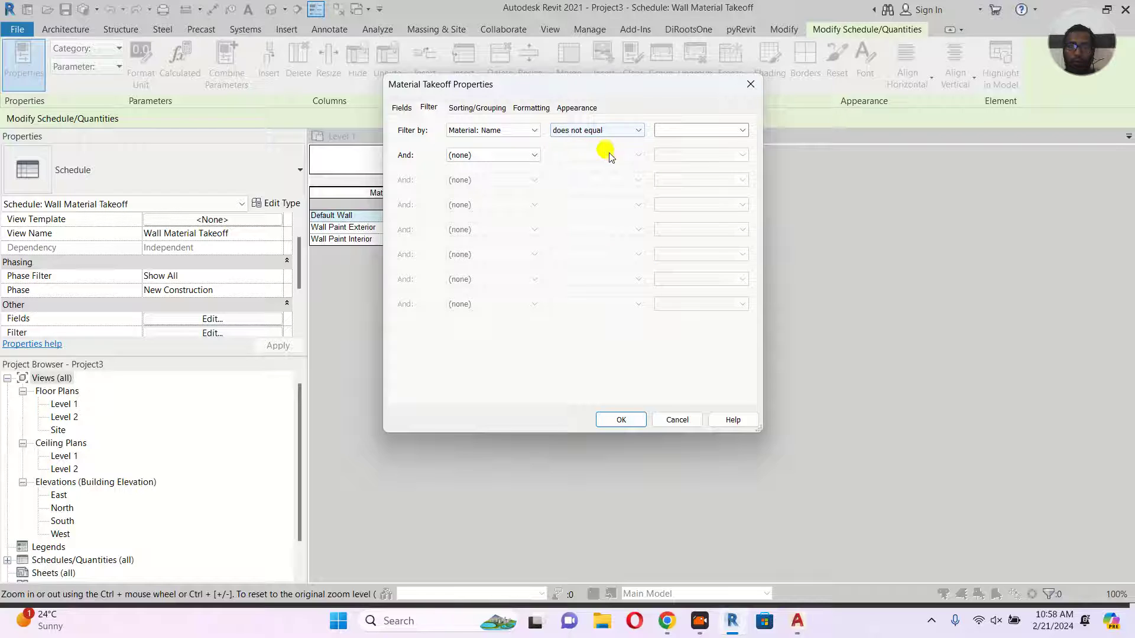
pyautogui.click(683, 131)
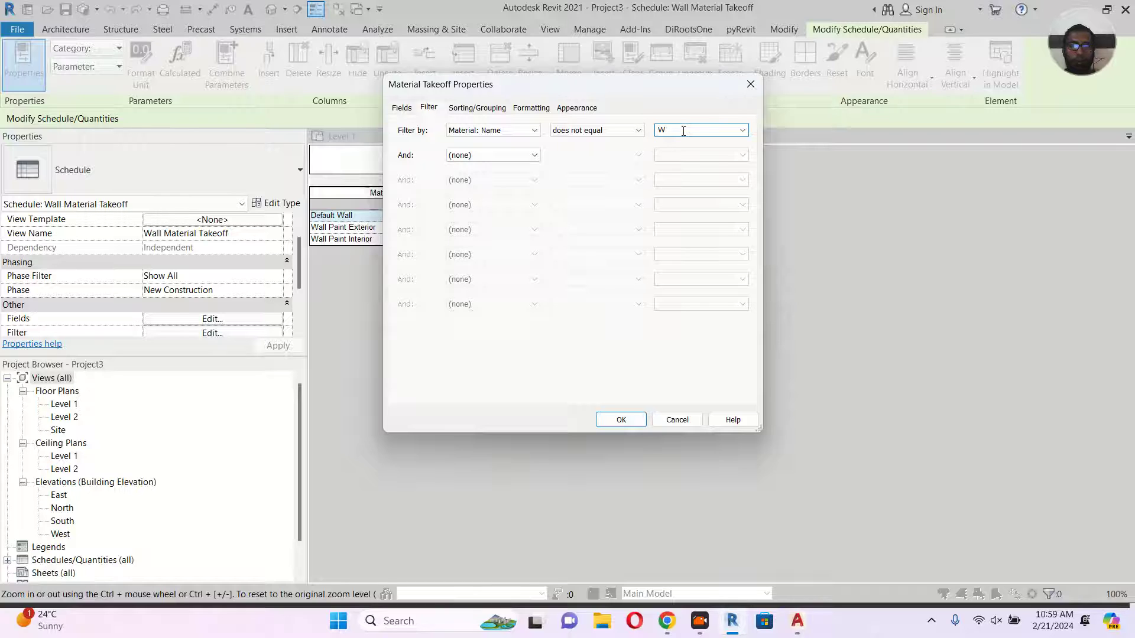
pyautogui.write('W')
pyautogui.doubleClick(679, 130)
pyautogui.write('Defa')
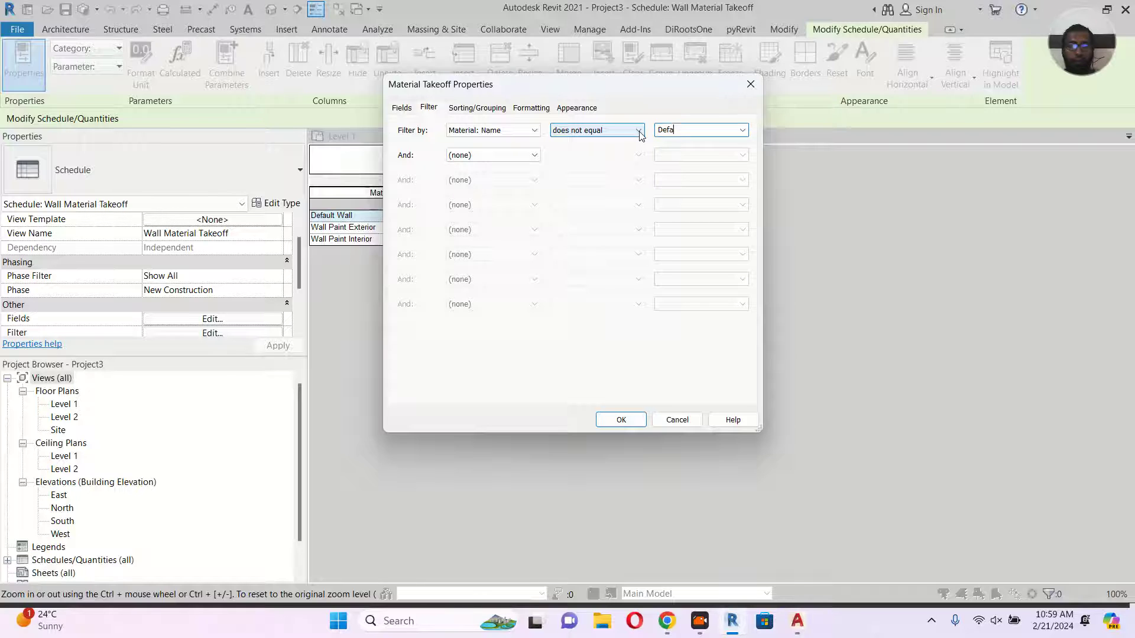
pyautogui.write('ult')
pyautogui.click(644, 419)
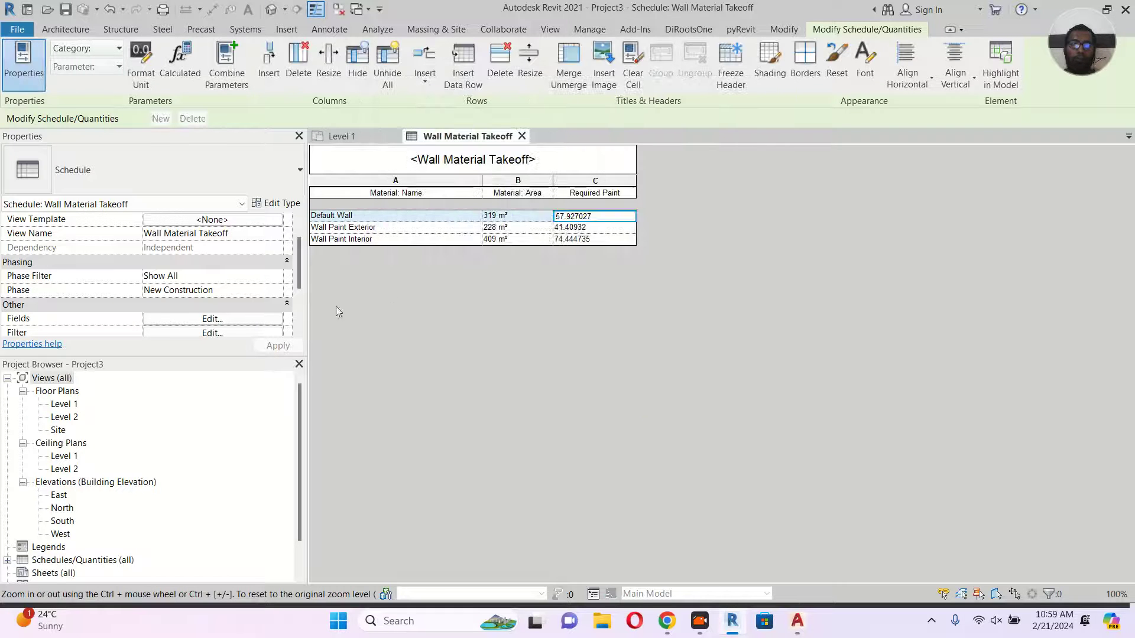
# Open the takeoff's filter settings and choose Default Wall as the value of the Material: Name rule
pyautogui.click(231, 319)
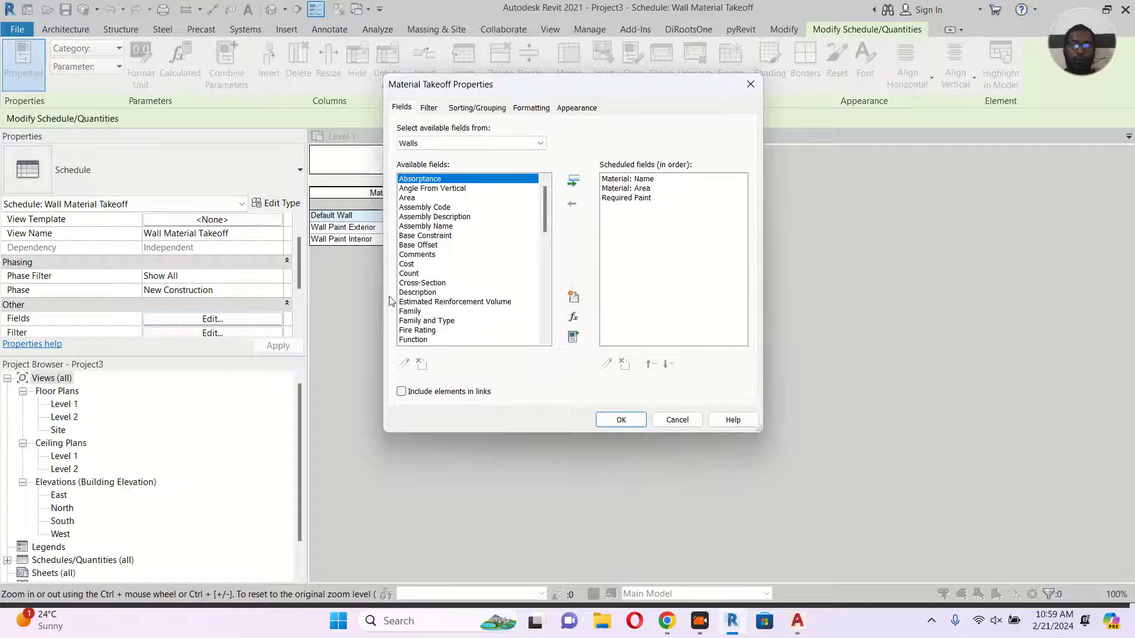
pyautogui.moveTo(499, 83); pyautogui.dragTo(719, 111)
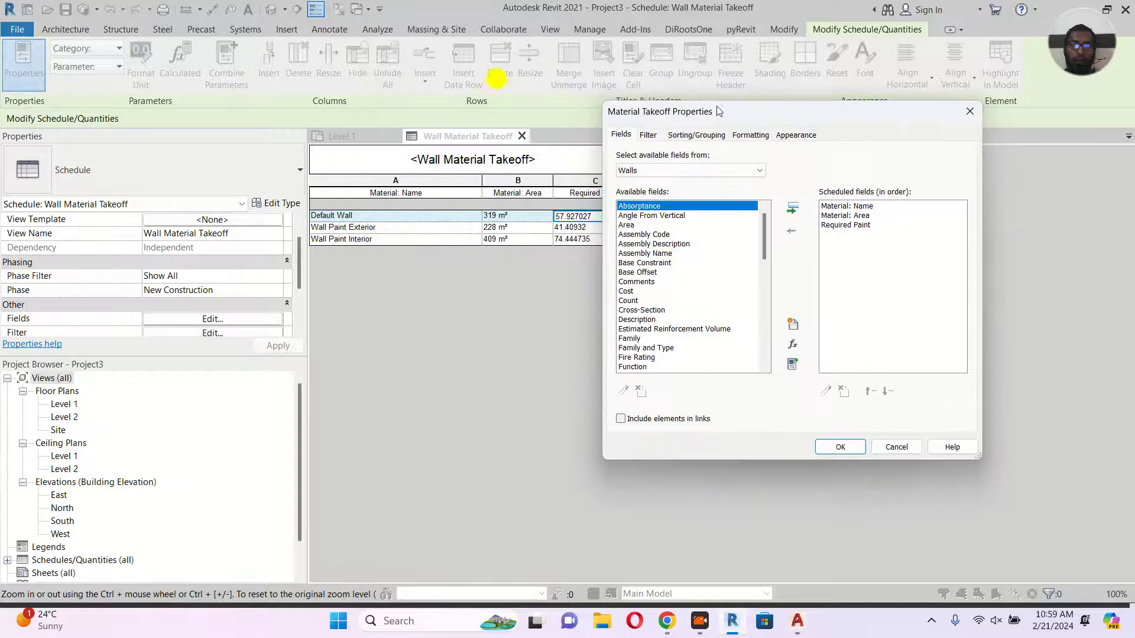
pyautogui.click(651, 136)
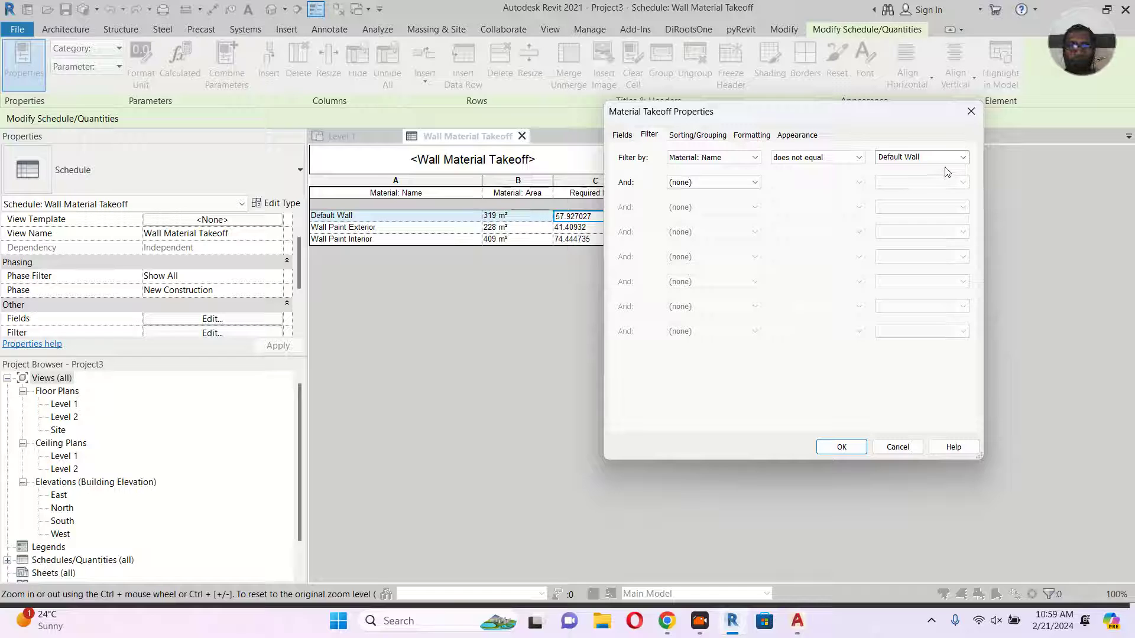
pyautogui.click(962, 157)
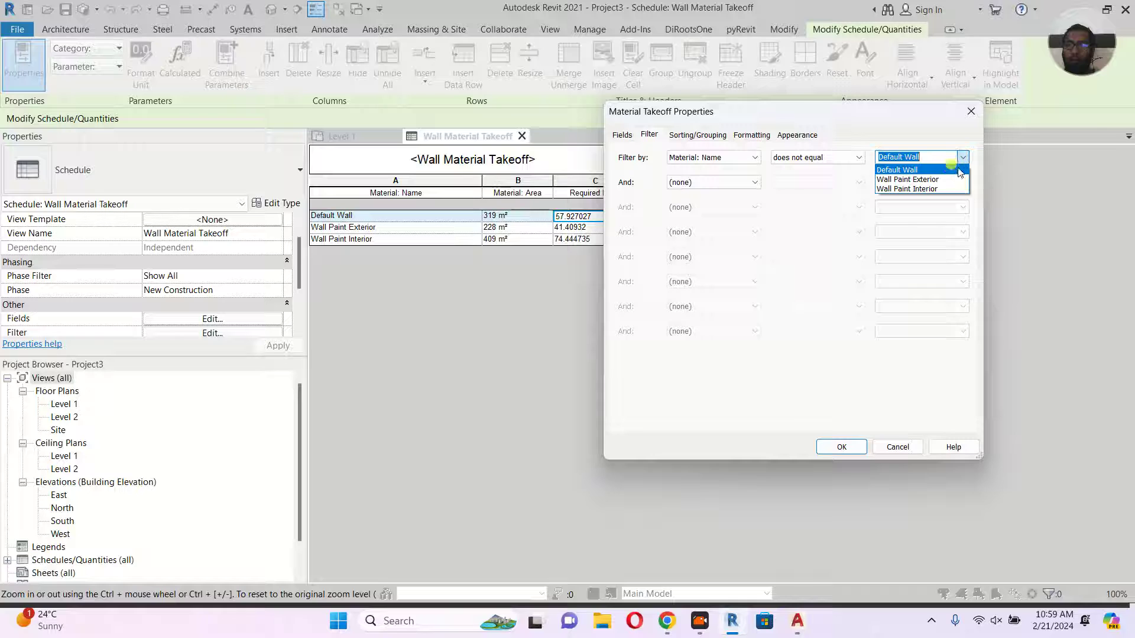
pyautogui.click(958, 170)
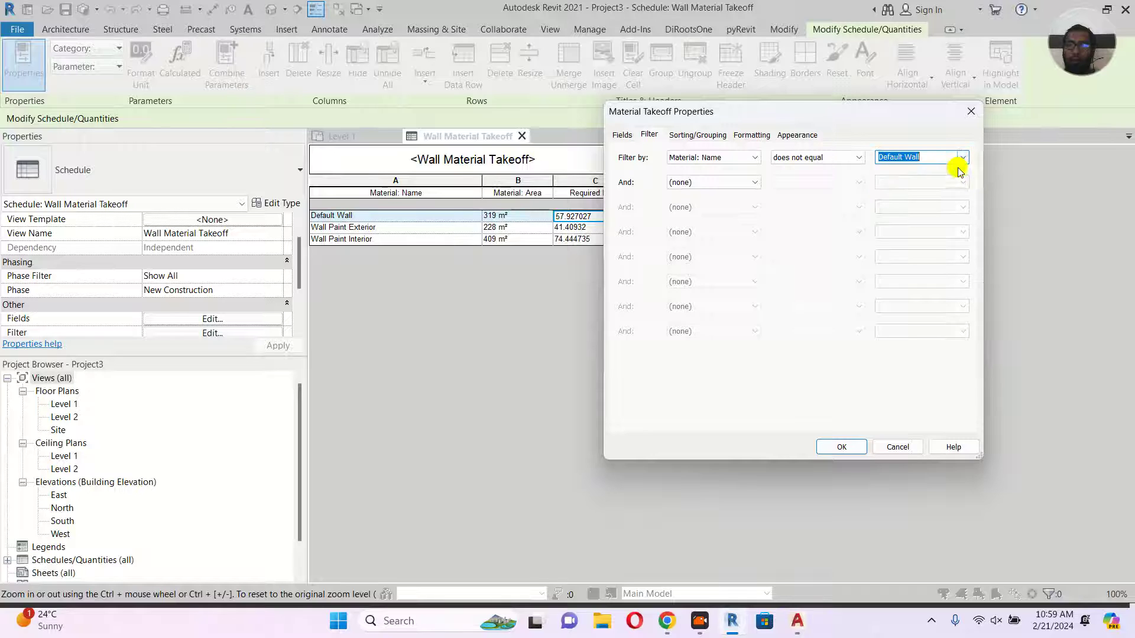
# Try the contains rule for the Material: Name filter
pyautogui.click(821, 157)
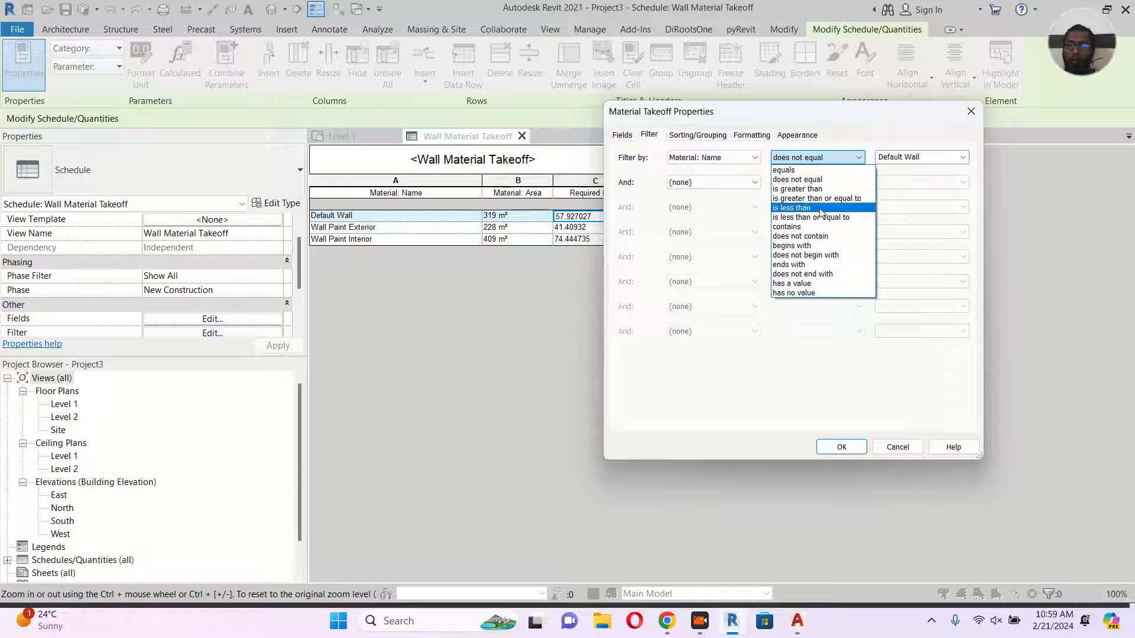
pyautogui.click(818, 227)
pyautogui.click(892, 156)
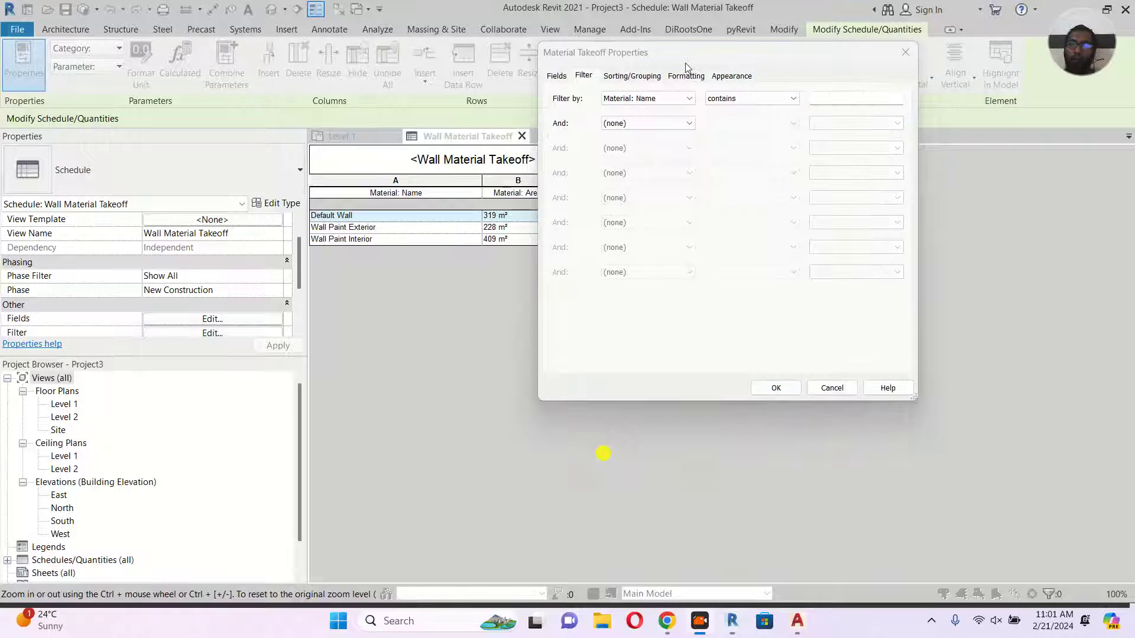
# Set the Material: Name filter to does not equal Default Wall and apply it to the takeoff
pyautogui.click(778, 98)
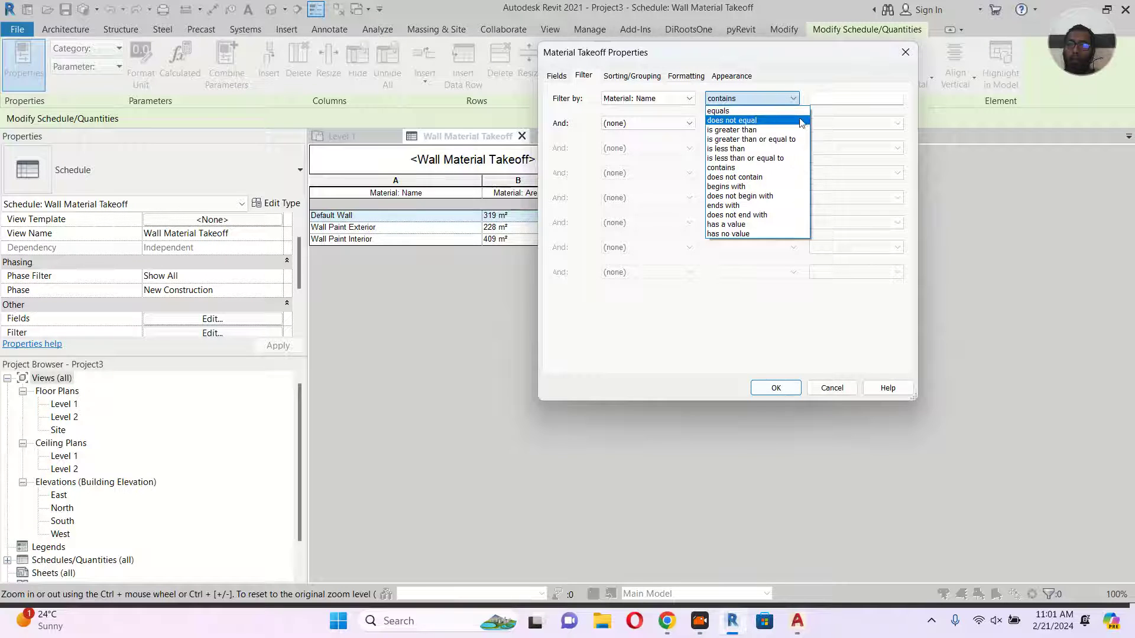
pyautogui.click(777, 121)
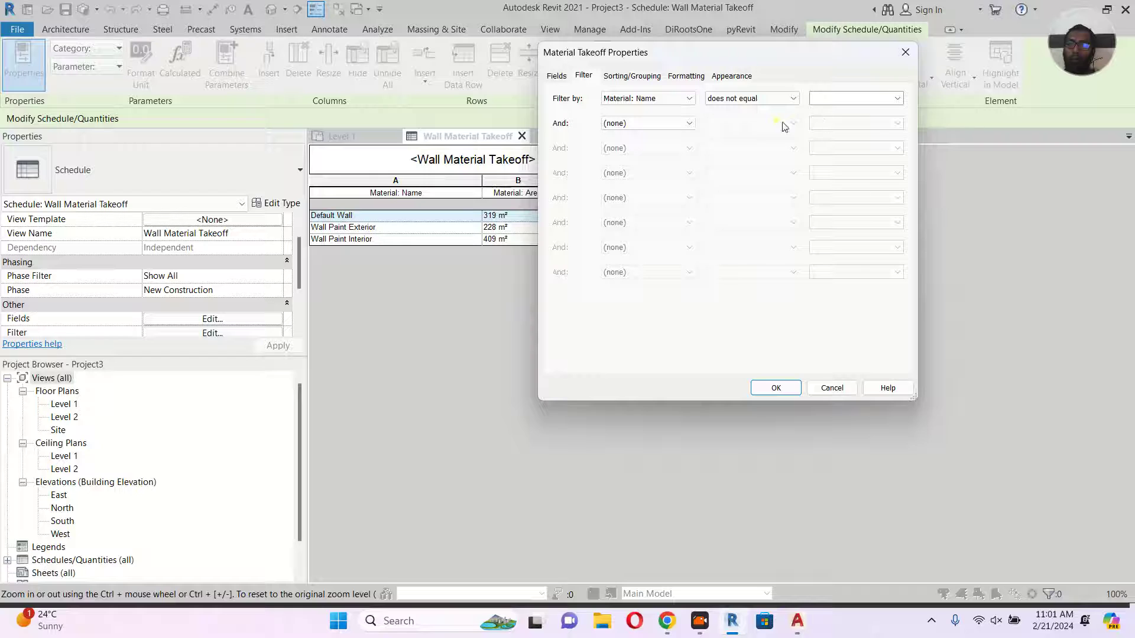
pyautogui.click(897, 98)
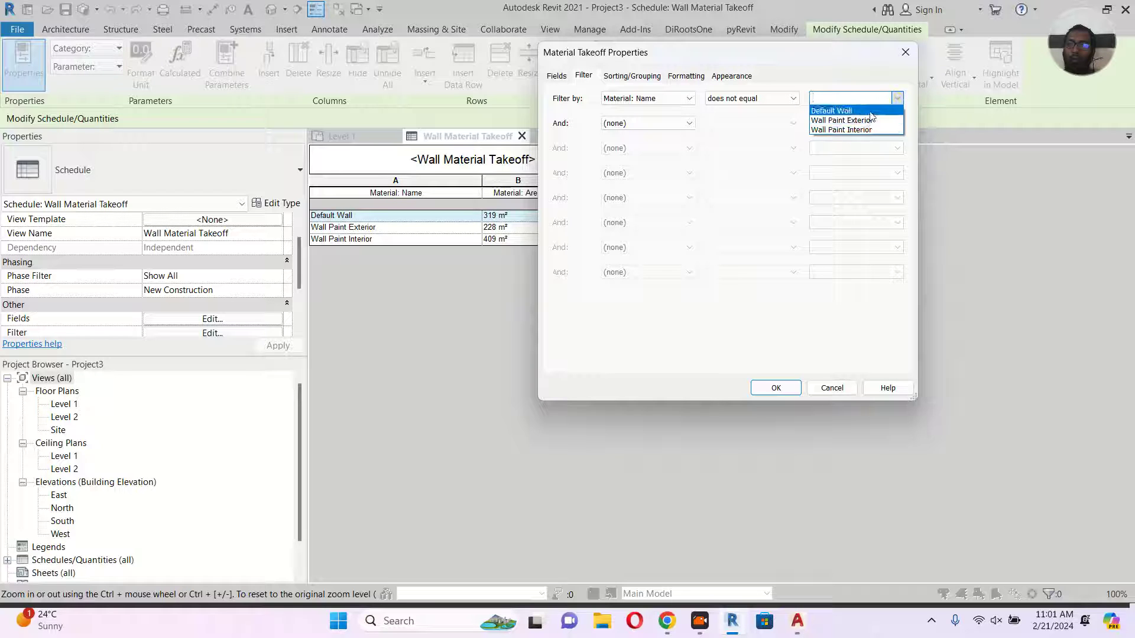
pyautogui.click(869, 110)
pyautogui.click(776, 388)
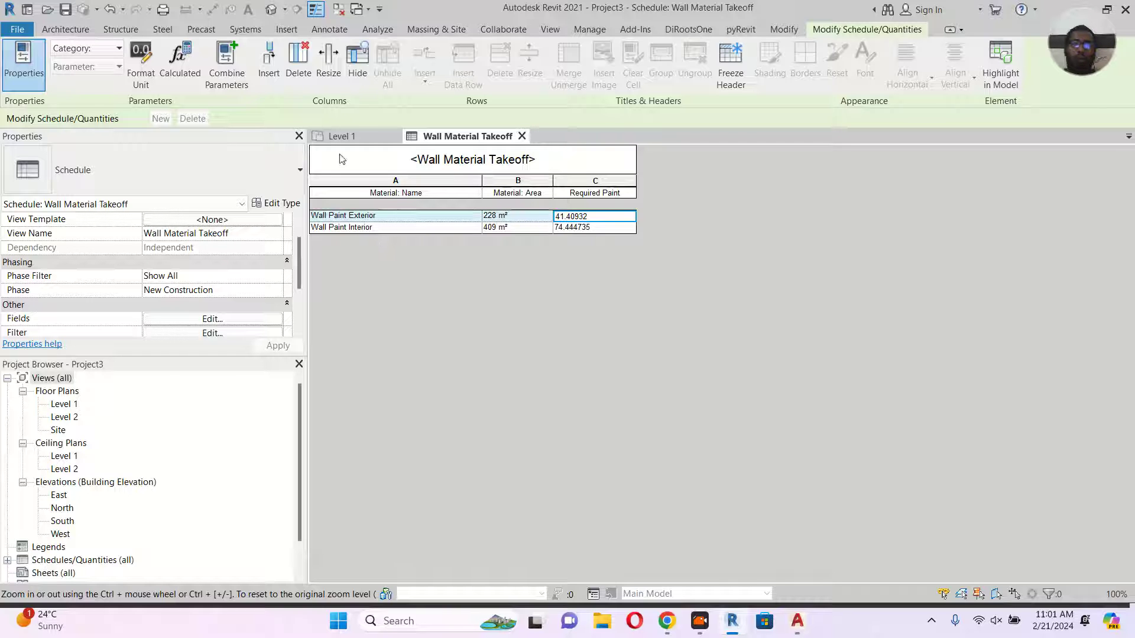
# Create a new sheet with the A1 metric titleblock
pyautogui.click(356, 140)
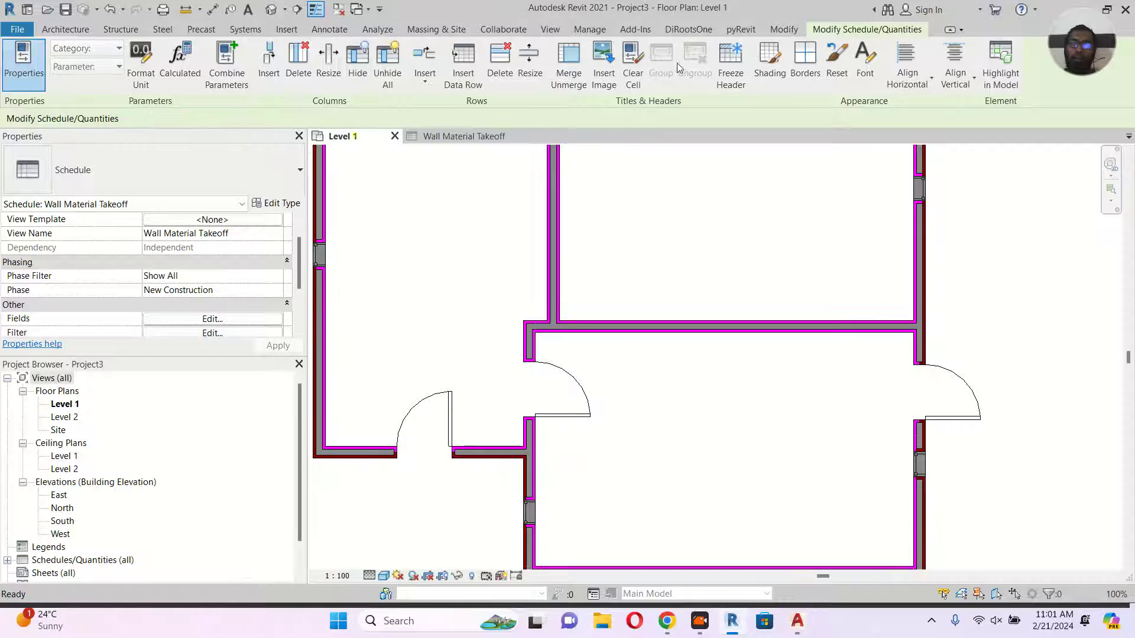
pyautogui.press('w')
pyautogui.press('a')
pyautogui.click(549, 30)
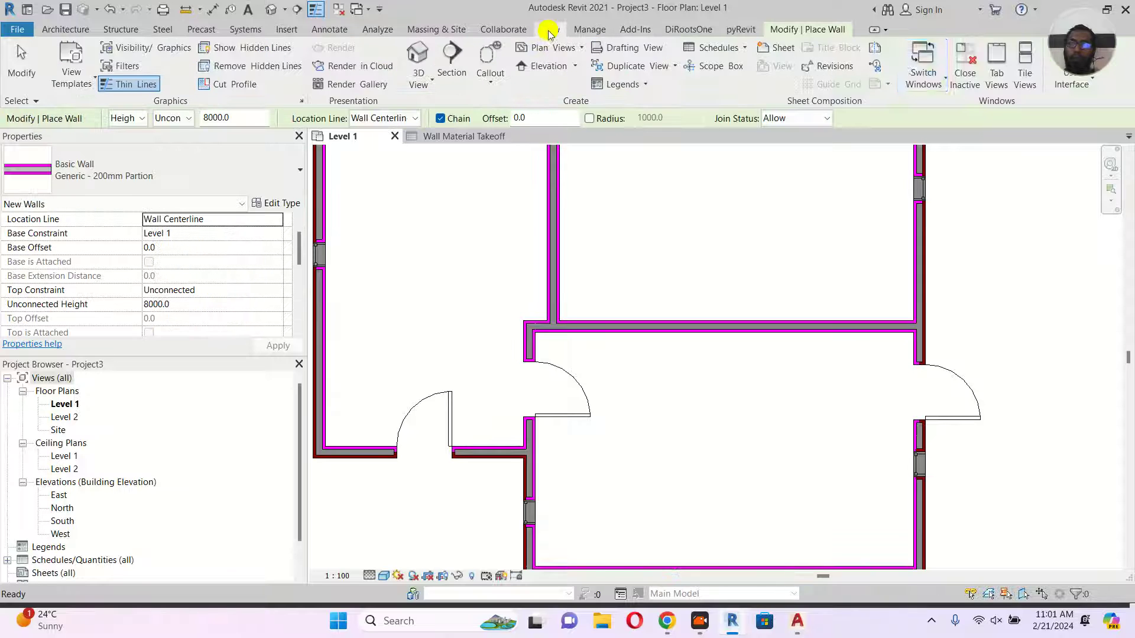
pyautogui.click(782, 49)
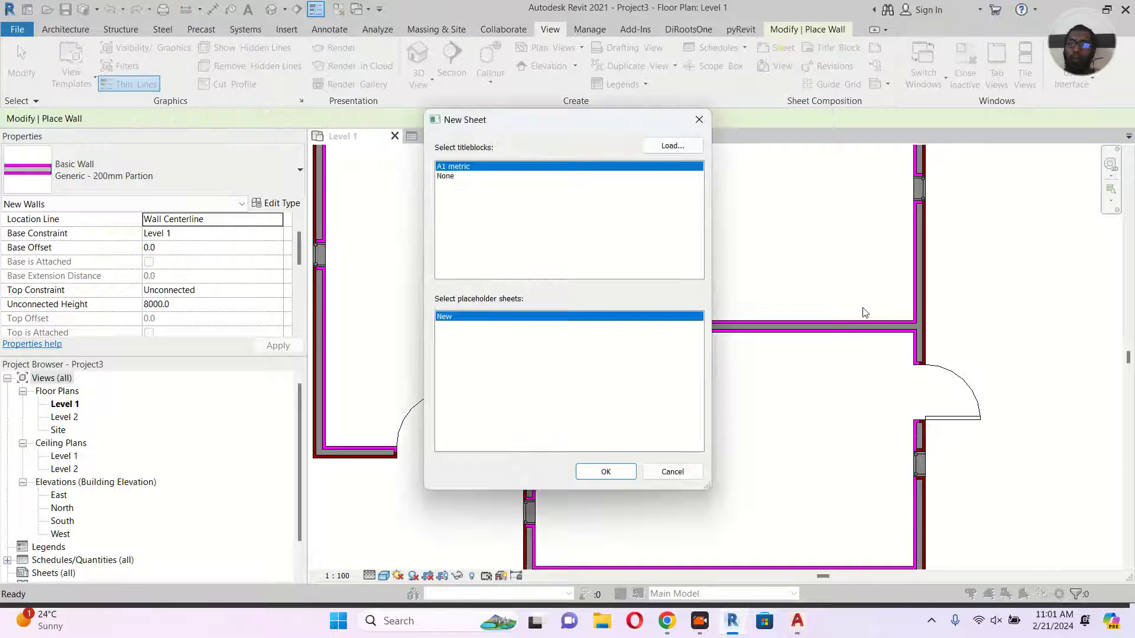
pyautogui.click(585, 470)
pyautogui.press('Escape')
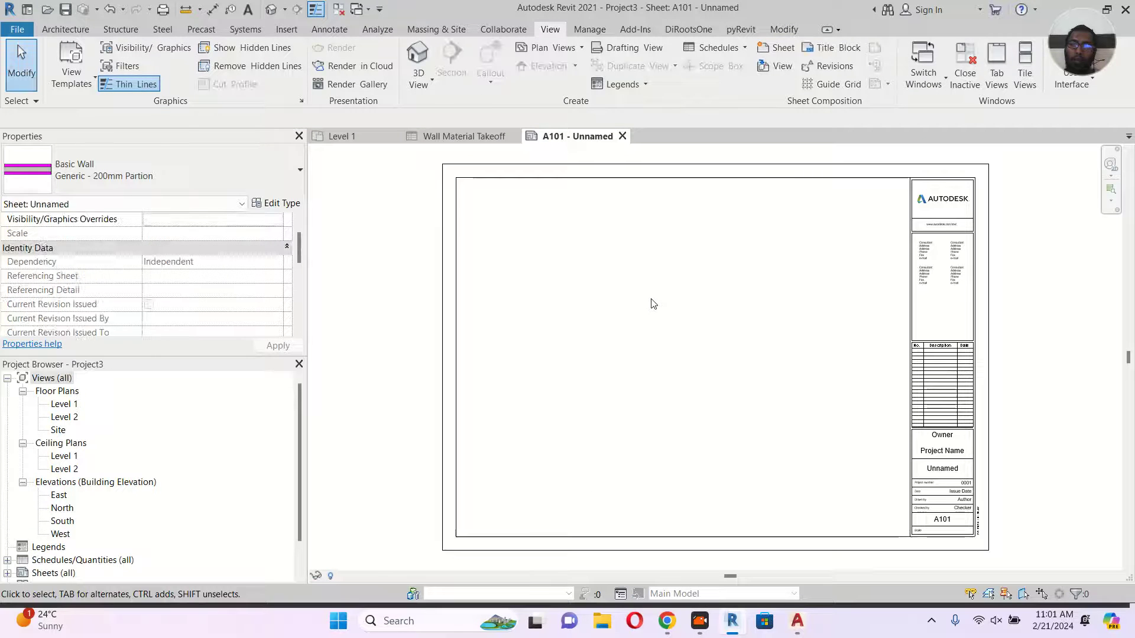
# Place the Level 1 floor plan on the new sheet, within the left part of the drawing area
pyautogui.scroll(1, 709, 304)
pyautogui.scroll(-1, 692, 300)
pyautogui.moveTo(64, 403); pyautogui.dragTo(487, 315)
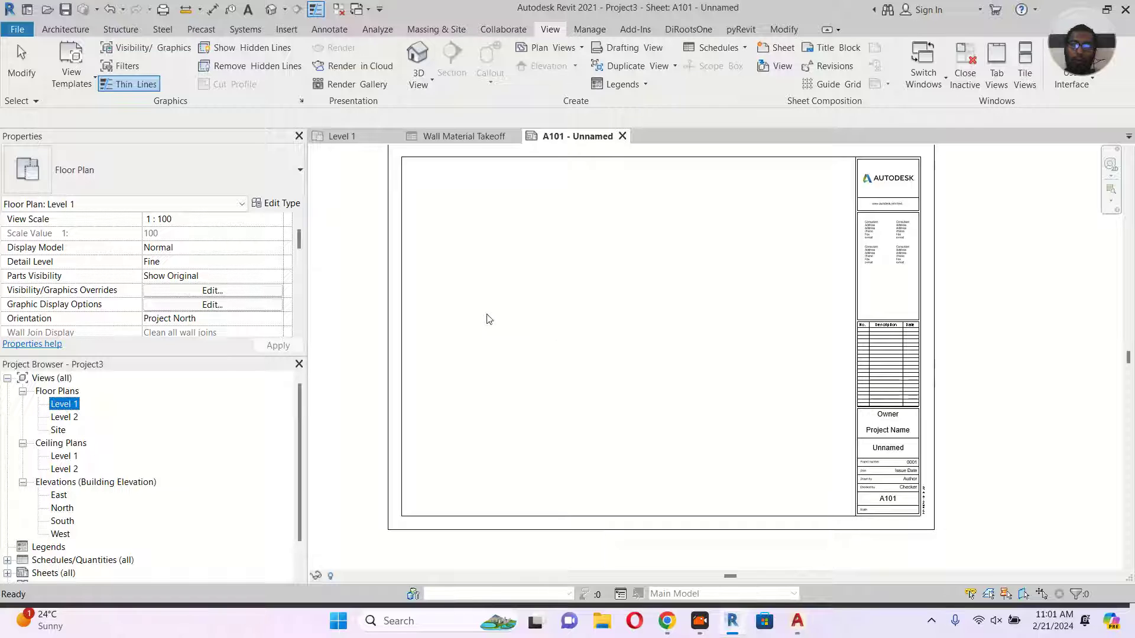
pyautogui.click(577, 334)
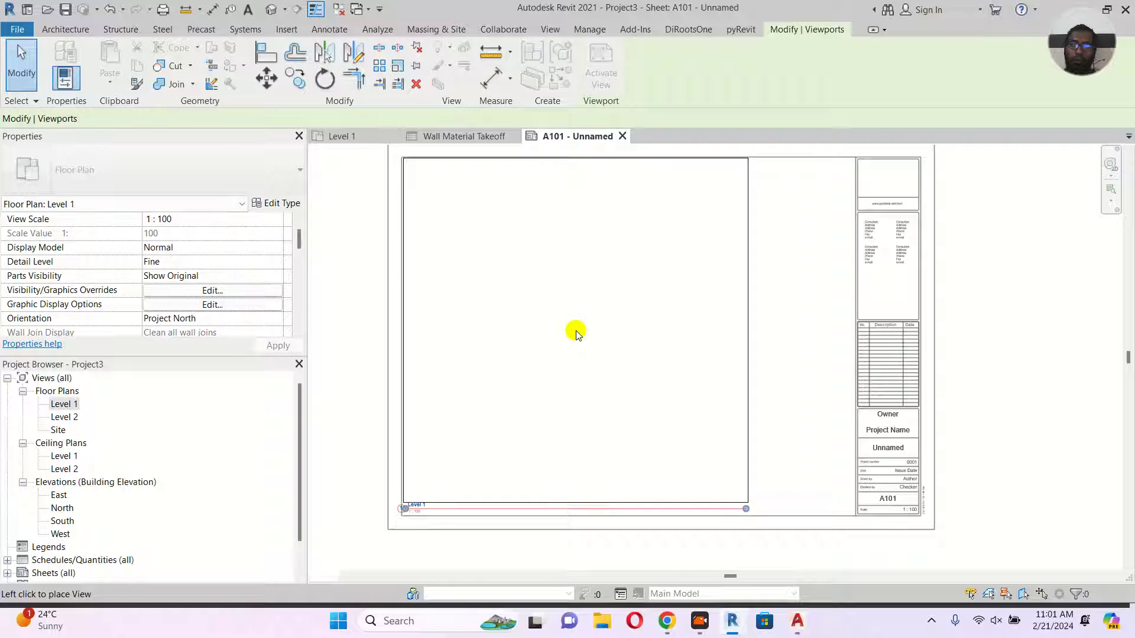
pyautogui.click(355, 351)
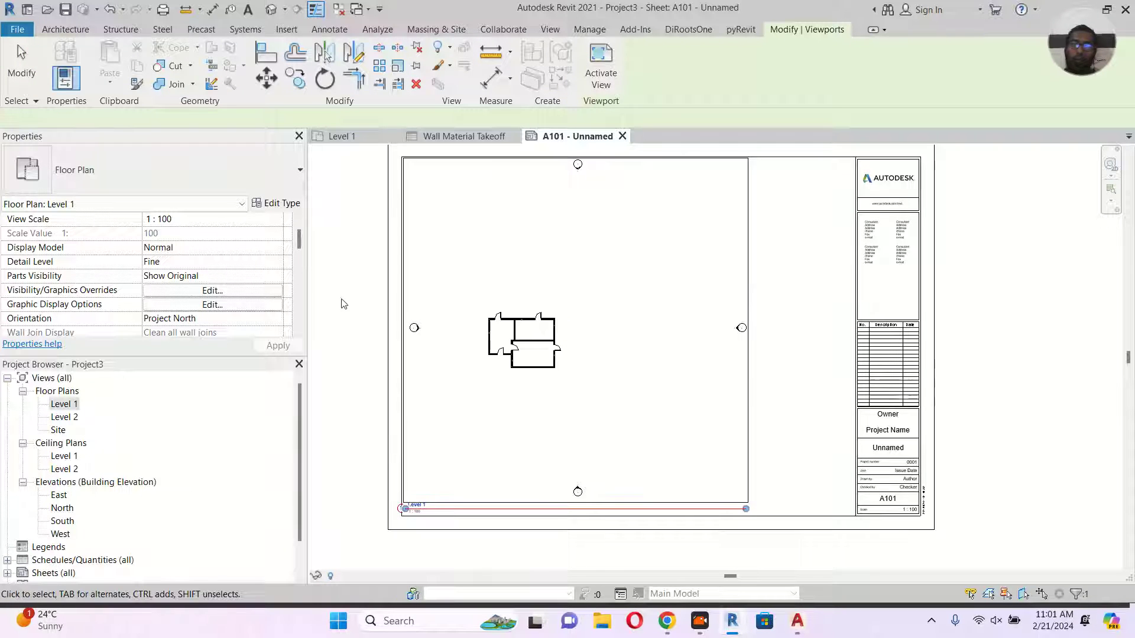
pyautogui.press('Escape')
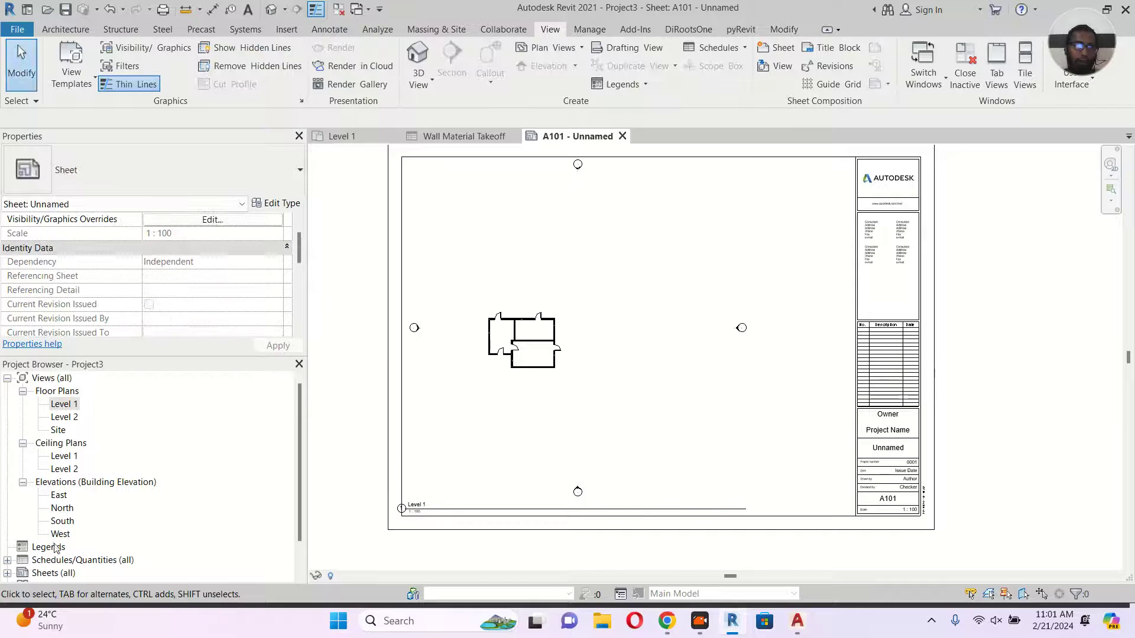
# Place the Wall Material Takeoff schedule in the upper-right corner of the sheet's drawing area, beside the titleblock
pyautogui.scroll(-1, 98, 514)
pyautogui.click(7, 534)
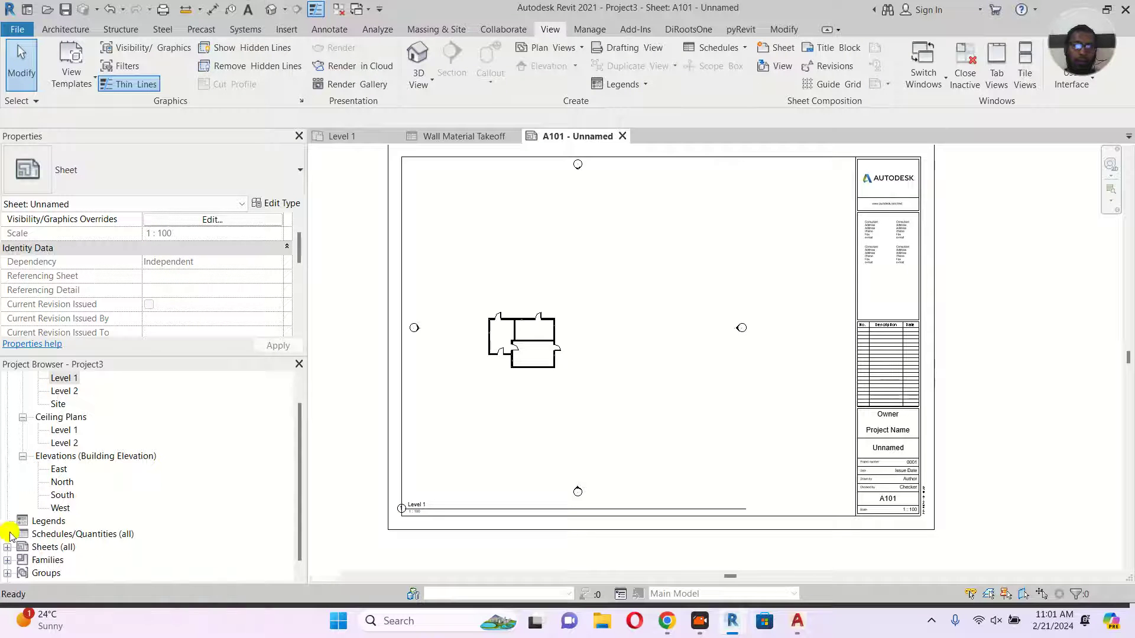
pyautogui.moveTo(27, 547); pyautogui.dragTo(803, 219)
pyautogui.click(807, 187)
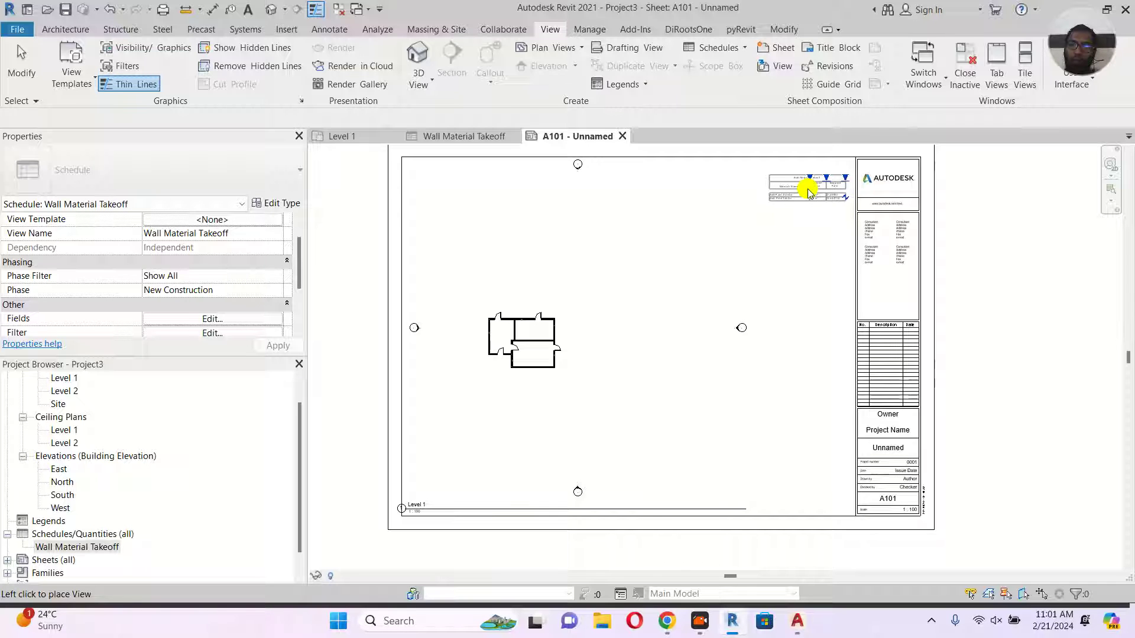
pyautogui.click(1028, 248)
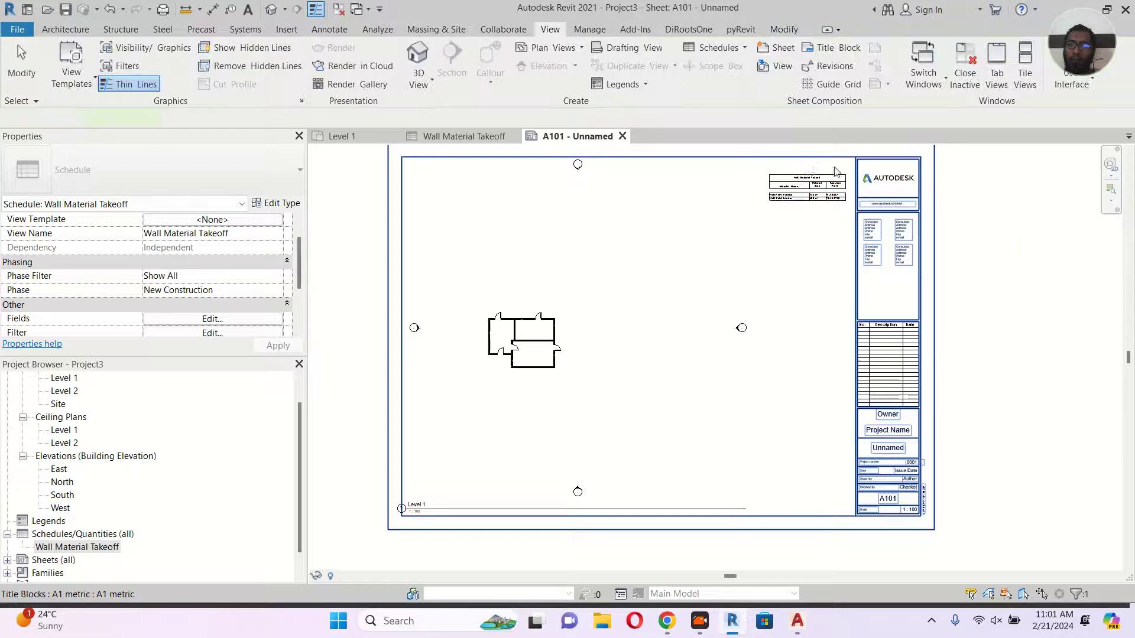
# Inspect the placed takeoff on the sheet and change the title in its schedule view to Wall Paint Finish Schaduke
pyautogui.scroll(5, 816, 172)
pyautogui.scroll(2, 814, 172)
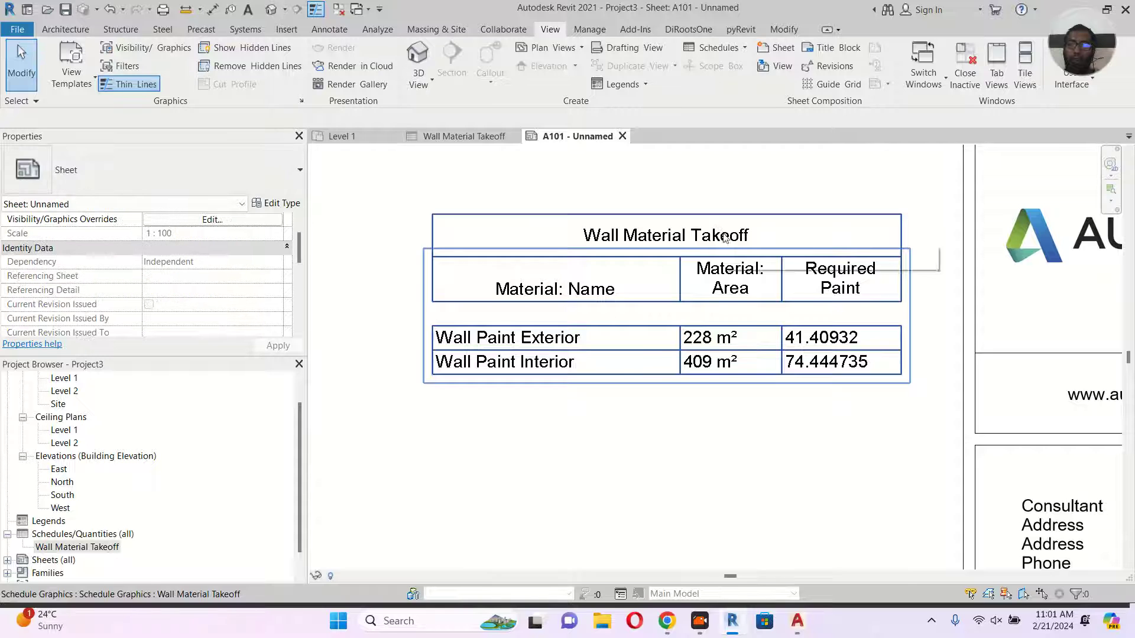
pyautogui.click(743, 232)
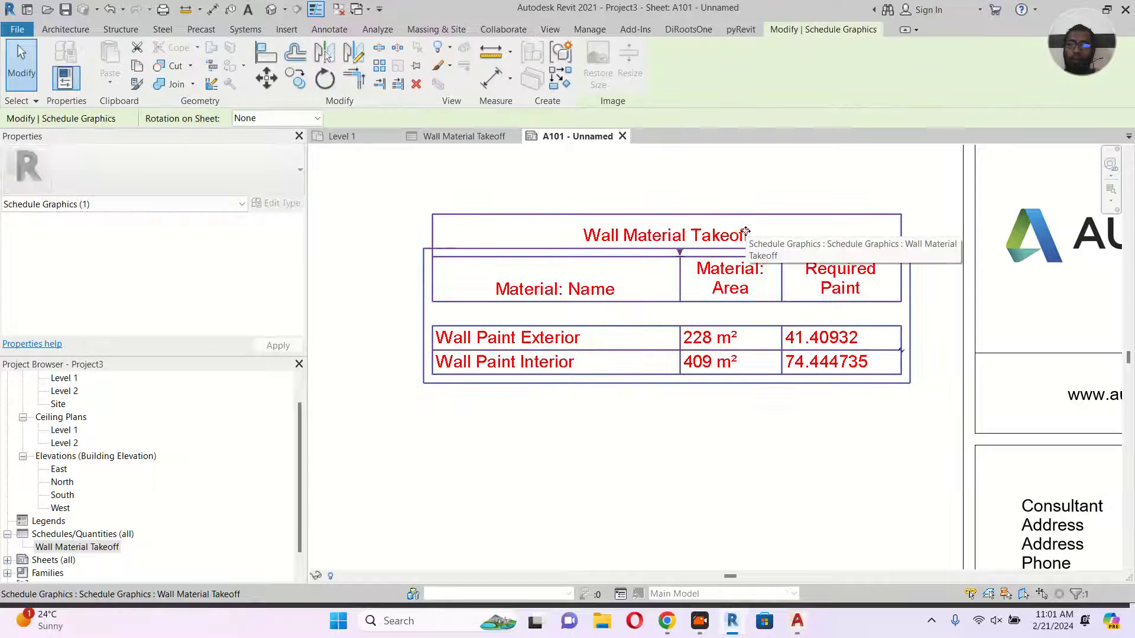
pyautogui.click(441, 140)
pyautogui.click(497, 165)
pyautogui.moveTo(546, 152); pyautogui.dragTo(391, 149)
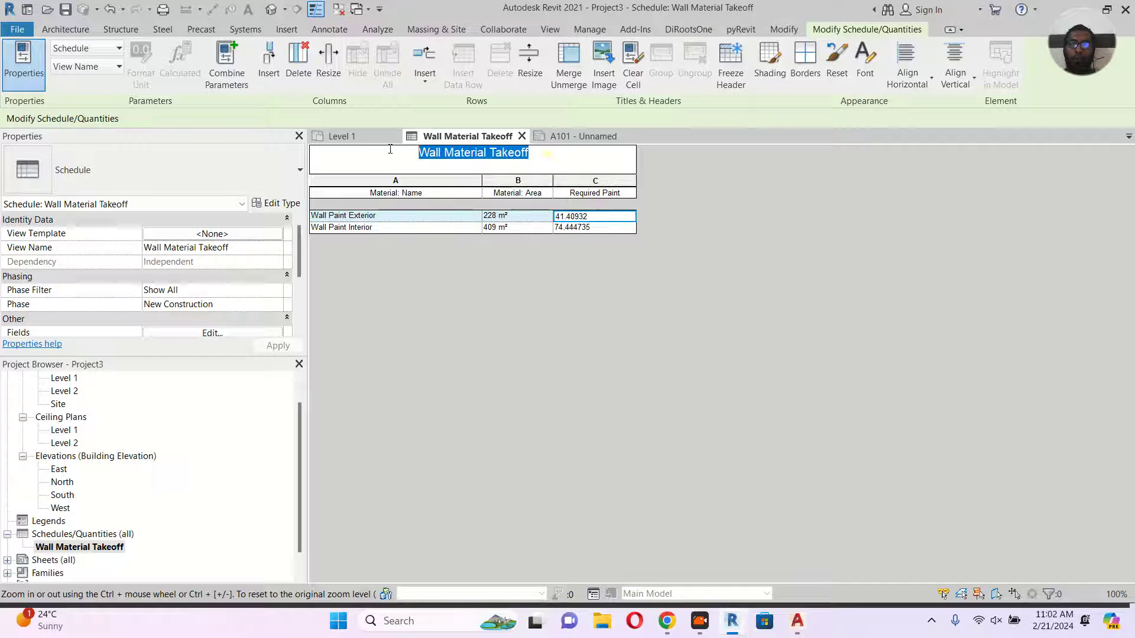
pyautogui.write('Wall ')
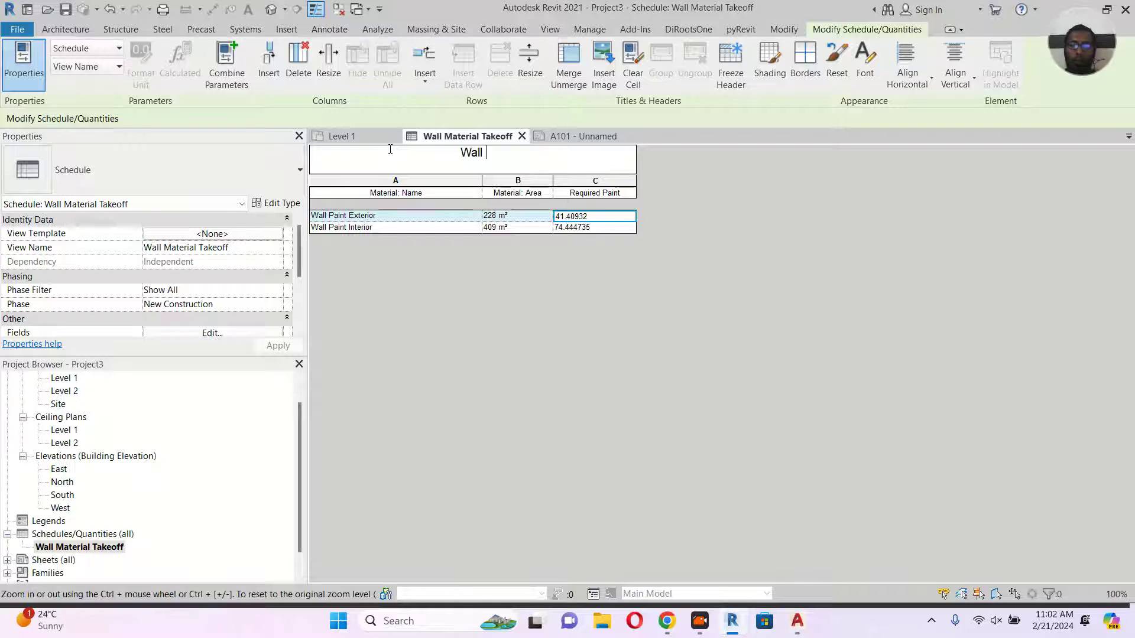
pyautogui.write('Paint')
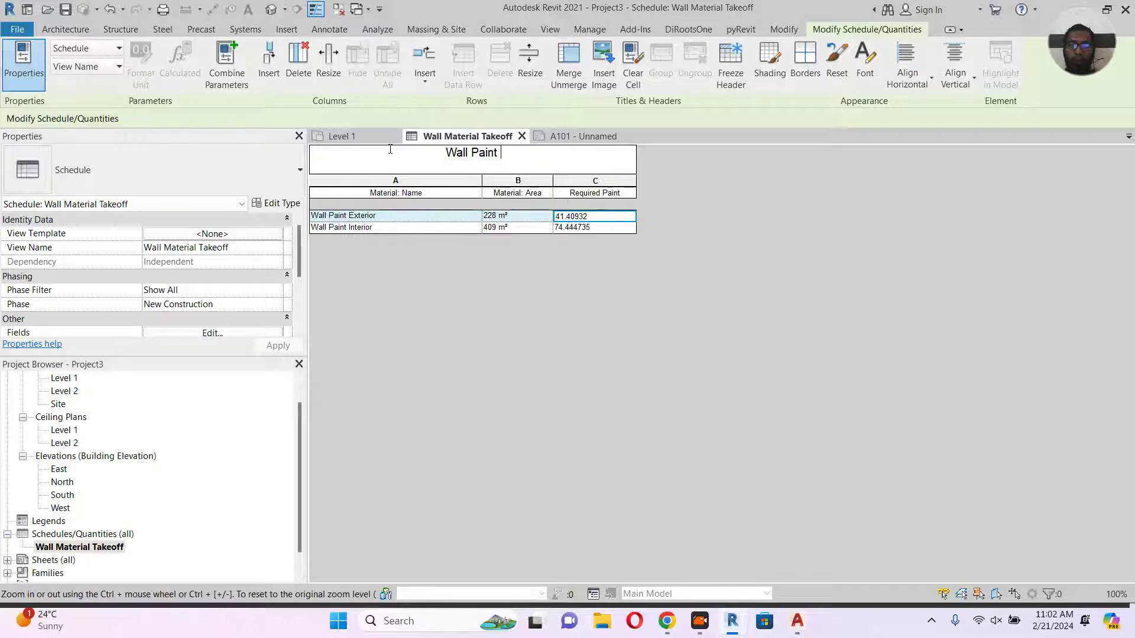
pyautogui.write(' Finis')
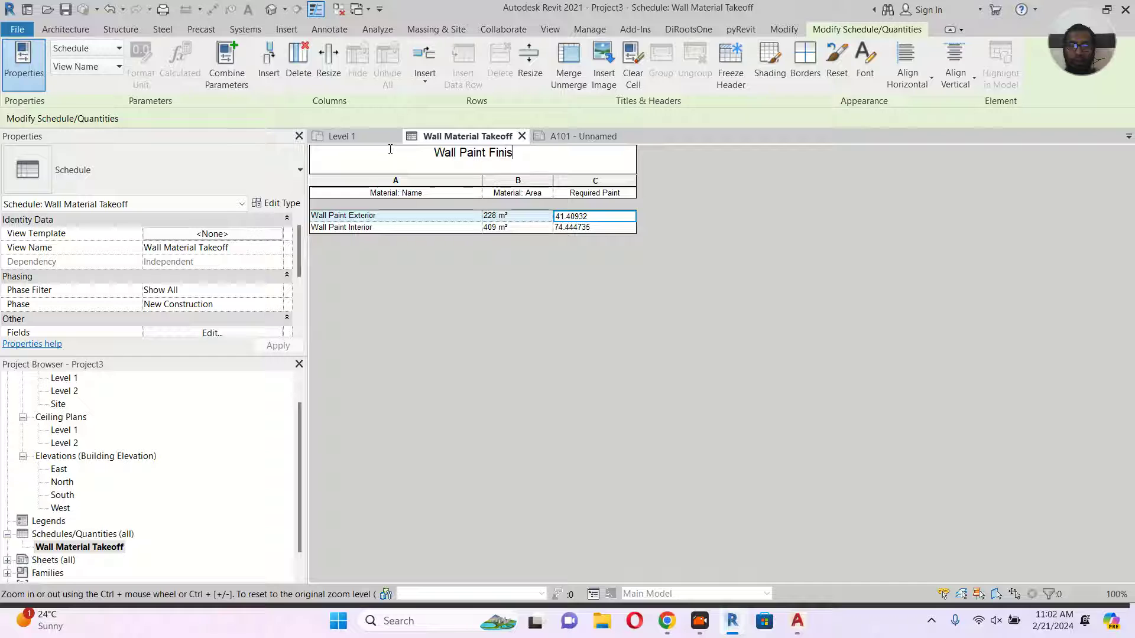
pyautogui.write('h Sch')
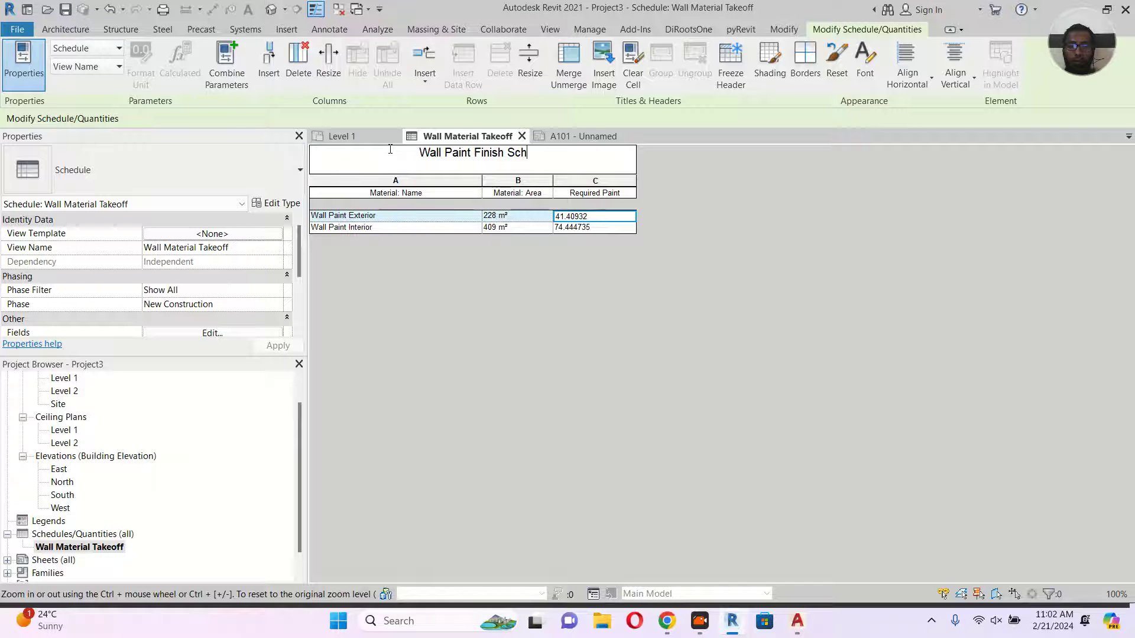
pyautogui.write('aduke')
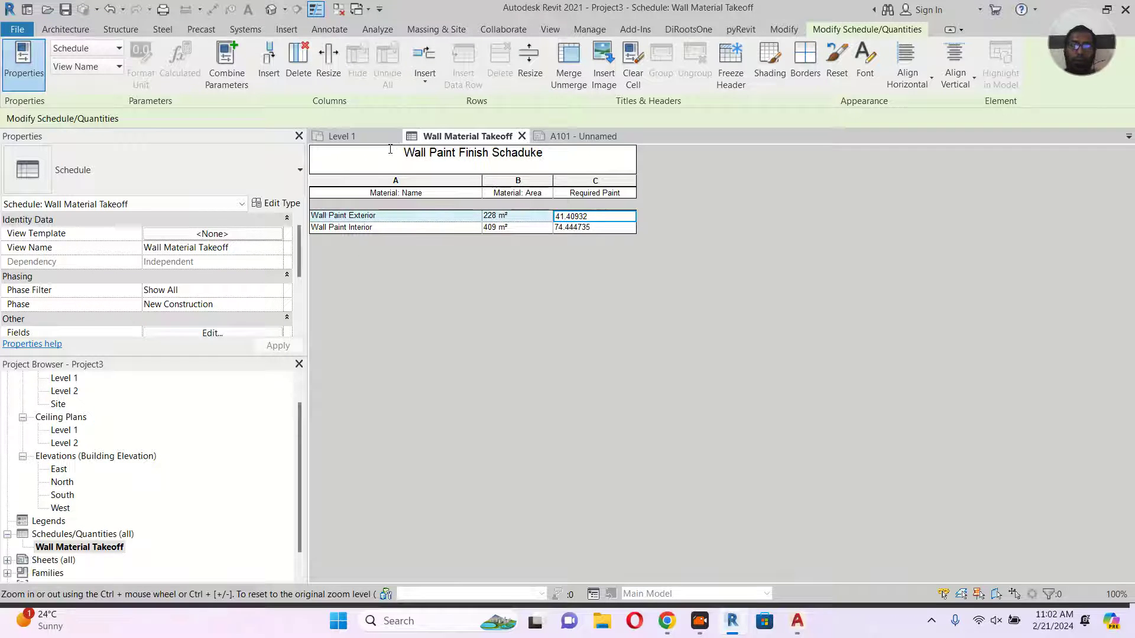
# Change the Material: Name column heading of the wall paint schedule to Painting Area
pyautogui.click(444, 192)
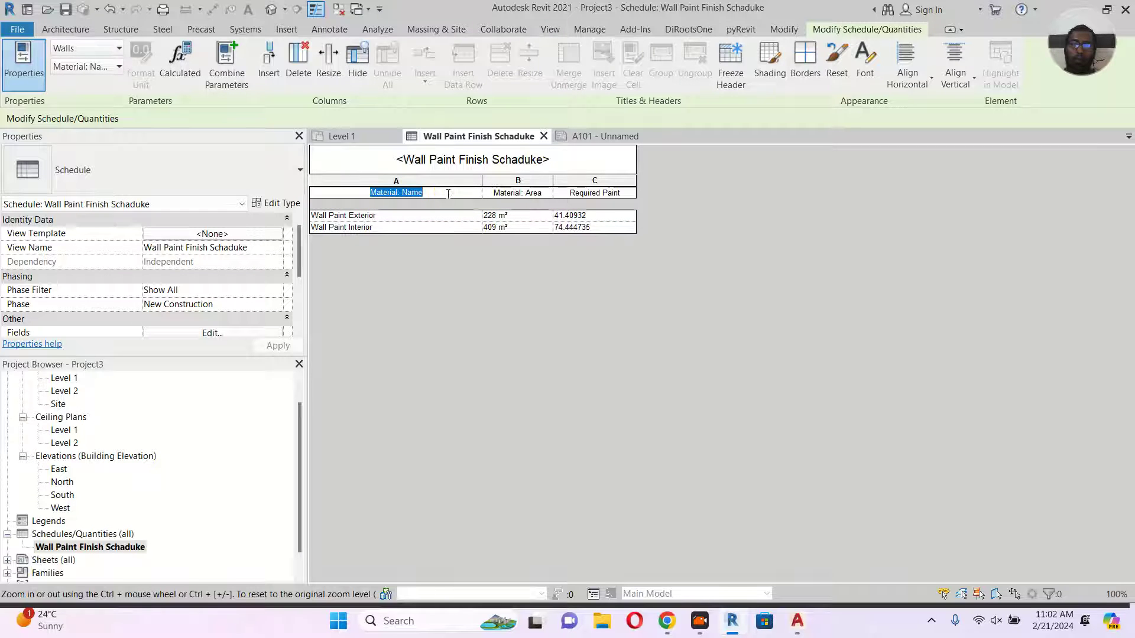
pyautogui.write('Painting Area')
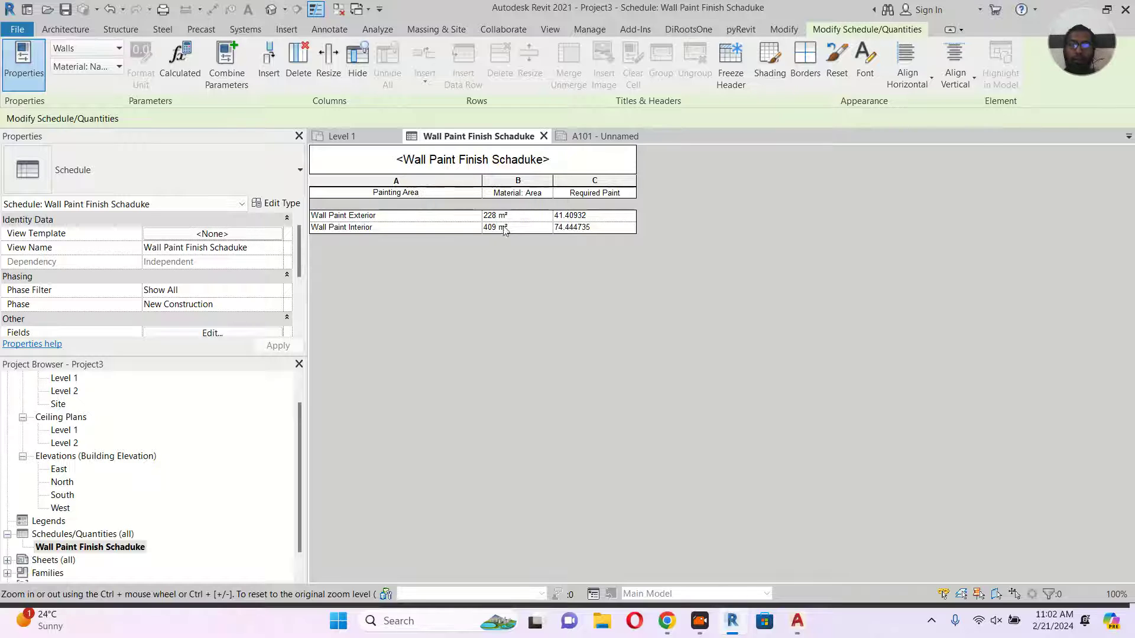
pyautogui.click(547, 197)
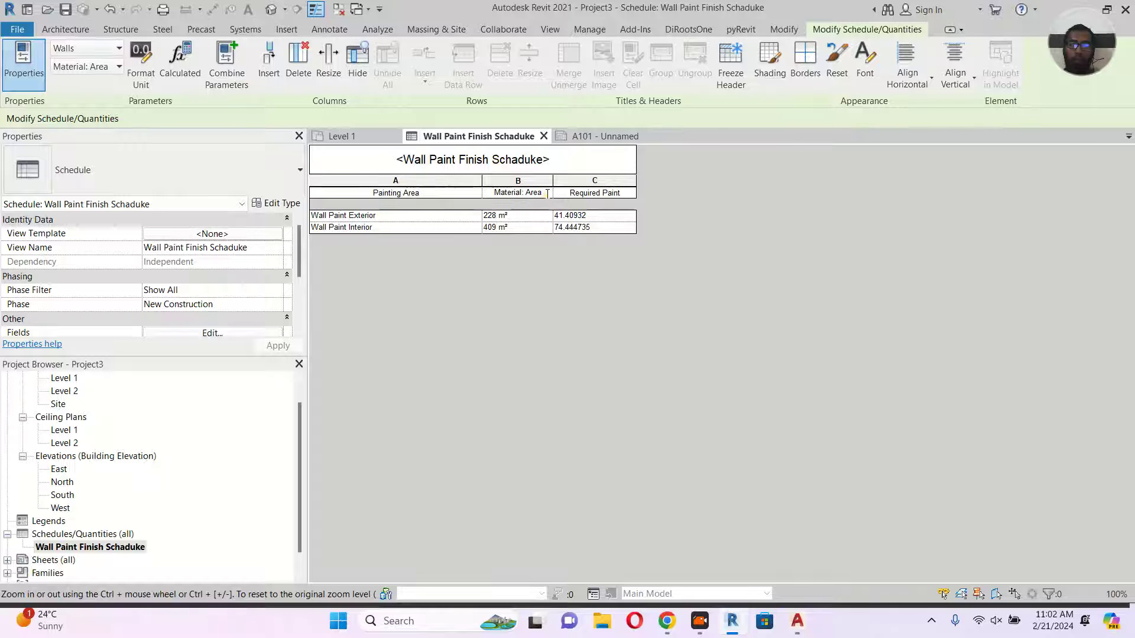
pyautogui.moveTo(547, 195); pyautogui.dragTo(478, 194)
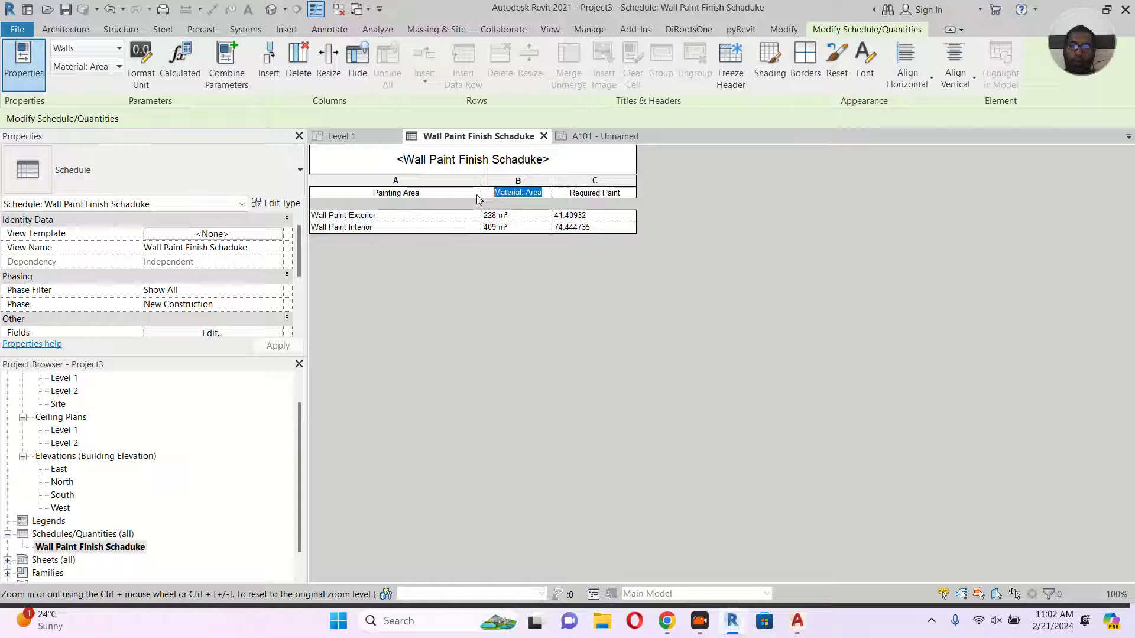
pyautogui.click(732, 249)
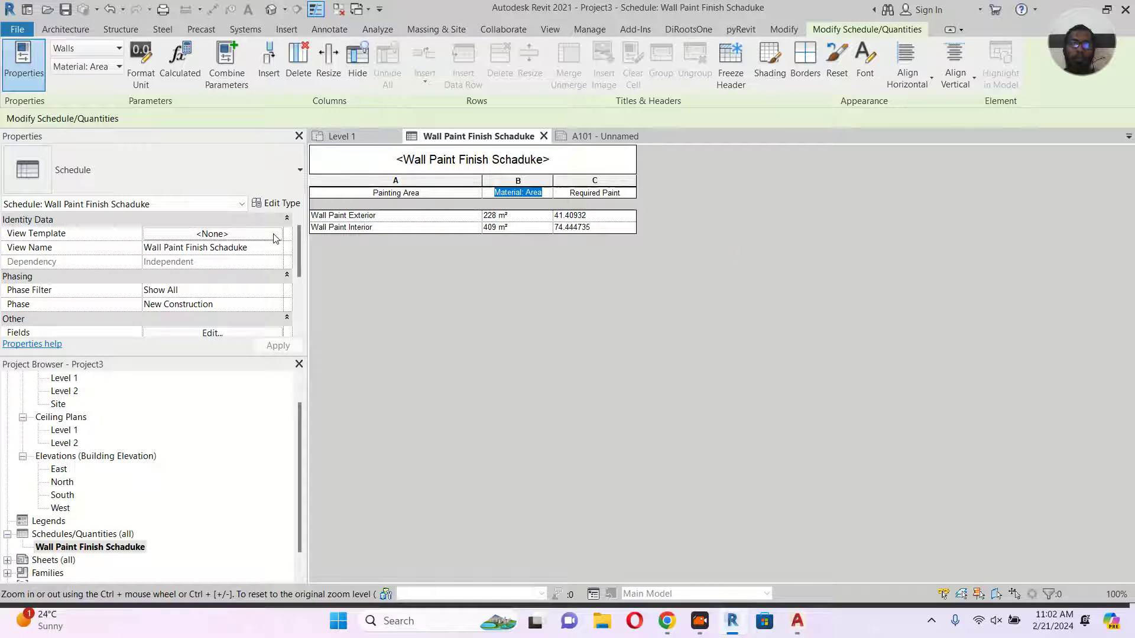
# Examine the retitled wall paint schedule on sheet A101, including its areas and required paint quantities
pyautogui.click(618, 136)
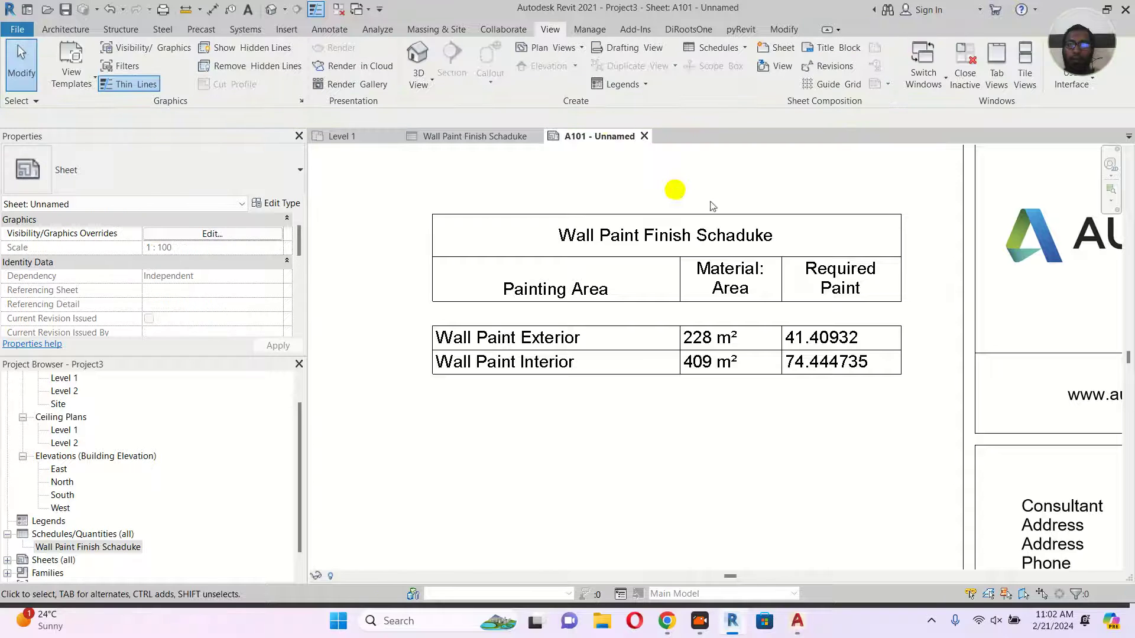
pyautogui.click(668, 345)
pyautogui.scroll(-3, 723, 289)
pyautogui.scroll(-2, 723, 290)
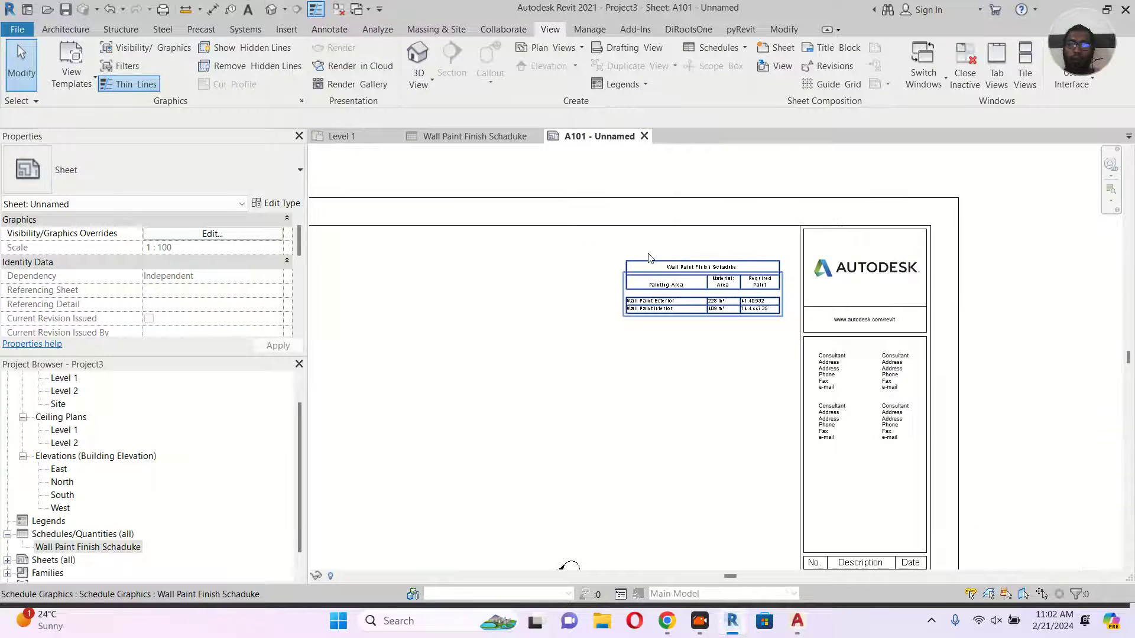
pyautogui.scroll(-2, 413, 378)
pyautogui.scroll(5, 712, 284)
pyautogui.scroll(2, 709, 303)
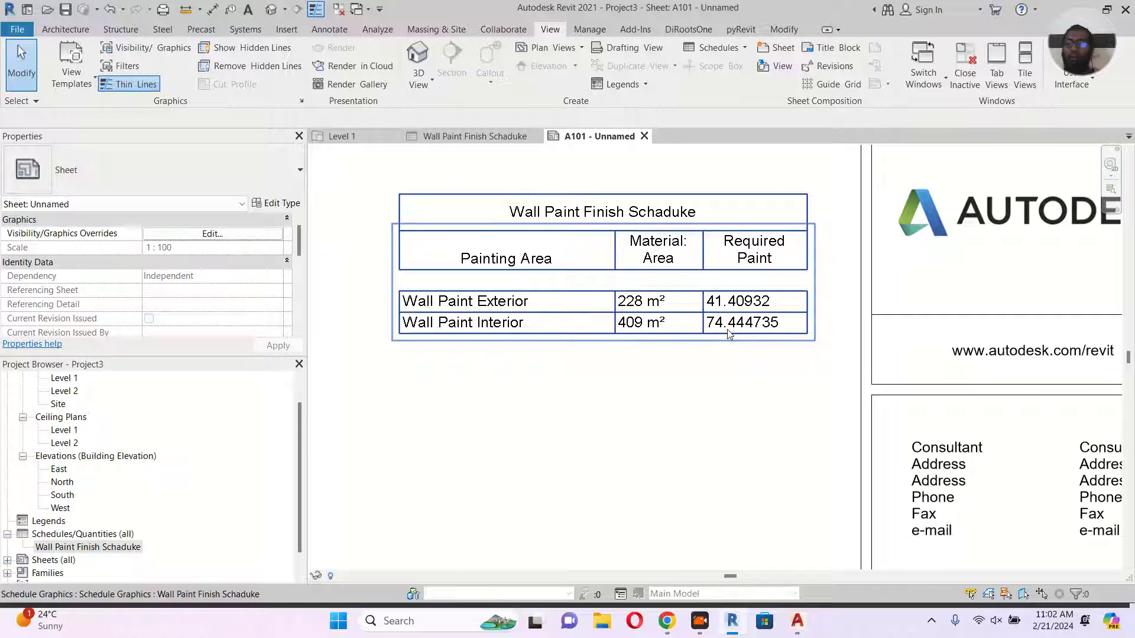
pyautogui.scroll(-1, 720, 324)
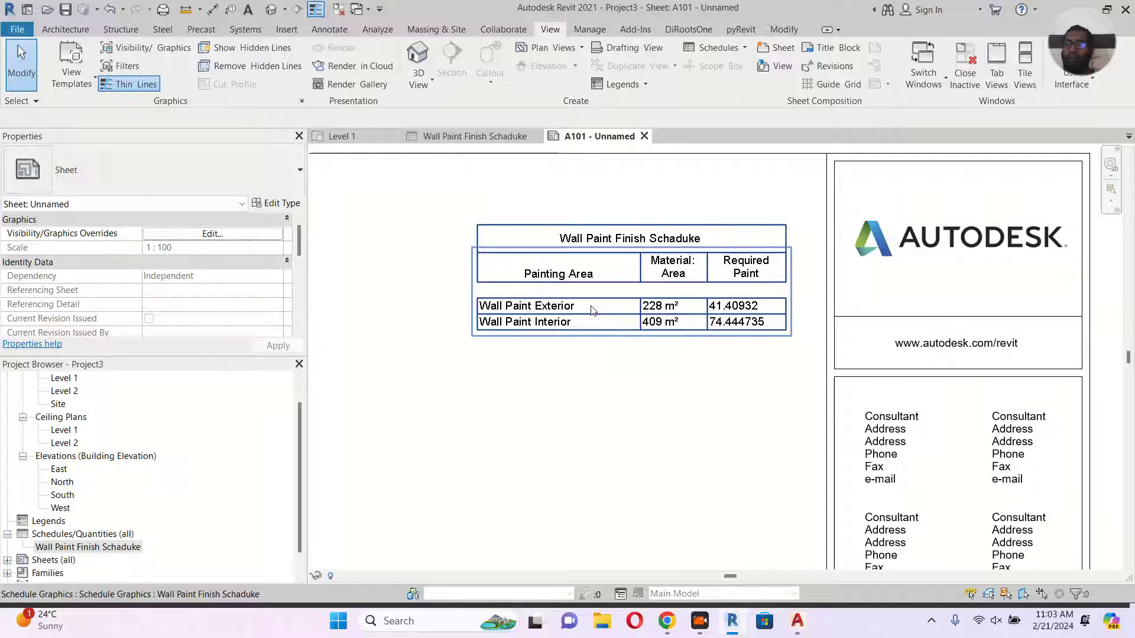
# Examine the painted exterior and interior wall faces on the Level 1 plan against the schedule and the sheet
pyautogui.click(360, 137)
pyautogui.scroll(-2, 747, 309)
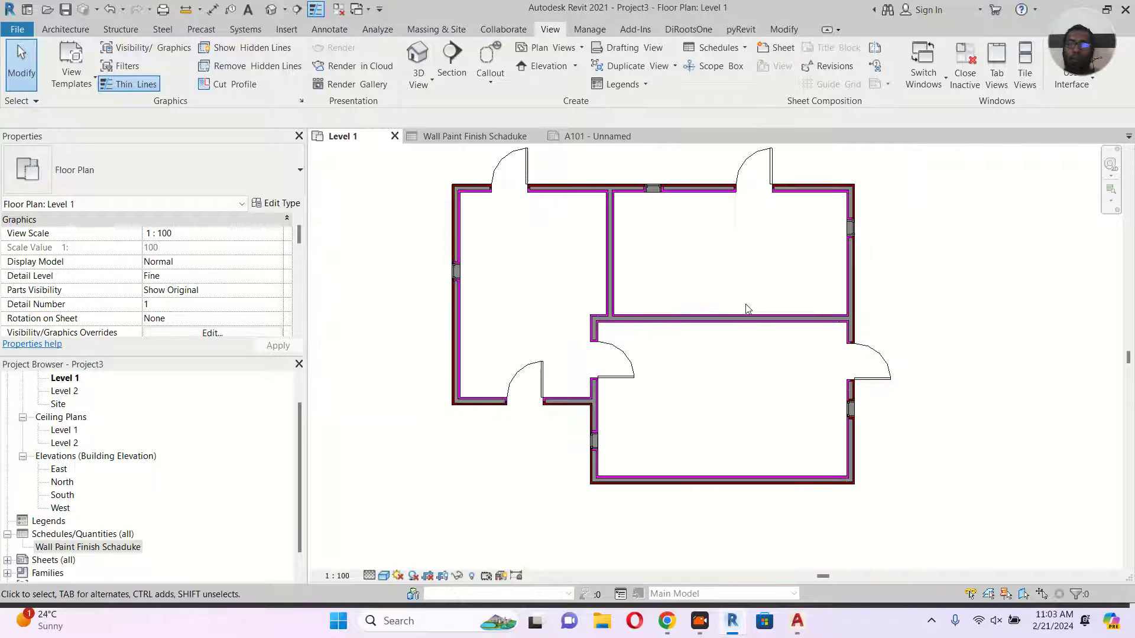
pyautogui.scroll(3, 466, 233)
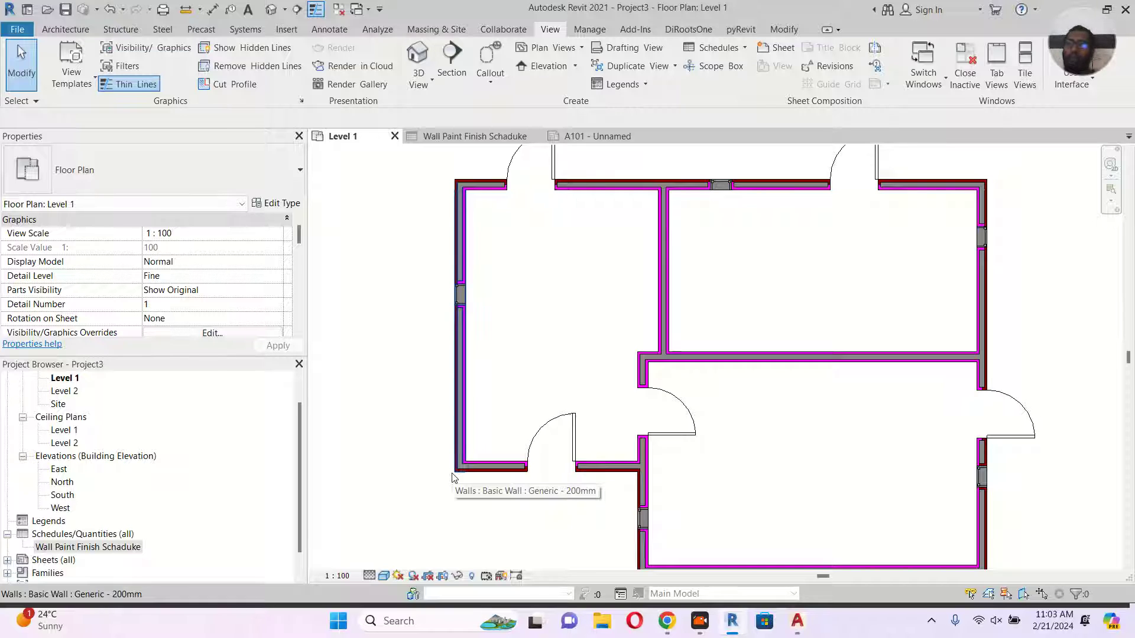
pyautogui.click(463, 256)
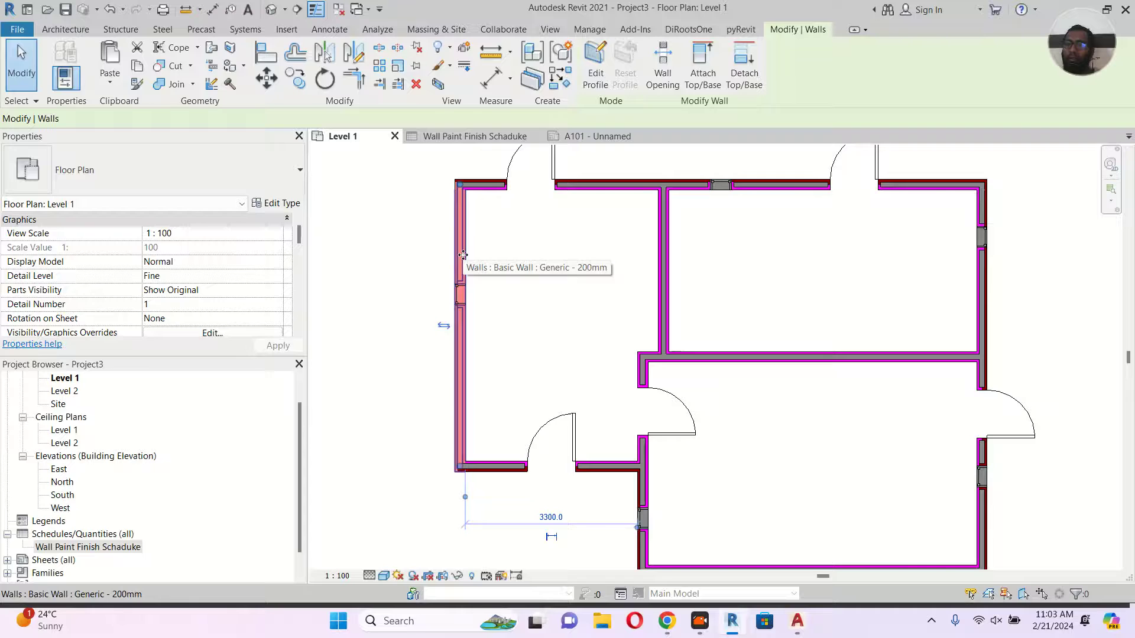
pyautogui.click(495, 253)
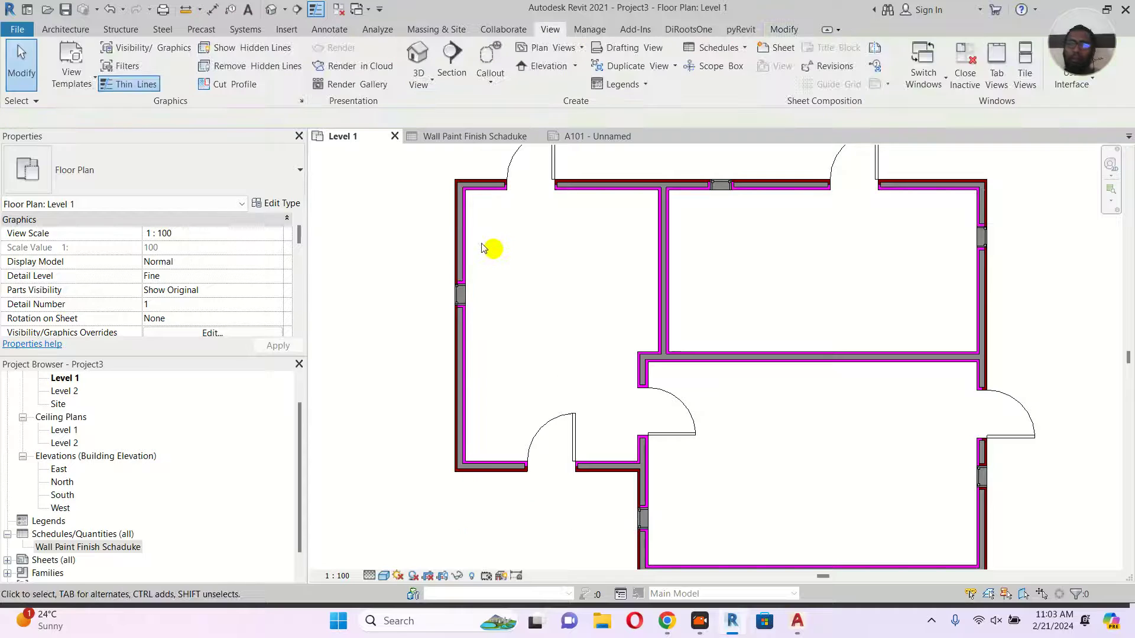
pyautogui.click(456, 141)
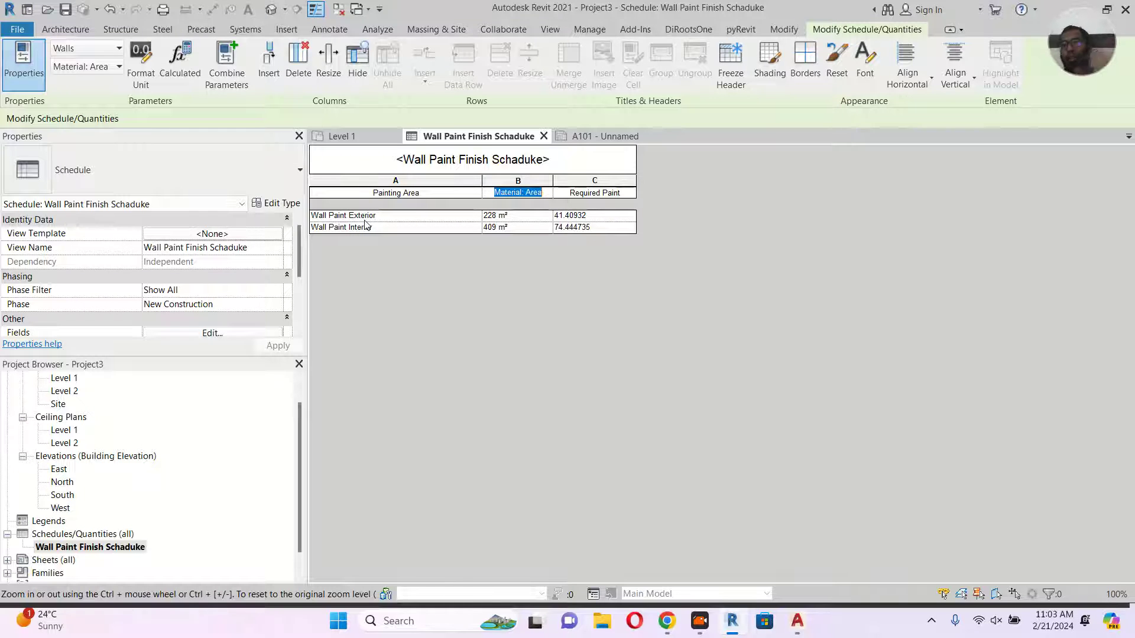
pyautogui.click(591, 137)
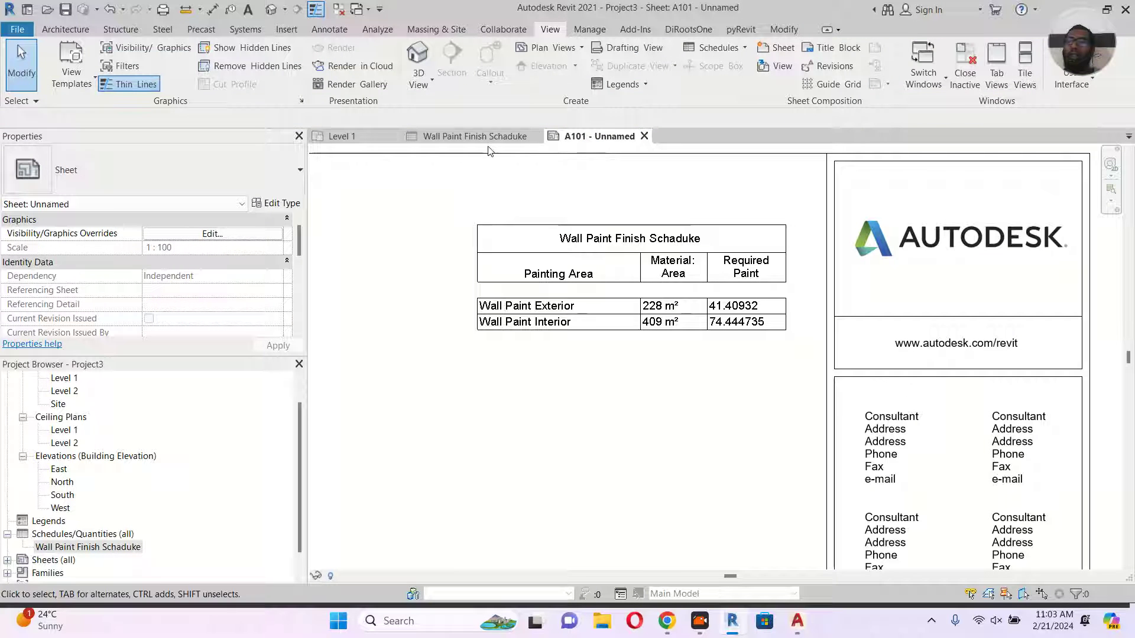
pyautogui.click(362, 137)
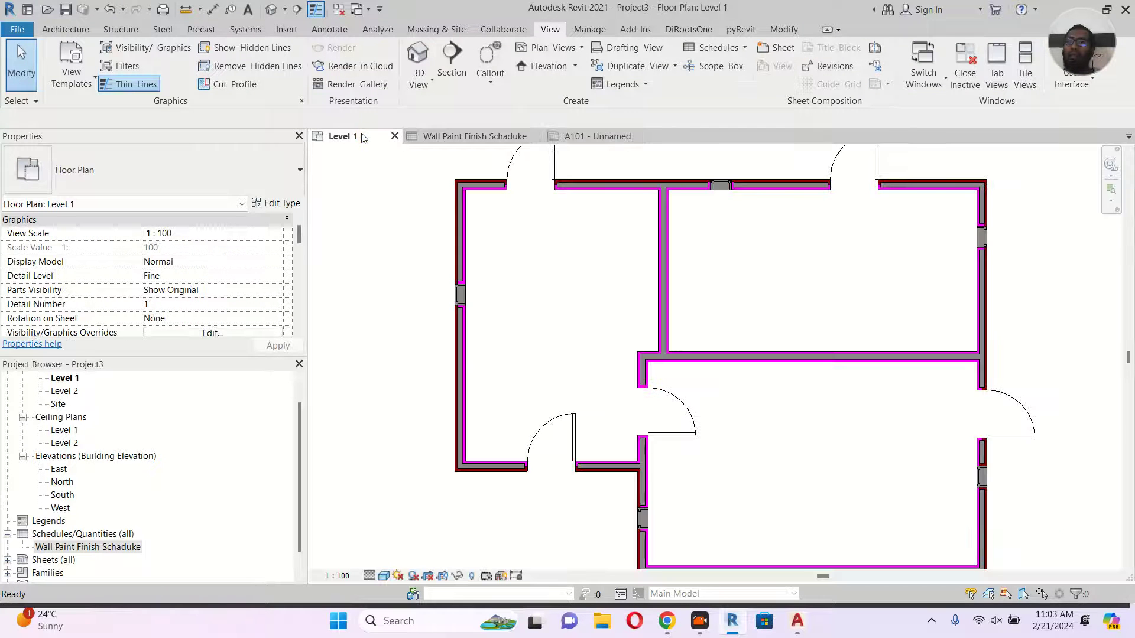
pyautogui.moveTo(680, 362); pyautogui.dragTo(651, 369, button='middle')
pyautogui.scroll(-1, 648, 367)
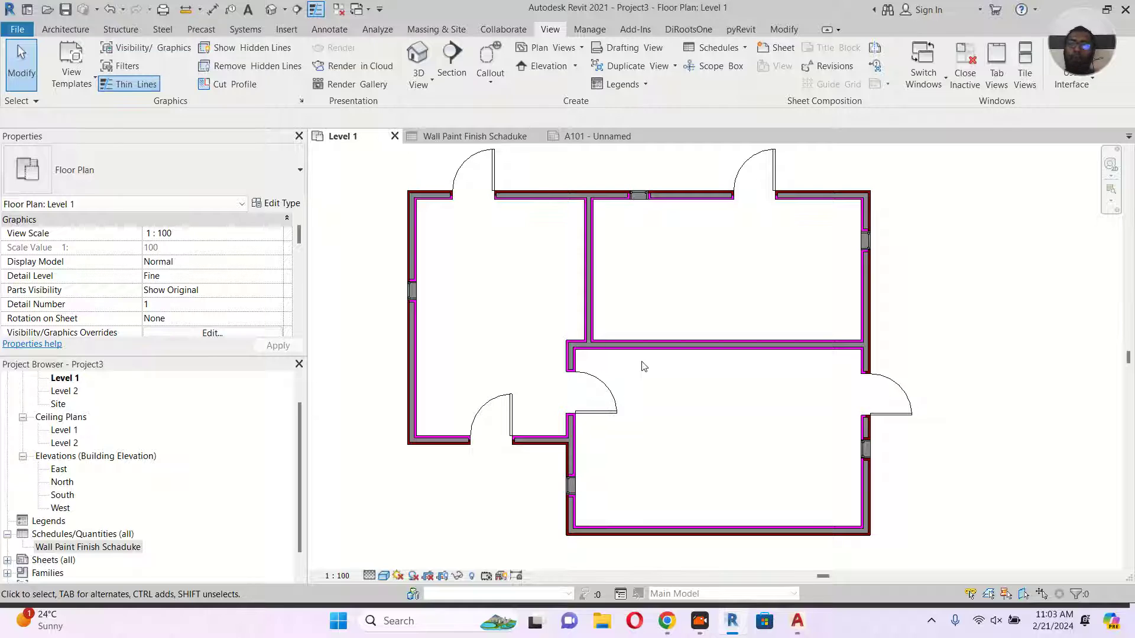
# Delete the door in the upper exterior wall of the left room on the Level 1 plan and check the paint schedule's quantities
pyautogui.click(450, 136)
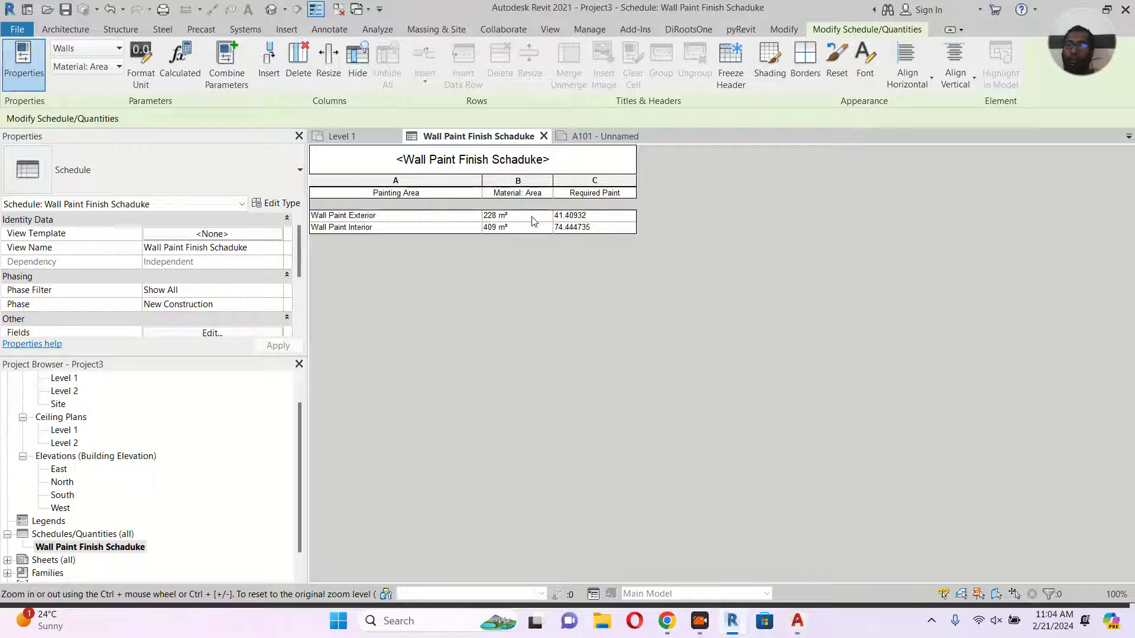
pyautogui.click(363, 139)
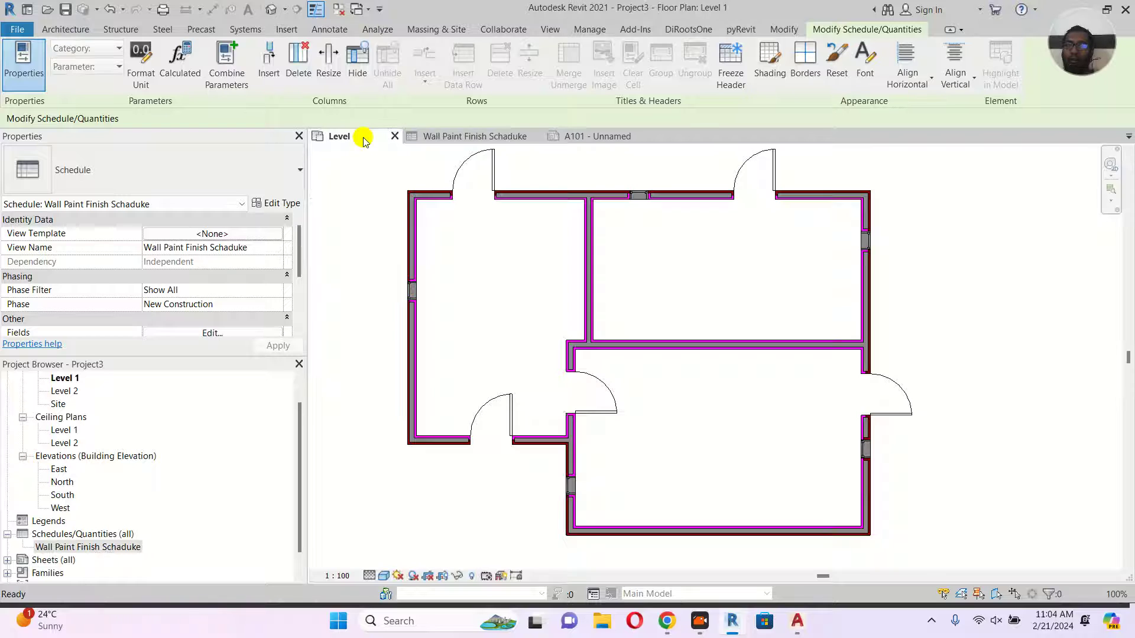
pyautogui.click(498, 159)
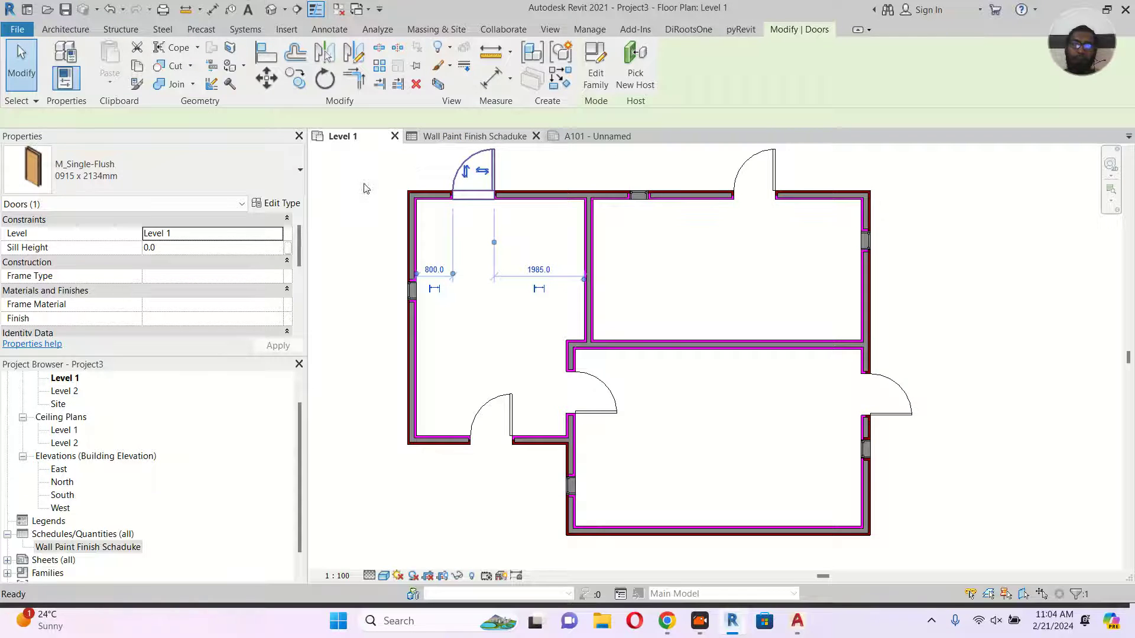
pyautogui.hotkey('ctrl', 'Tab')
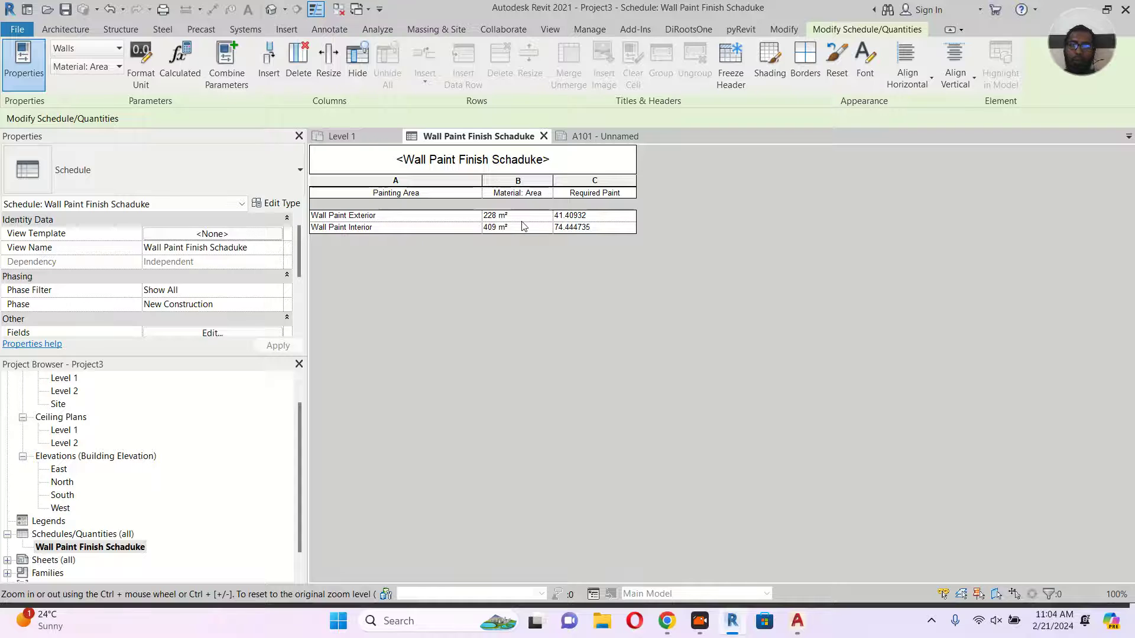
pyautogui.click(376, 137)
pyautogui.click(494, 165)
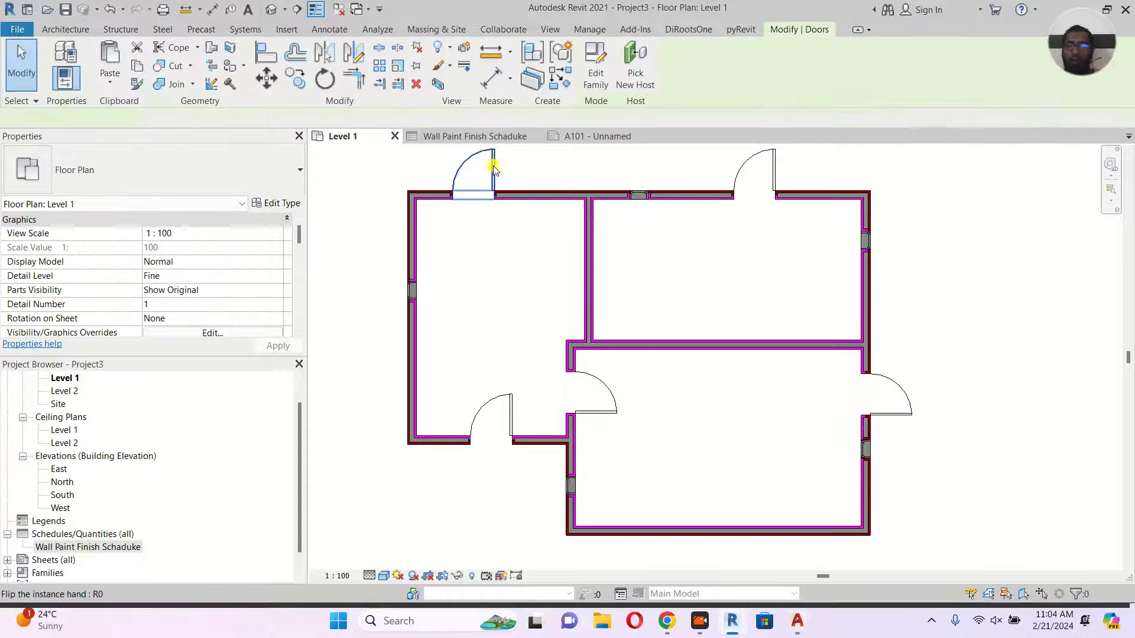
pyautogui.press('Delete')
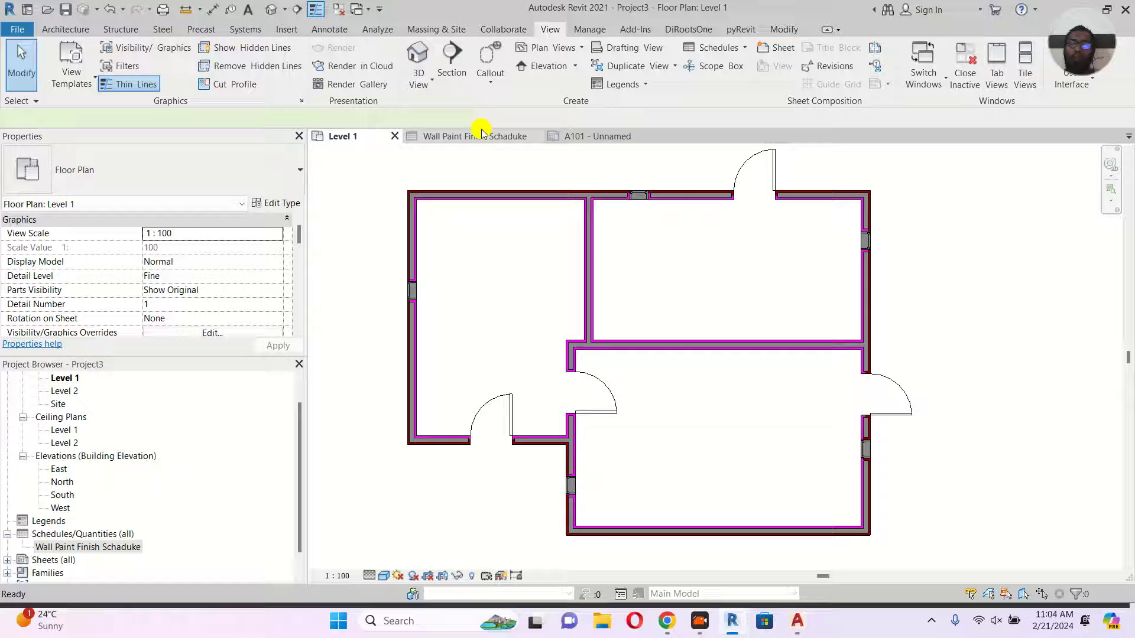
pyautogui.click(485, 135)
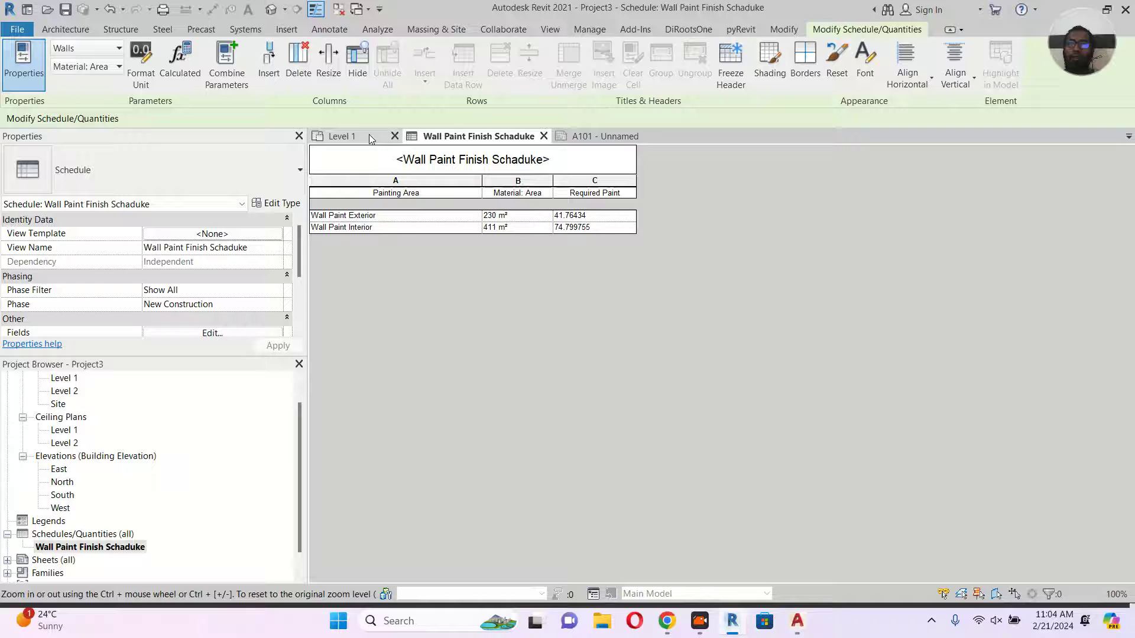
pyautogui.click(347, 141)
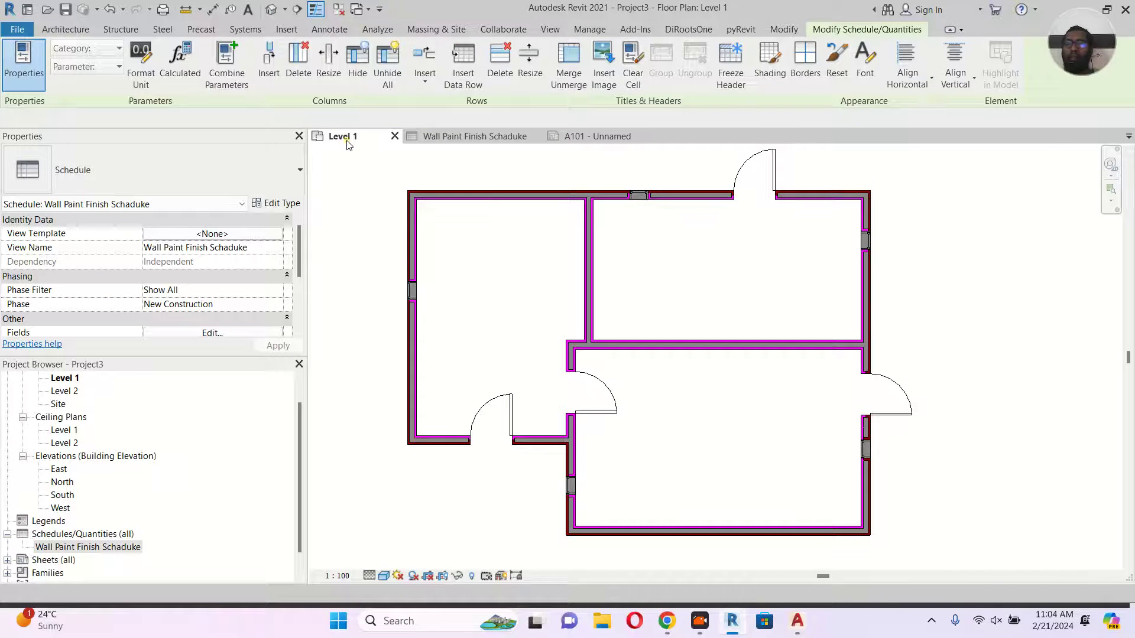